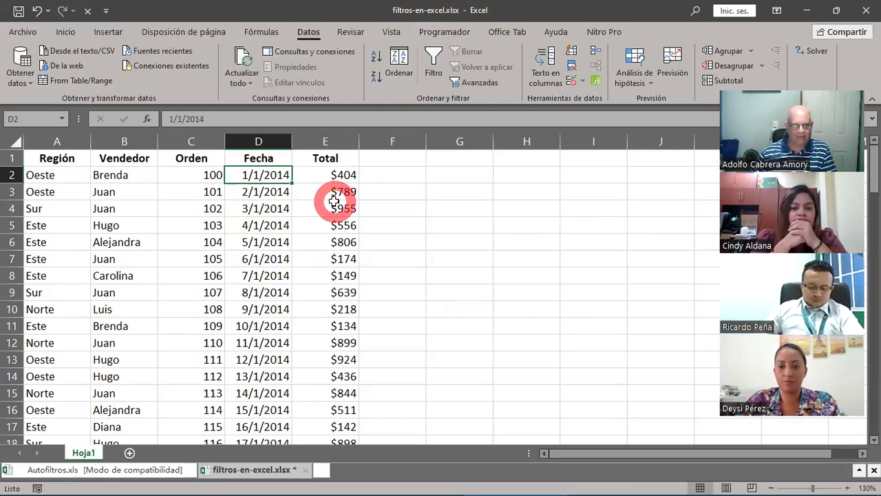
Scroll down through the sales table and back up to the top
{"action": "scroll", "coordinate": [334, 201], "scroll_direction": "down", "scroll_amount": 1}
{"action": "scroll", "coordinate": [334, 201], "scroll_direction": "down", "scroll_amount": 1}
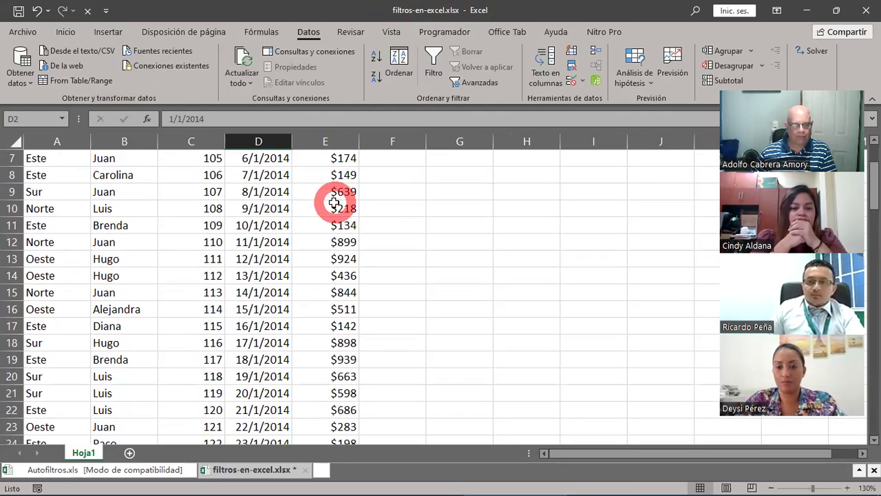
{"action": "scroll", "coordinate": [334, 201], "scroll_direction": "down", "scroll_amount": 3}
{"action": "scroll", "coordinate": [334, 201], "scroll_direction": "down", "scroll_amount": 2}
{"action": "scroll", "coordinate": [334, 202], "scroll_direction": "down", "scroll_amount": 1}
{"action": "scroll", "coordinate": [334, 201], "scroll_direction": "down", "scroll_amount": 2}
{"action": "scroll", "coordinate": [334, 202], "scroll_direction": "down", "scroll_amount": 2}
{"action": "scroll", "coordinate": [334, 201], "scroll_direction": "down", "scroll_amount": 1}
{"action": "scroll", "coordinate": [334, 201], "scroll_direction": "down", "scroll_amount": 2}
{"action": "scroll", "coordinate": [334, 201], "scroll_direction": "down", "scroll_amount": 2}
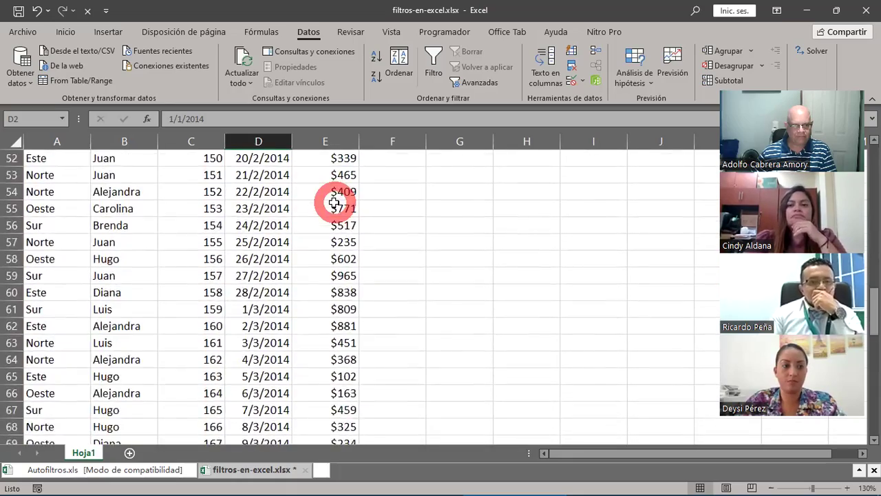
{"action": "scroll", "coordinate": [334, 201], "scroll_direction": "down", "scroll_amount": 3}
{"action": "scroll", "coordinate": [334, 202], "scroll_direction": "down", "scroll_amount": 1}
{"action": "scroll", "coordinate": [334, 201], "scroll_direction": "down", "scroll_amount": 2}
{"action": "scroll", "coordinate": [334, 201], "scroll_direction": "down", "scroll_amount": 2}
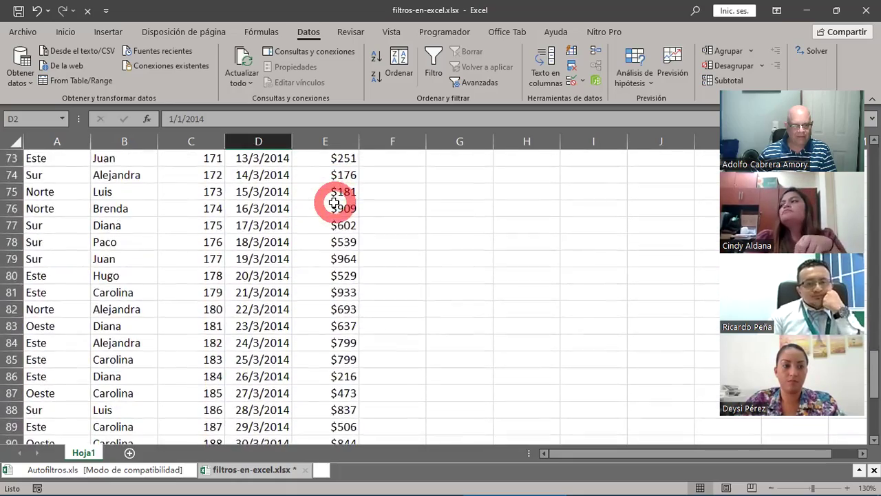
{"action": "scroll", "coordinate": [334, 201], "scroll_direction": "down", "scroll_amount": 2}
{"action": "scroll", "coordinate": [334, 201], "scroll_direction": "down", "scroll_amount": 2}
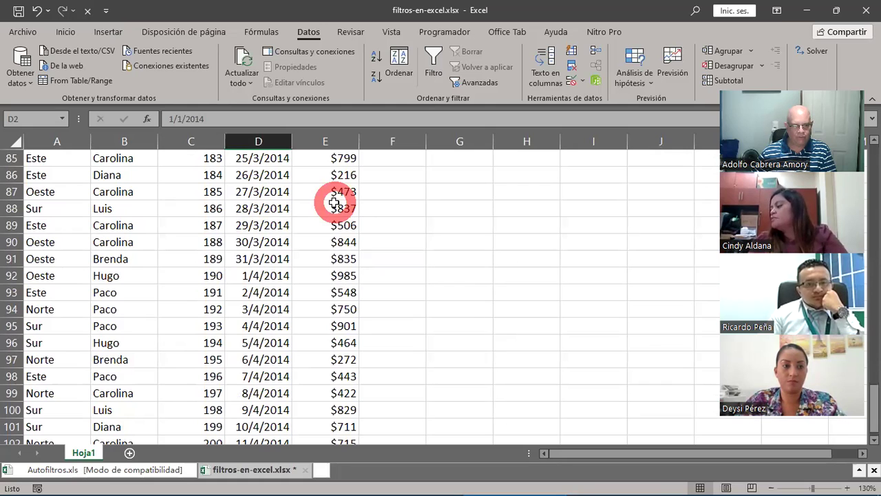
{"action": "scroll", "coordinate": [334, 201], "scroll_direction": "down", "scroll_amount": 1}
{"action": "scroll", "coordinate": [334, 202], "scroll_direction": "down", "scroll_amount": 2}
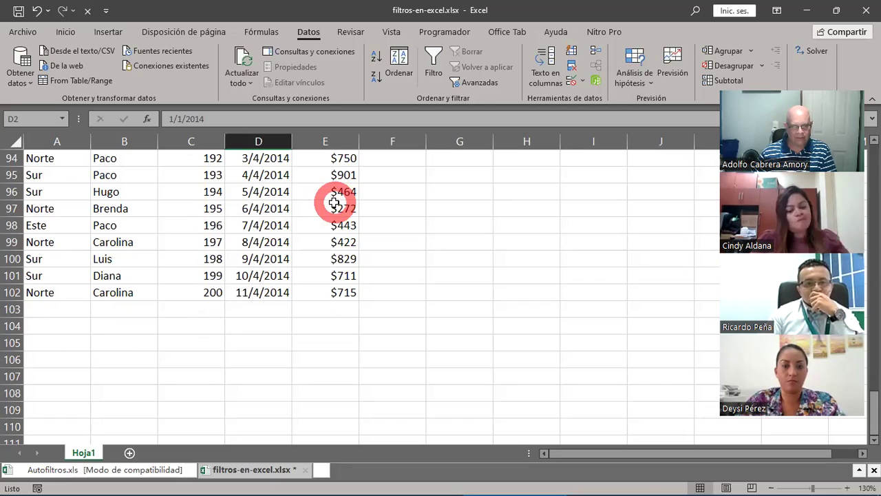
{"action": "scroll", "coordinate": [334, 201], "scroll_direction": "up", "scroll_amount": 5}
{"action": "scroll", "coordinate": [334, 201], "scroll_direction": "up", "scroll_amount": 5}
{"action": "scroll", "coordinate": [334, 201], "scroll_direction": "up", "scroll_amount": 4}
{"action": "scroll", "coordinate": [334, 201], "scroll_direction": "up", "scroll_amount": 3}
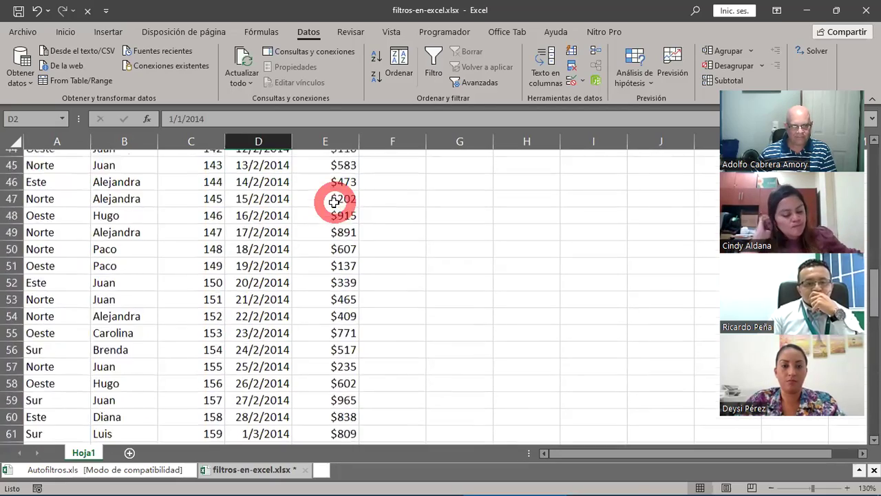
{"action": "scroll", "coordinate": [334, 201], "scroll_direction": "up", "scroll_amount": 5}
{"action": "scroll", "coordinate": [334, 201], "scroll_direction": "up", "scroll_amount": 5}
{"action": "scroll", "coordinate": [334, 201], "scroll_direction": "up", "scroll_amount": 5}
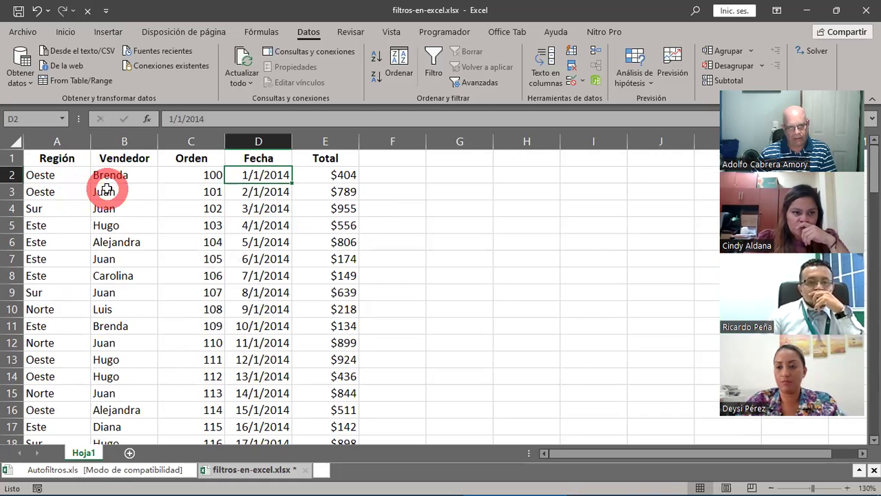
Point out the Región entries Oeste, Sur and Norte in the table
{"action": "left_click", "coordinate": [61, 177]}
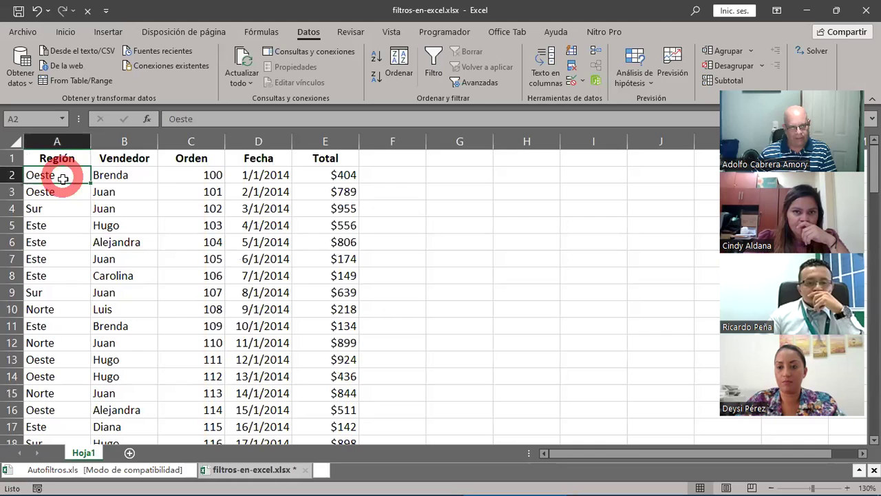
{"action": "left_click", "coordinate": [64, 193]}
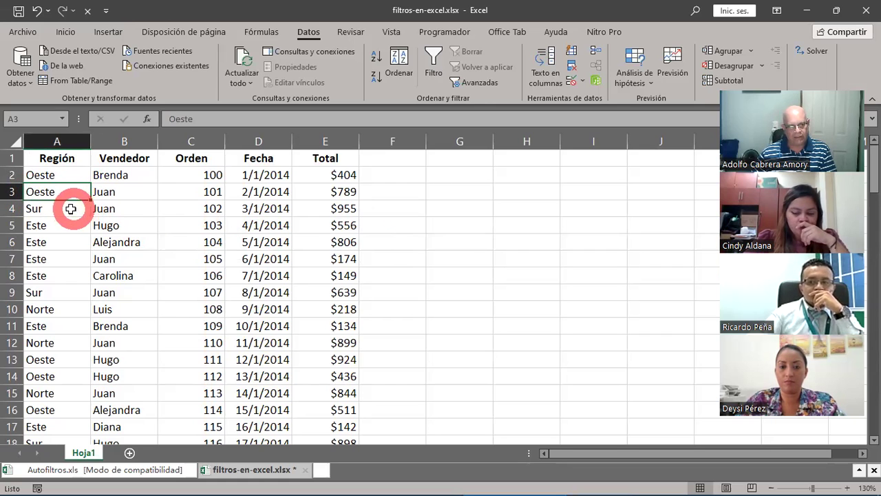
{"action": "left_click", "coordinate": [69, 208]}
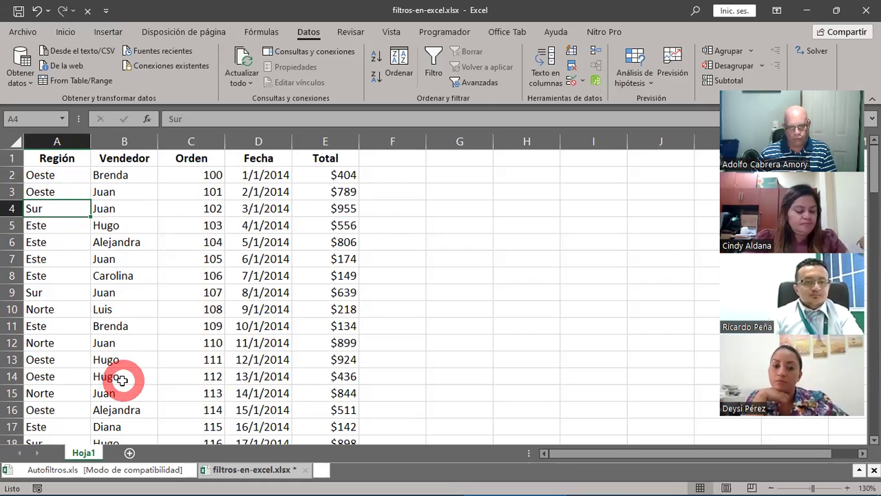
{"action": "left_click", "coordinate": [67, 178]}
{"action": "left_click", "coordinate": [67, 209]}
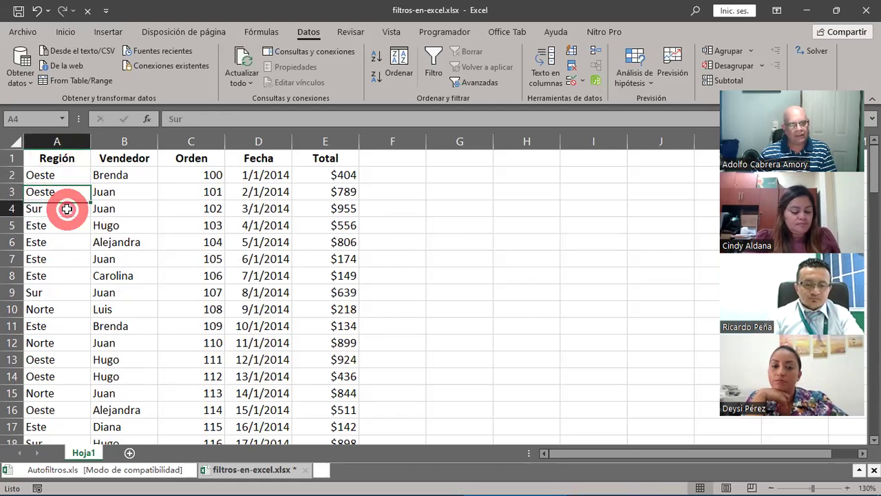
{"action": "left_click", "coordinate": [59, 310]}
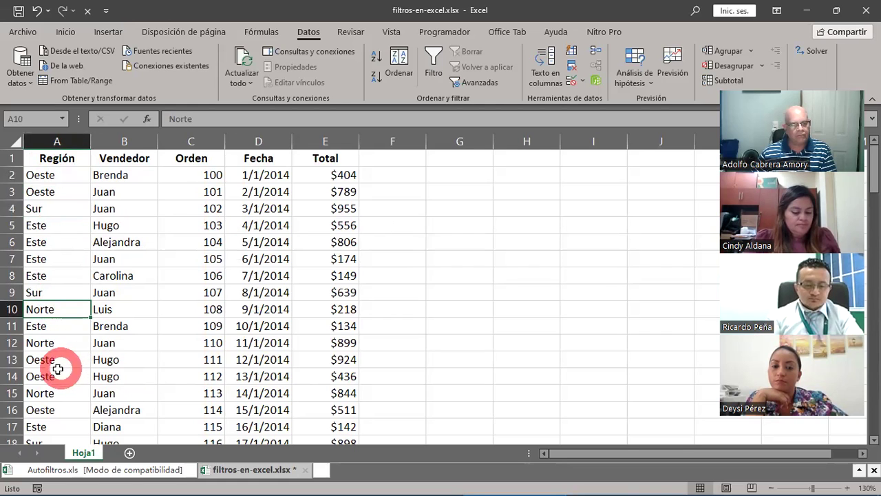
{"action": "left_click", "coordinate": [64, 361]}
{"action": "left_click", "coordinate": [513, 400]}
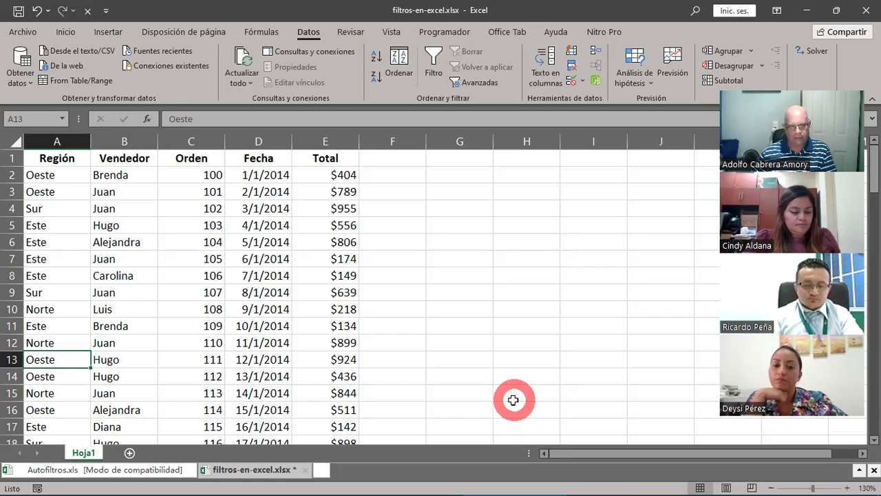
Review the Vendedor column sellers and select the names in rows 2 to 15
{"action": "left_click", "coordinate": [146, 156]}
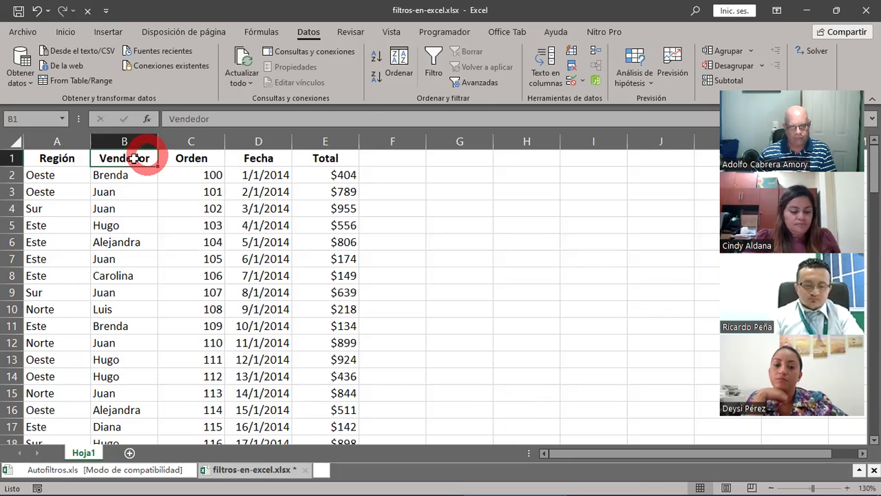
{"action": "left_click", "coordinate": [124, 174]}
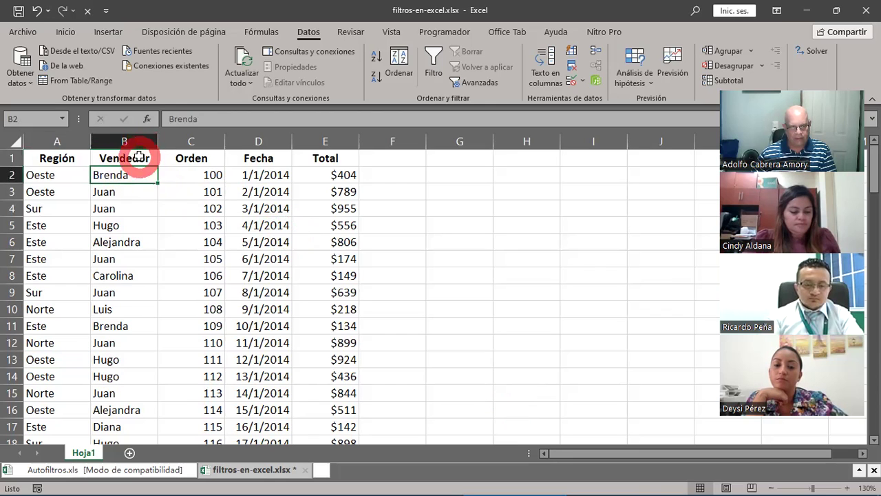
{"action": "left_click", "coordinate": [138, 155]}
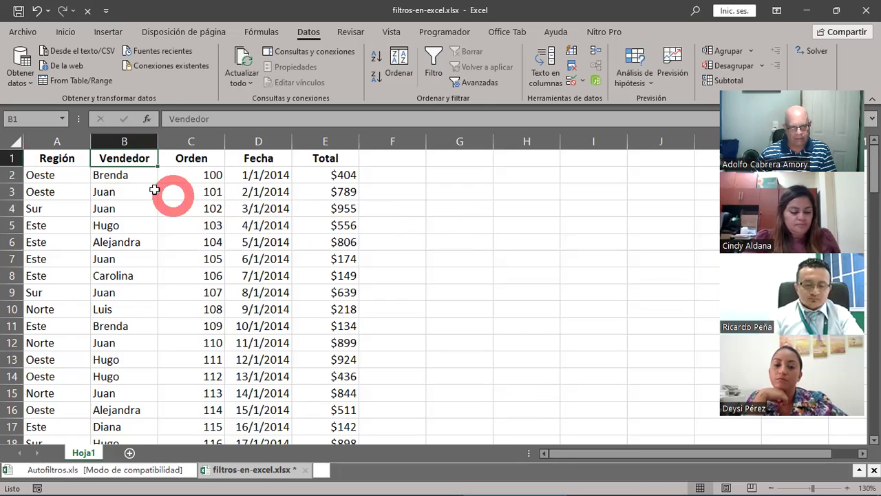
{"action": "left_click", "coordinate": [131, 177]}
{"action": "left_click", "coordinate": [133, 192]}
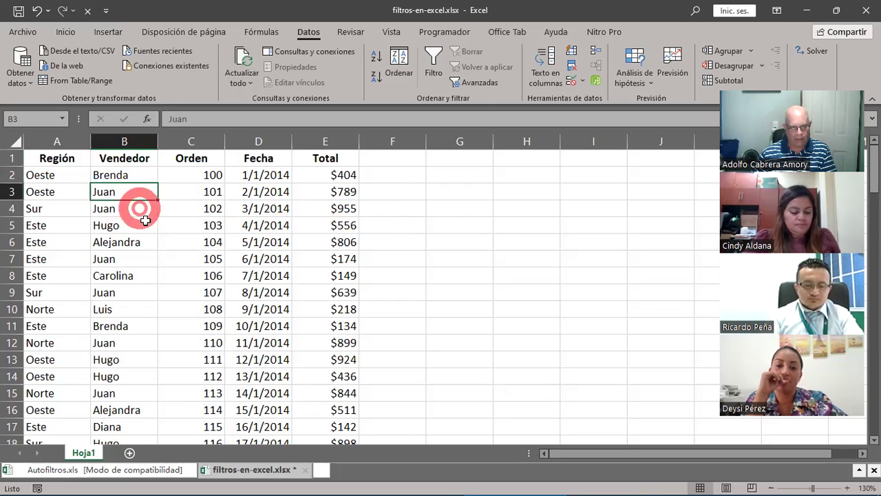
{"action": "left_click", "coordinate": [146, 227]}
{"action": "left_click", "coordinate": [131, 244]}
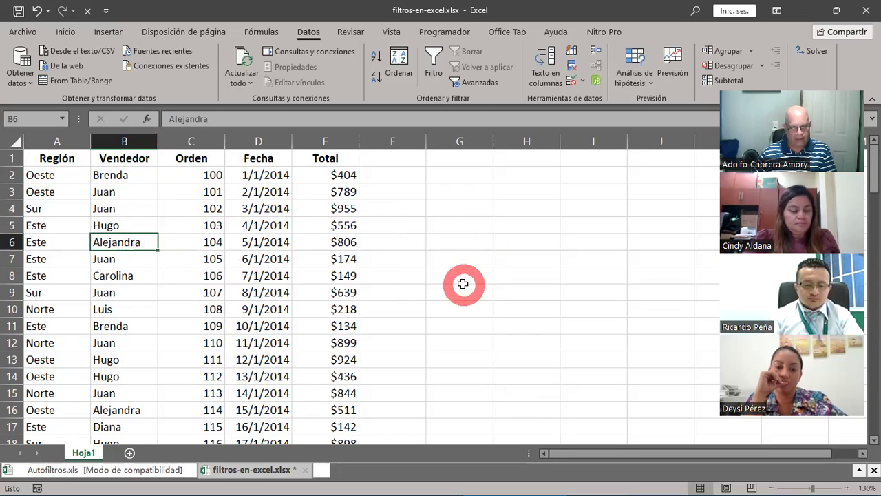
{"action": "left_click", "coordinate": [113, 276]}
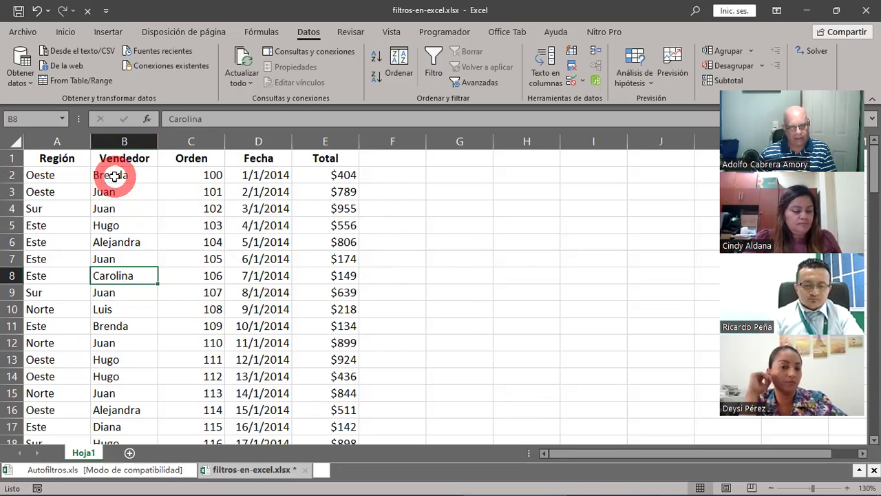
{"action": "left_click_drag", "start_coordinate": [114, 176], "coordinate": [103, 392]}
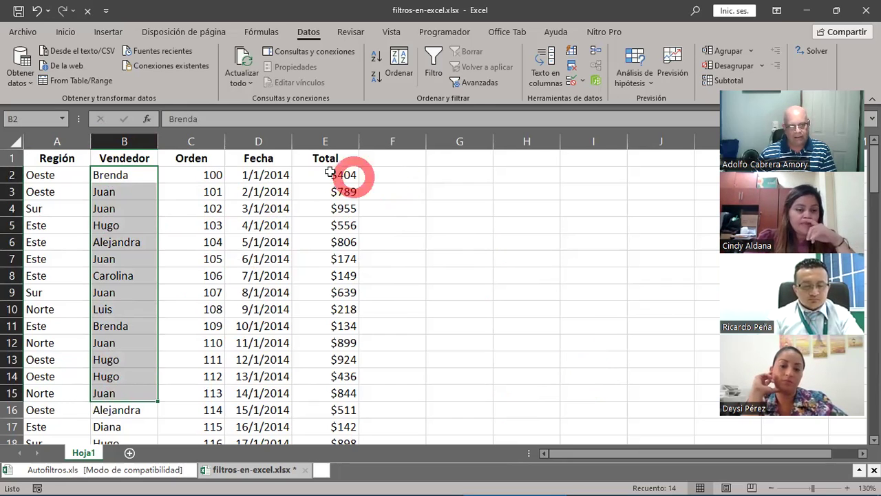
Review the order numbers, starting from order 100
{"action": "left_click", "coordinate": [193, 171]}
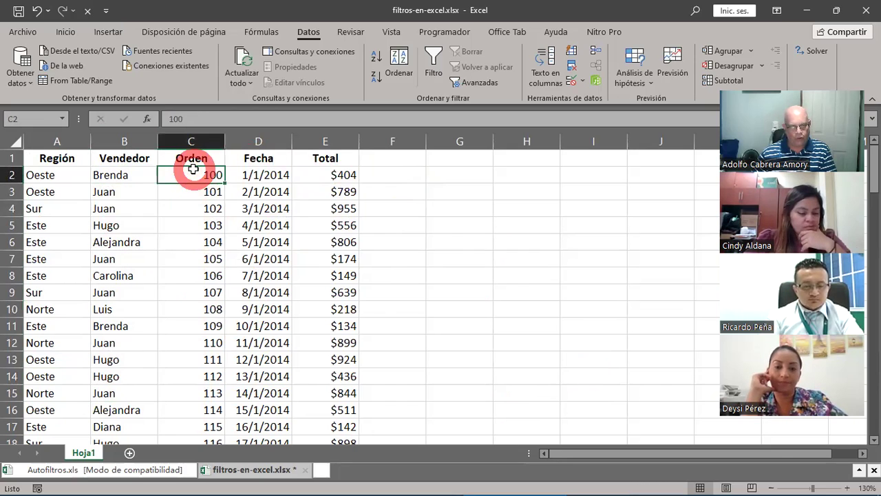
{"action": "scroll", "coordinate": [215, 295], "scroll_direction": "down", "scroll_amount": 4}
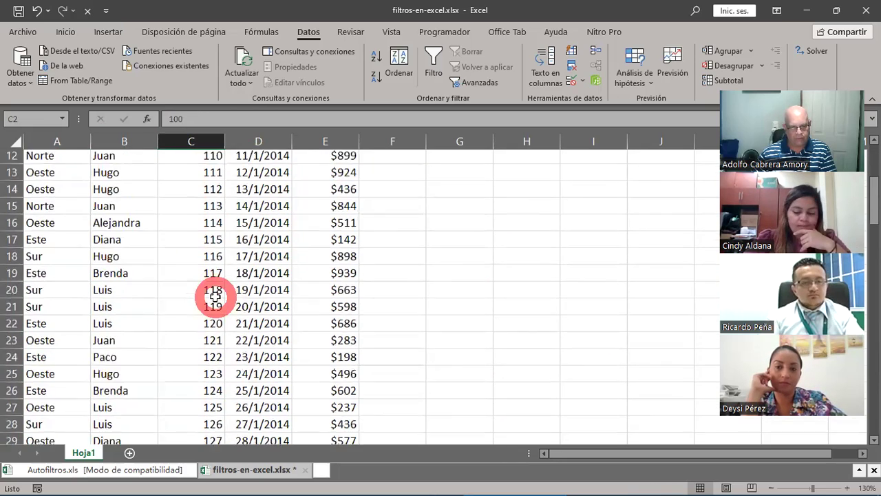
{"action": "scroll", "coordinate": [215, 295], "scroll_direction": "down", "scroll_amount": 3}
{"action": "scroll", "coordinate": [215, 295], "scroll_direction": "down", "scroll_amount": 2}
{"action": "scroll", "coordinate": [215, 295], "scroll_direction": "down", "scroll_amount": 5}
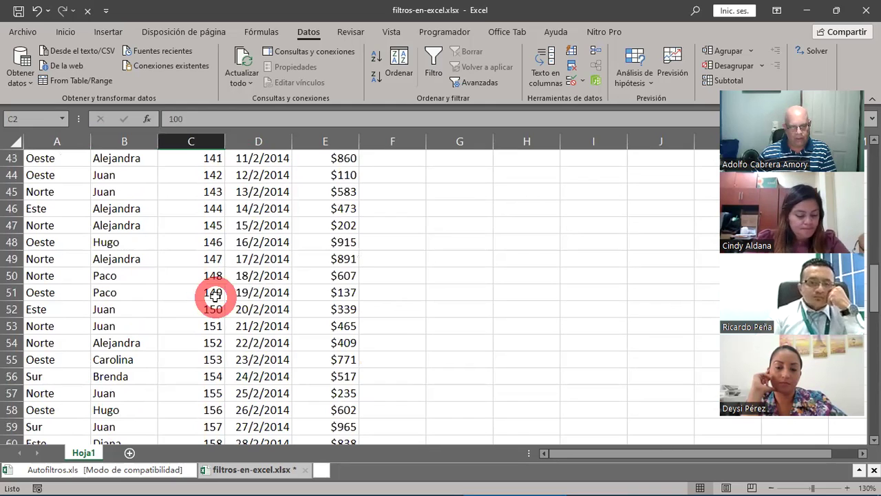
{"action": "scroll", "coordinate": [215, 295], "scroll_direction": "up", "scroll_amount": 1}
{"action": "scroll", "coordinate": [215, 294], "scroll_direction": "up", "scroll_amount": 9}
{"action": "scroll", "coordinate": [215, 295], "scroll_direction": "up", "scroll_amount": 4}
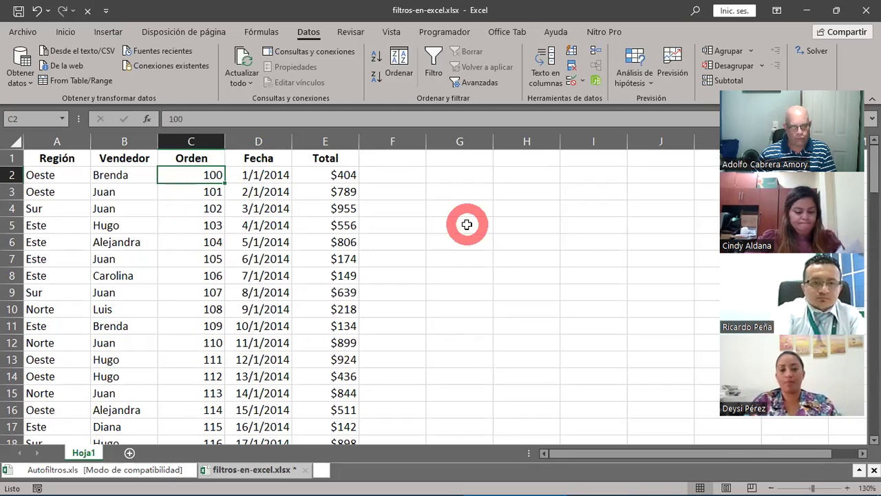
Review the order dates, starting from 1/1/2014
{"action": "left_click", "coordinate": [268, 175]}
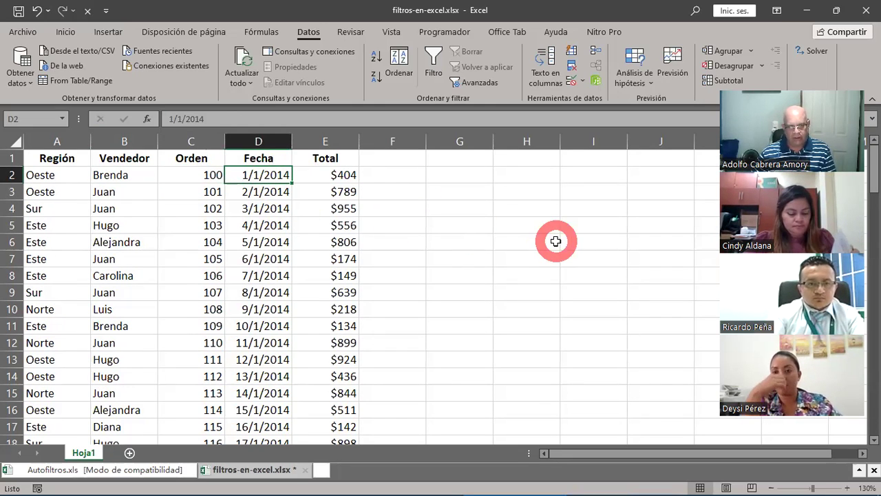
{"action": "scroll", "coordinate": [281, 220], "scroll_direction": "down", "scroll_amount": 1}
{"action": "scroll", "coordinate": [281, 223], "scroll_direction": "down", "scroll_amount": 3}
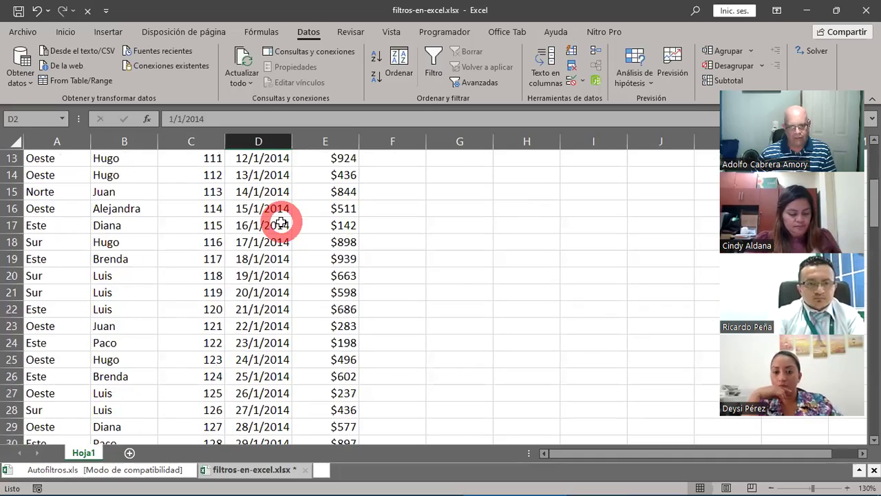
{"action": "scroll", "coordinate": [281, 223], "scroll_direction": "down", "scroll_amount": 5}
{"action": "scroll", "coordinate": [281, 223], "scroll_direction": "up", "scroll_amount": 3}
{"action": "scroll", "coordinate": [281, 223], "scroll_direction": "up", "scroll_amount": 2}
{"action": "scroll", "coordinate": [281, 223], "scroll_direction": "up", "scroll_amount": 1}
{"action": "scroll", "coordinate": [281, 223], "scroll_direction": "down", "scroll_amount": 5}
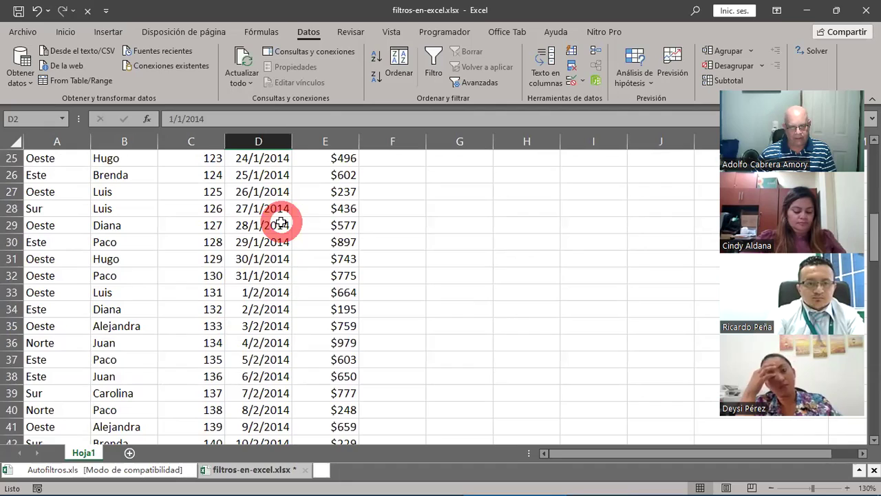
{"action": "scroll", "coordinate": [281, 223], "scroll_direction": "down", "scroll_amount": 2}
{"action": "scroll", "coordinate": [280, 223], "scroll_direction": "down", "scroll_amount": 4}
{"action": "scroll", "coordinate": [281, 223], "scroll_direction": "down", "scroll_amount": 2}
{"action": "scroll", "coordinate": [281, 223], "scroll_direction": "up", "scroll_amount": 6}
{"action": "scroll", "coordinate": [281, 223], "scroll_direction": "up", "scroll_amount": 6}
{"action": "scroll", "coordinate": [281, 223], "scroll_direction": "up", "scroll_amount": 4}
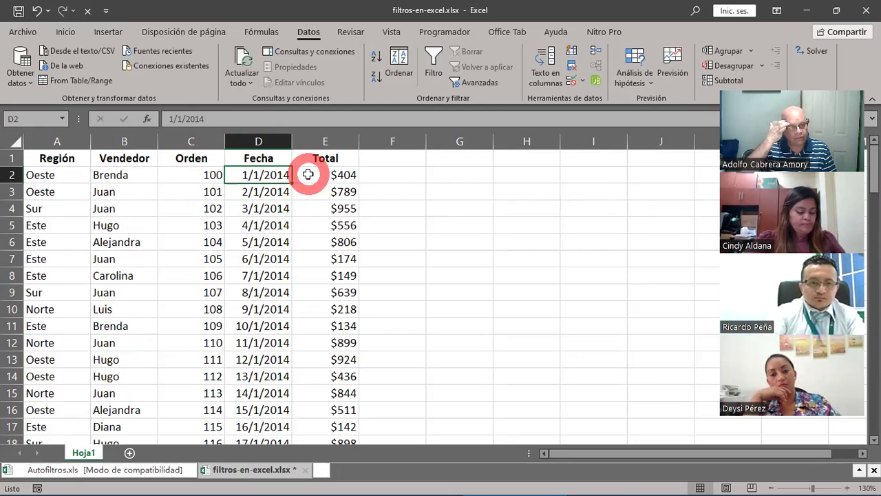
Select the Total values in cells E2, E3, E4, E6, E7, E9 and E11
{"action": "left_click", "coordinate": [309, 174]}
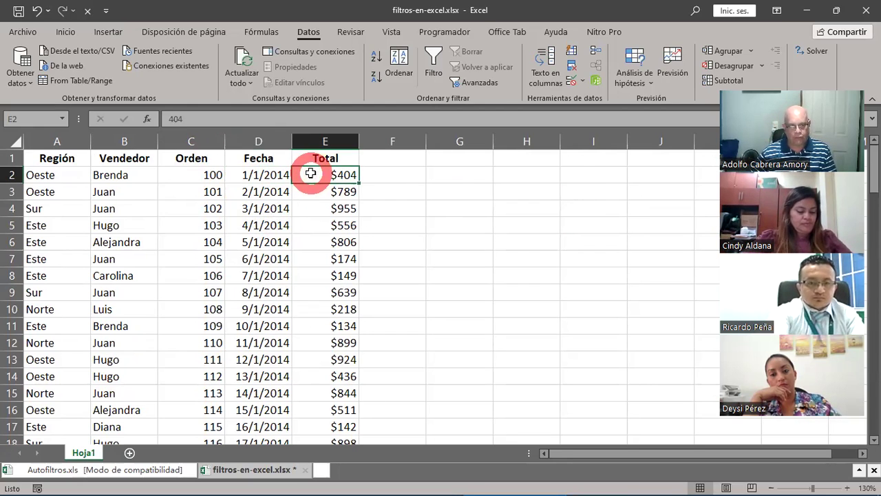
{"action": "left_click", "coordinate": [321, 191]}
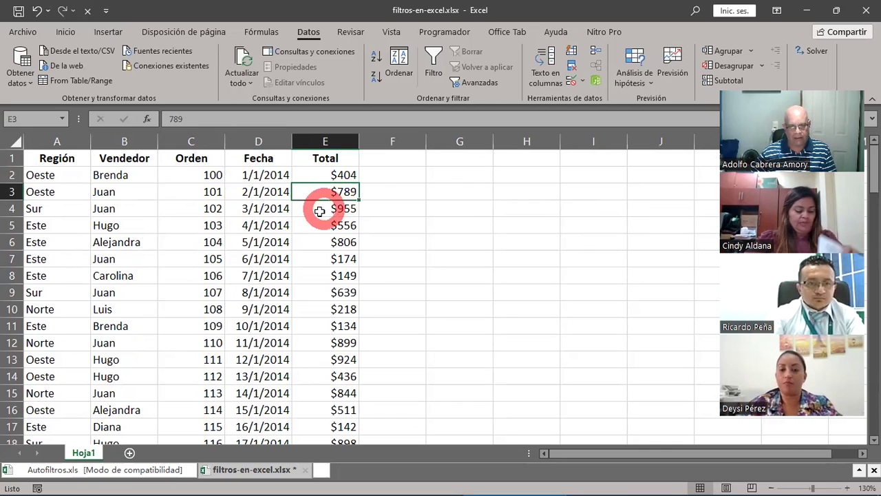
{"action": "left_click", "coordinate": [321, 208]}
{"action": "left_click", "coordinate": [323, 237]}
{"action": "left_click", "coordinate": [307, 258]}
{"action": "left_click", "coordinate": [303, 292]}
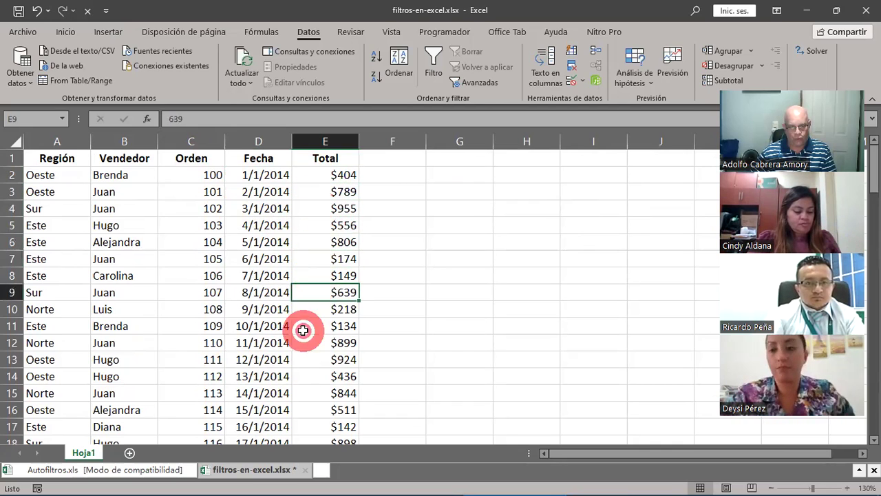
{"action": "left_click", "coordinate": [304, 325]}
Turn on Filtro for the table headers and open the Región filter list
{"action": "scroll", "coordinate": [327, 361], "scroll_direction": "down", "scroll_amount": 2}
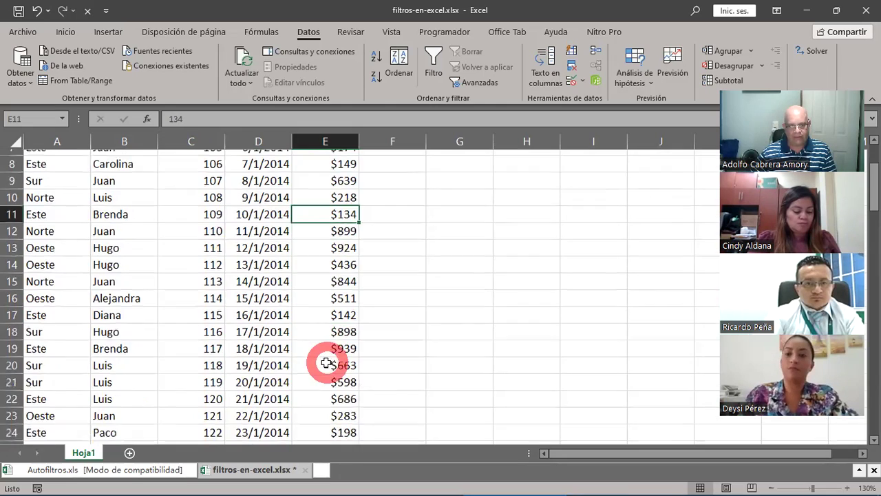
{"action": "scroll", "coordinate": [327, 361], "scroll_direction": "down", "scroll_amount": 2}
{"action": "scroll", "coordinate": [326, 361], "scroll_direction": "up", "scroll_amount": 4}
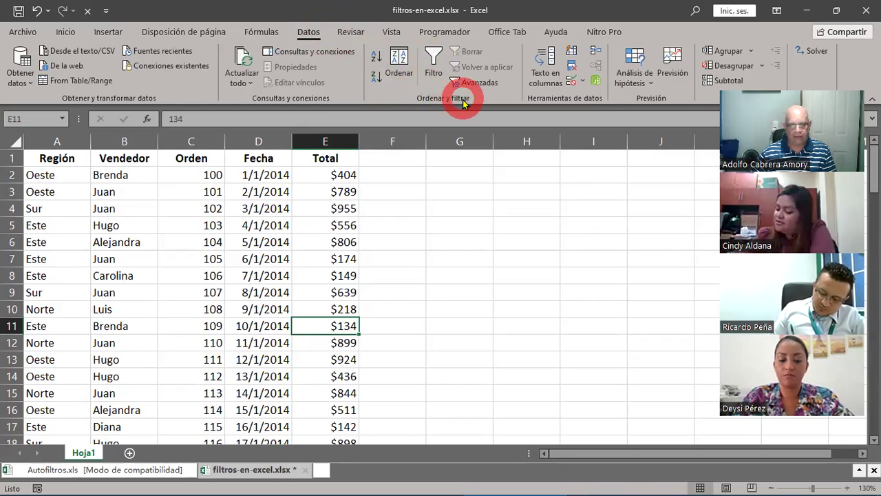
{"action": "left_click", "coordinate": [433, 62]}
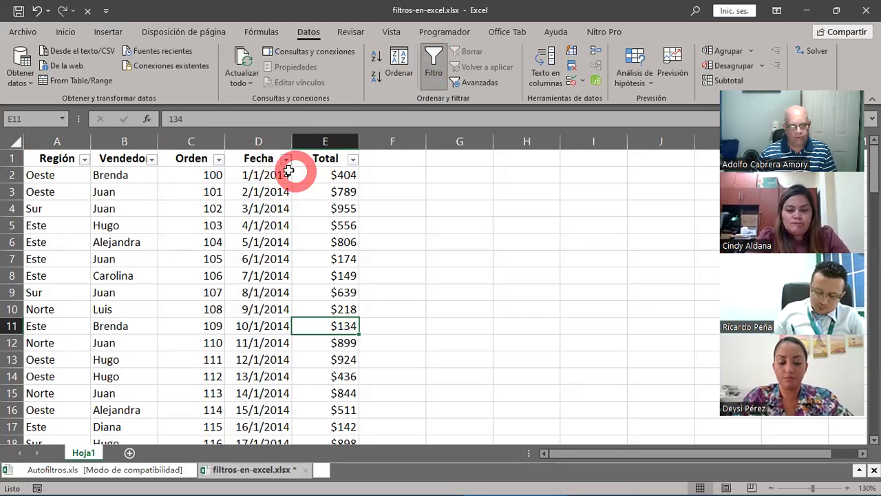
{"action": "left_click", "coordinate": [84, 163]}
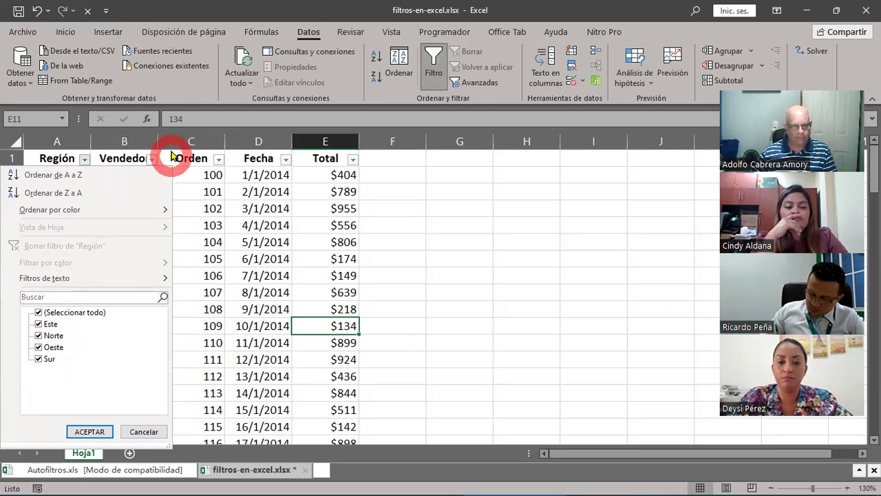
Close the Región list, then open, close and reopen the Vendedor list of eight sellers
{"action": "left_click", "coordinate": [144, 160]}
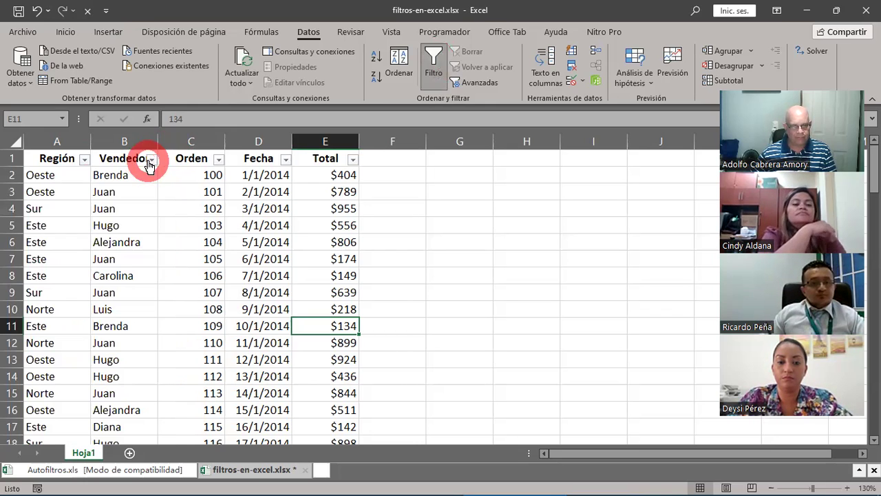
{"action": "left_click", "coordinate": [149, 159]}
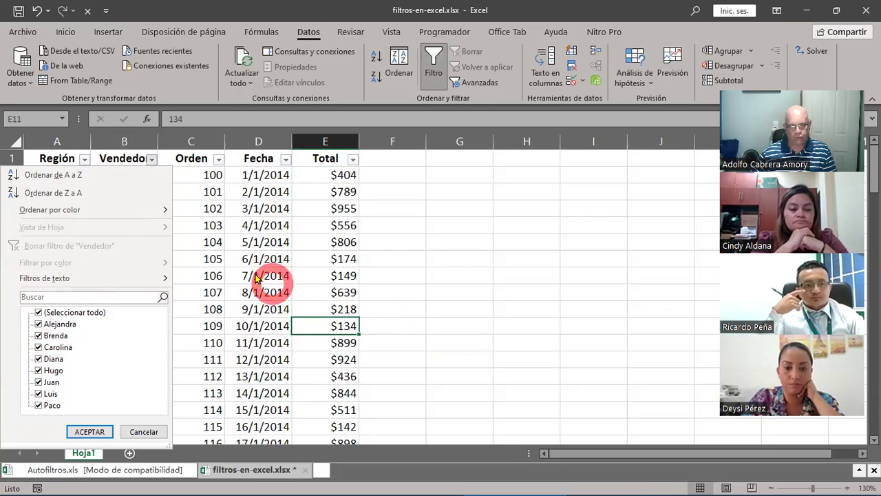
{"action": "left_click", "coordinate": [243, 245]}
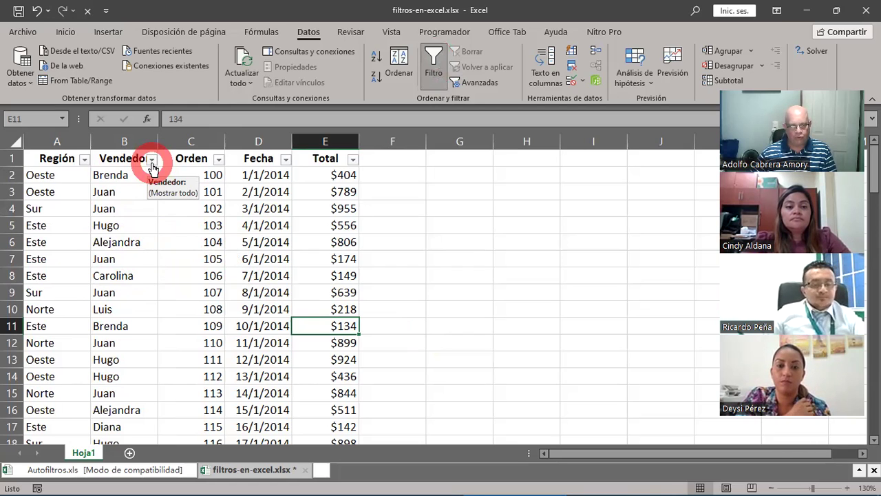
{"action": "left_click", "coordinate": [153, 166]}
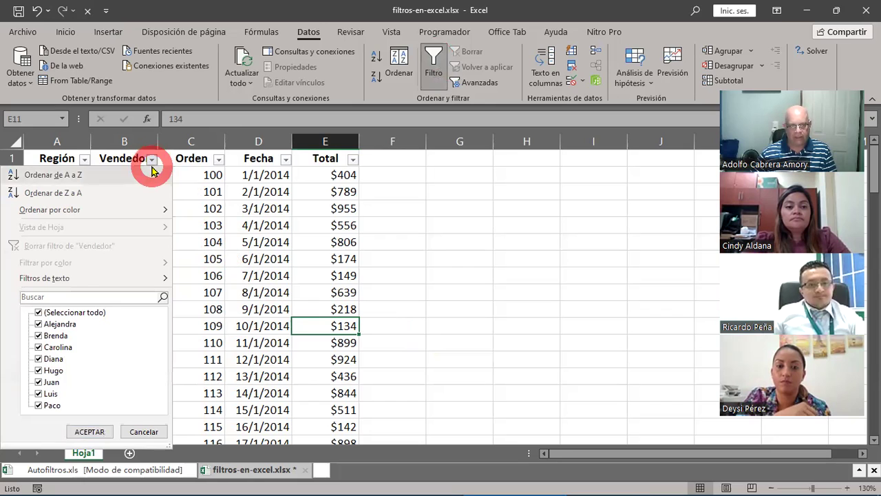
{"action": "left_click", "coordinate": [219, 161]}
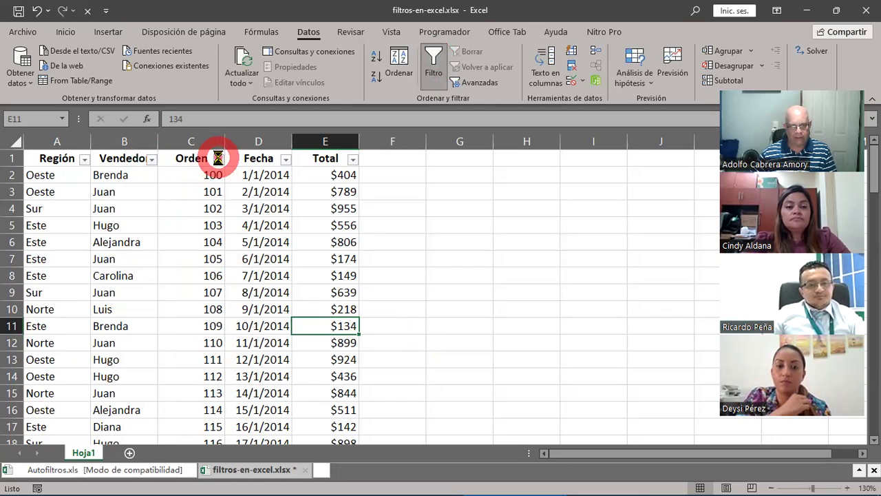
{"action": "left_click", "coordinate": [219, 160]}
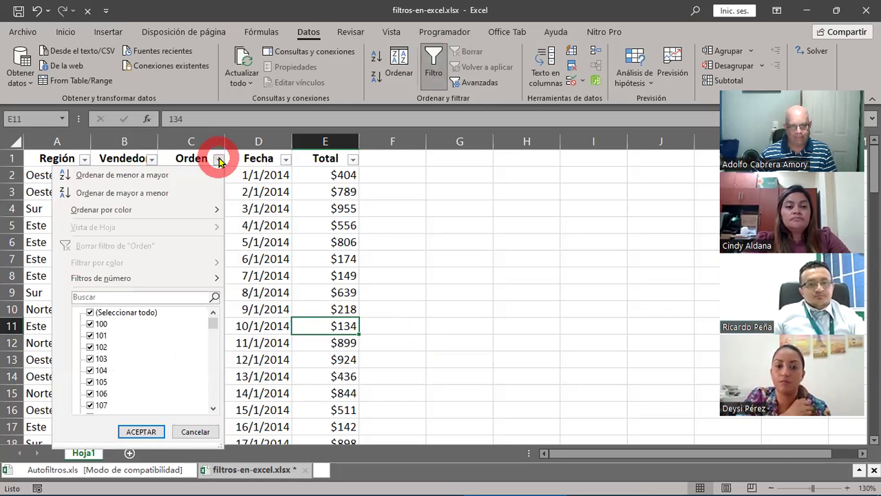
{"action": "left_click", "coordinate": [282, 161]}
{"action": "left_click", "coordinate": [285, 160]}
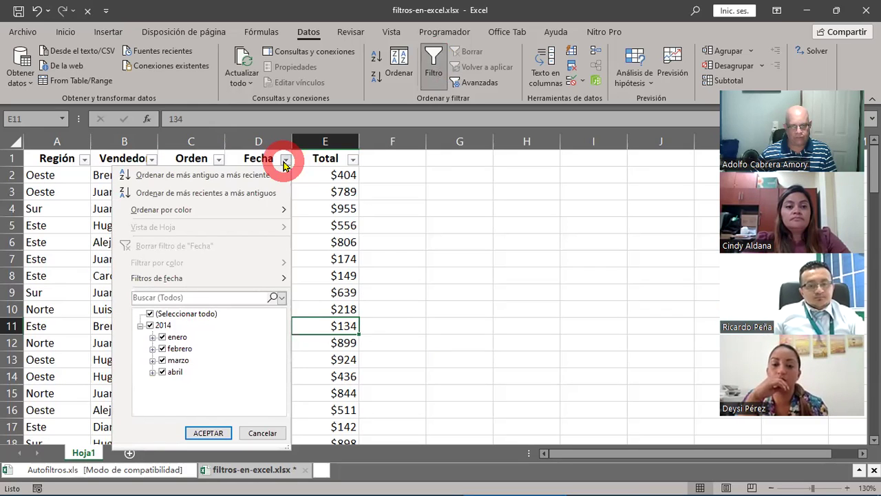
{"action": "left_click", "coordinate": [354, 161]}
{"action": "left_click", "coordinate": [354, 161]}
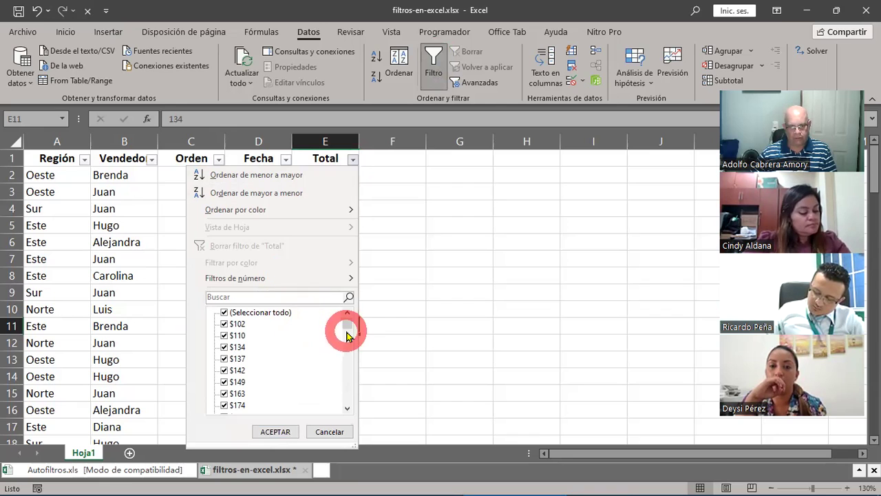
{"action": "left_click_drag", "start_coordinate": [351, 332], "coordinate": [344, 405]}
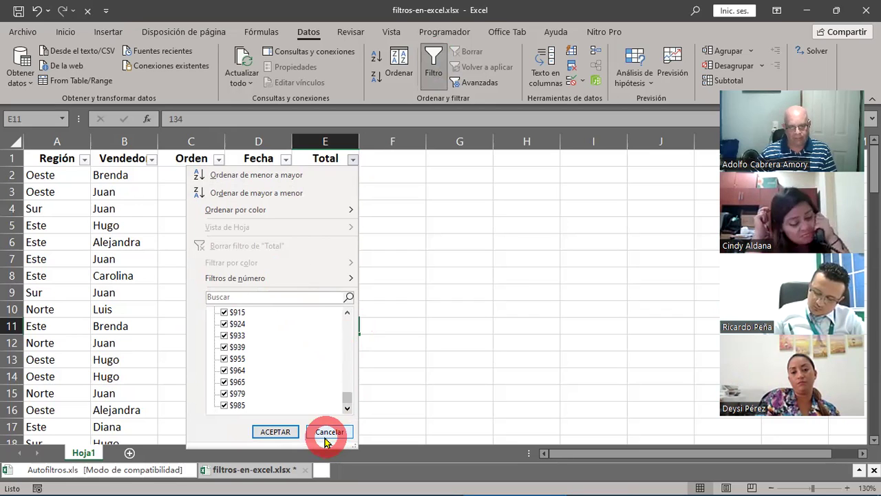
{"action": "left_click", "coordinate": [313, 433]}
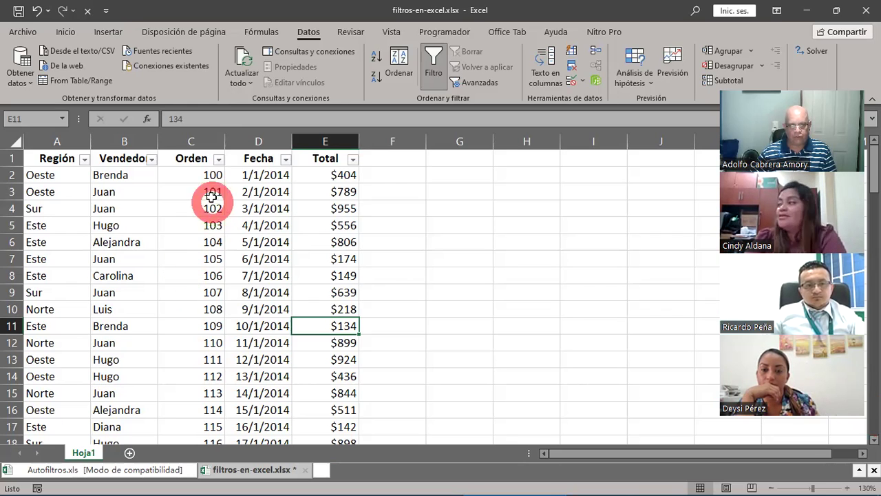
{"action": "left_click", "coordinate": [151, 161]}
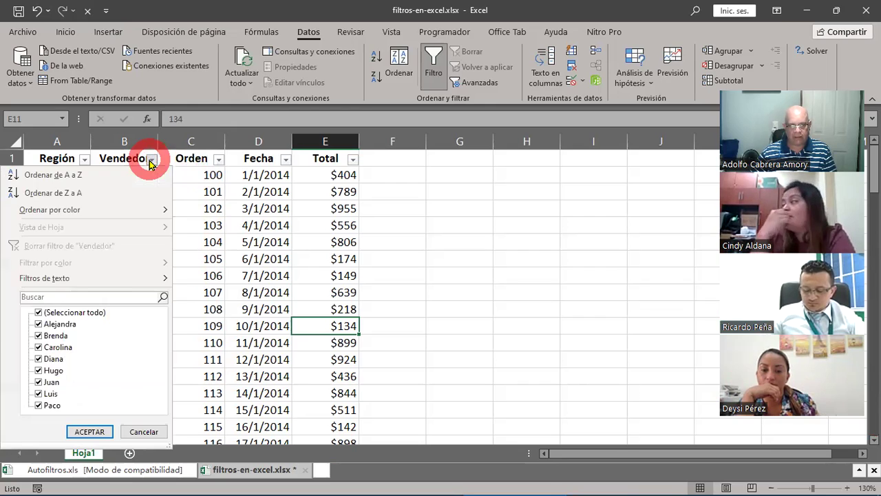
{"action": "left_click", "coordinate": [215, 166]}
{"action": "left_click", "coordinate": [214, 167]}
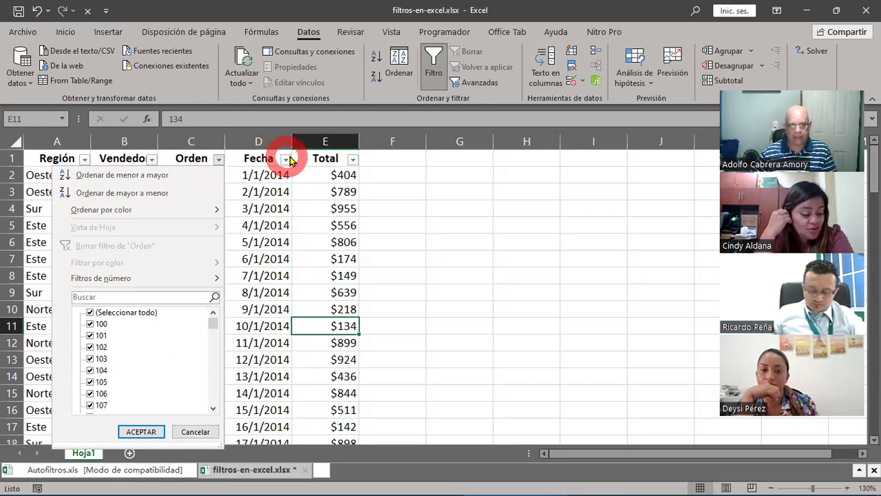
{"action": "left_click", "coordinate": [285, 161]}
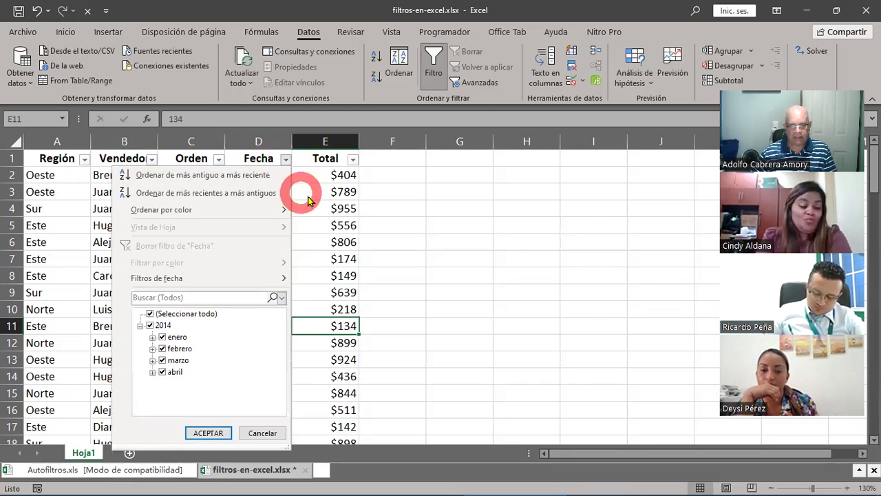
{"action": "left_click", "coordinate": [636, 358]}
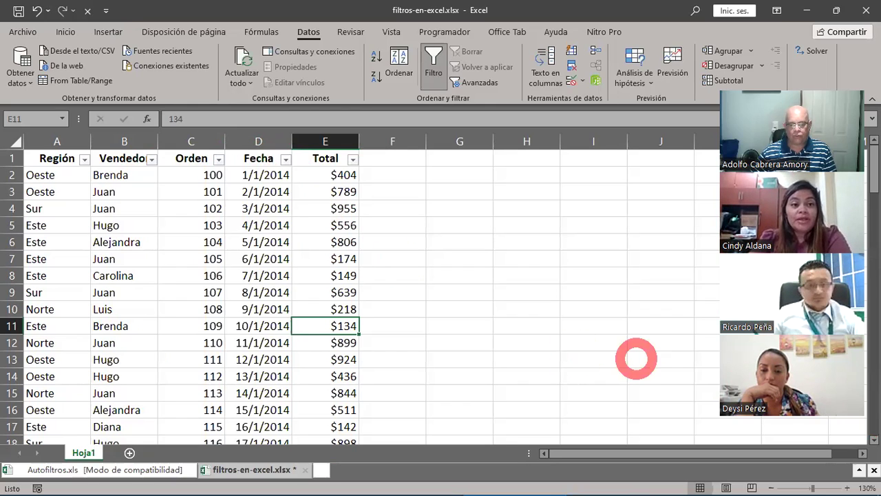
{"action": "left_click", "coordinate": [854, 354]}
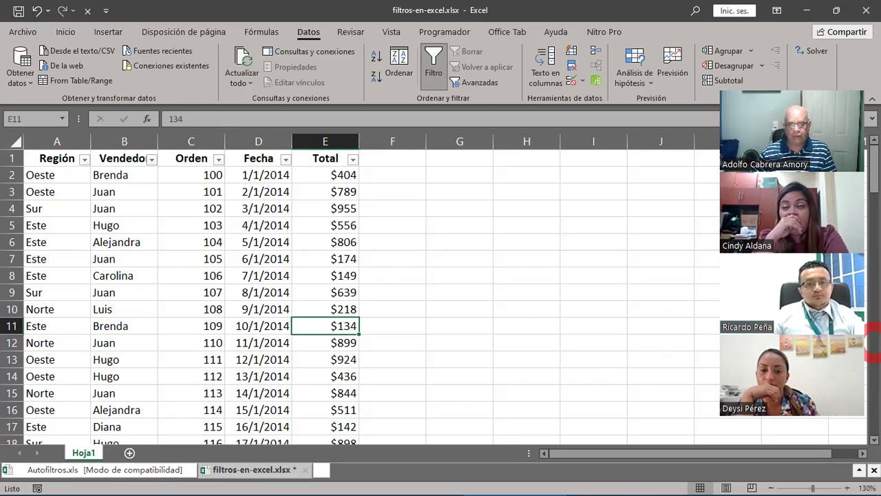
Open the Vendedor filter list showing all eight sellers checked
{"action": "left_click", "coordinate": [152, 159]}
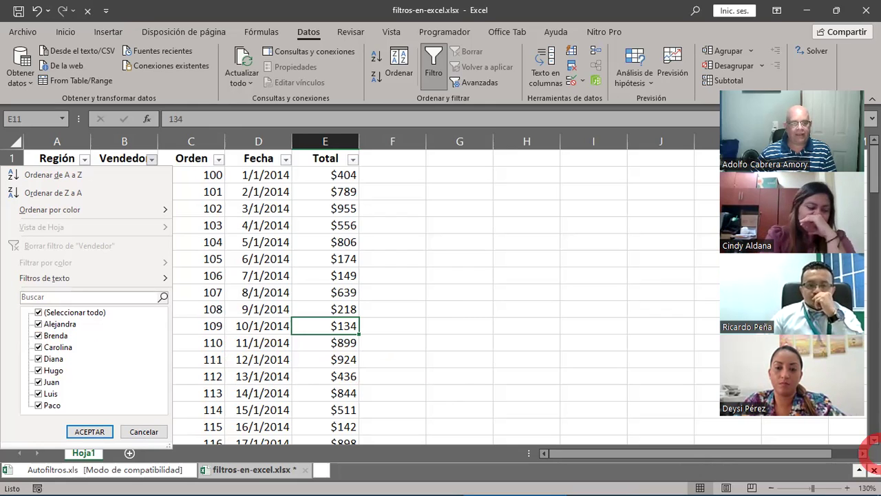
In the Vendedor list, clear (Seleccionar todo), check only Hugo, and accept
{"action": "left_click", "coordinate": [163, 417]}
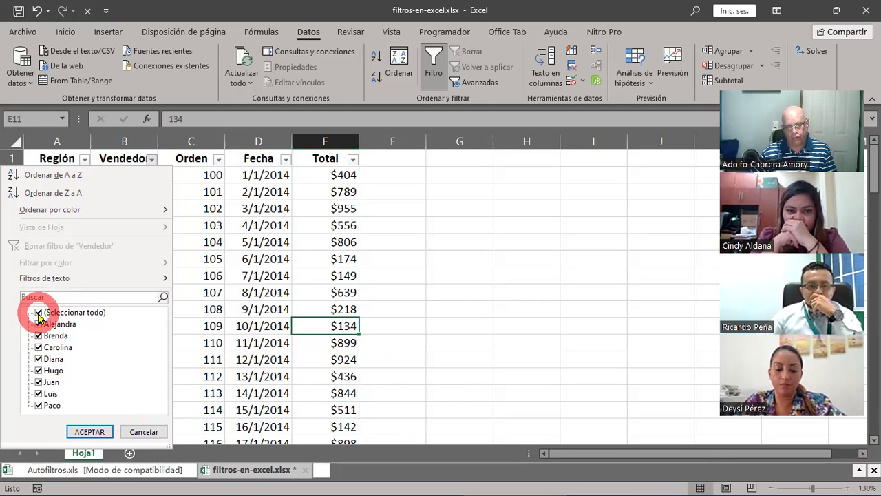
{"action": "left_click", "coordinate": [40, 314]}
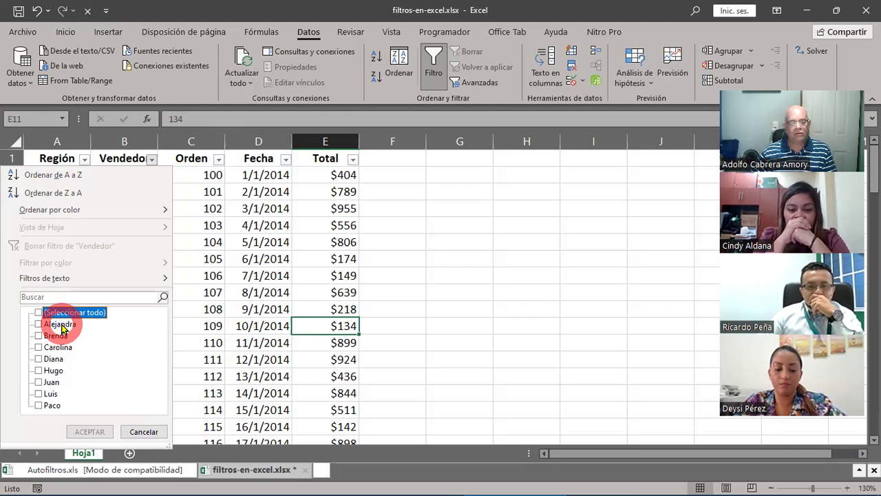
{"action": "left_click", "coordinate": [39, 371]}
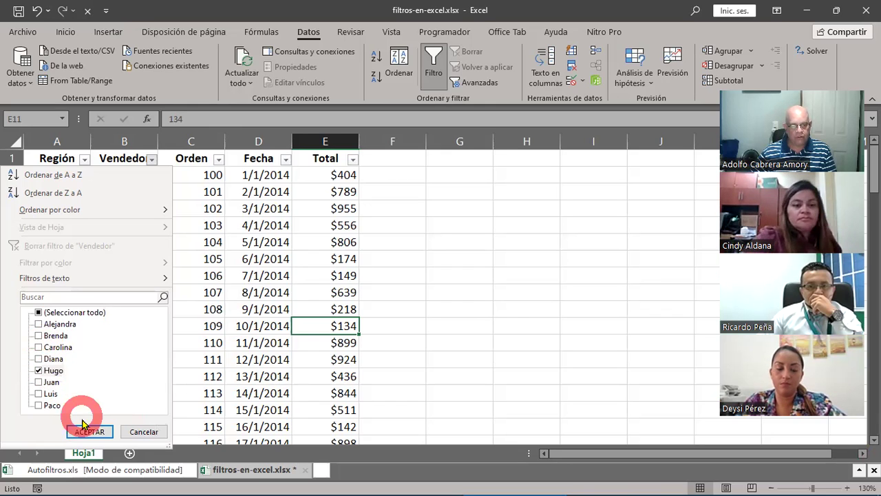
{"action": "left_click", "coordinate": [87, 433]}
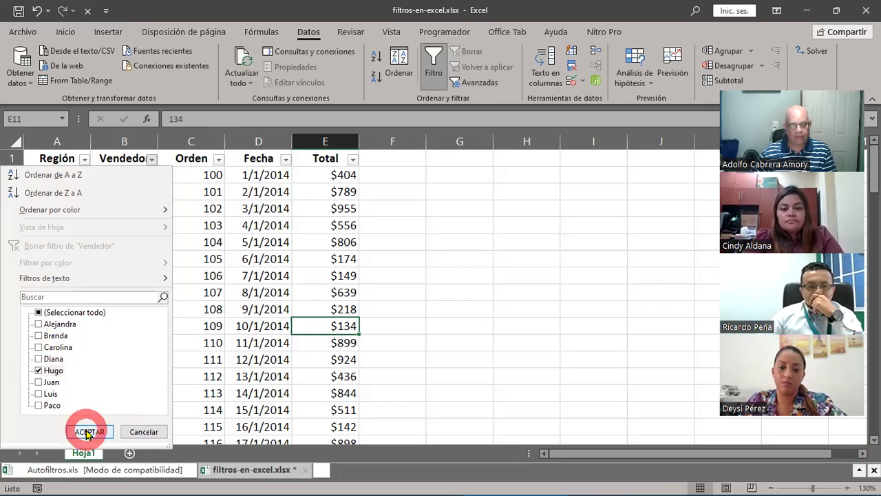
Apply the Hugo-only Vendedor filter, leaving 14 of 101 records from order 103 to 194
{"action": "left_click", "coordinate": [88, 432]}
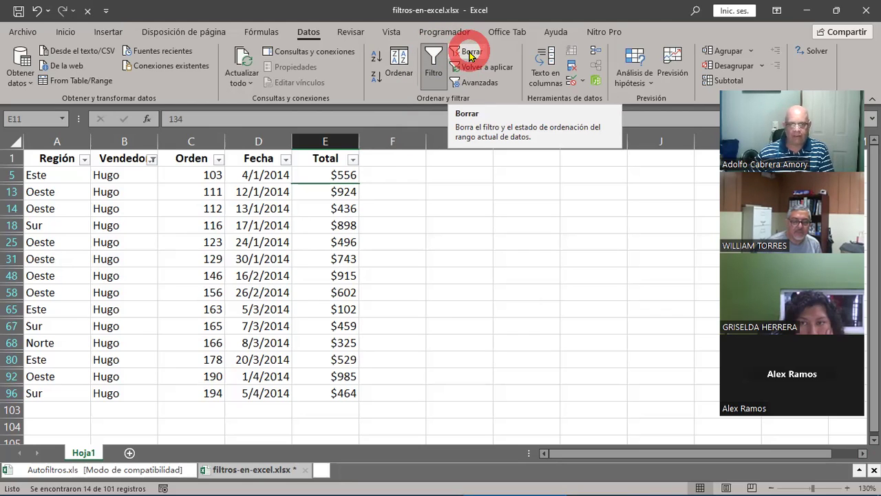
Clear the Hugo filter with Borrar on the Datos tab so all orders from 100 show
{"action": "left_click", "coordinate": [470, 54]}
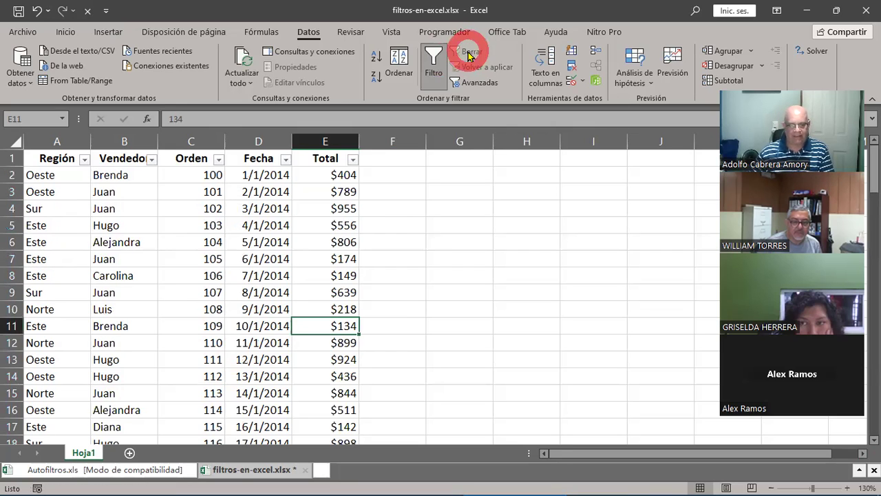
{"action": "left_click", "coordinate": [644, 162]}
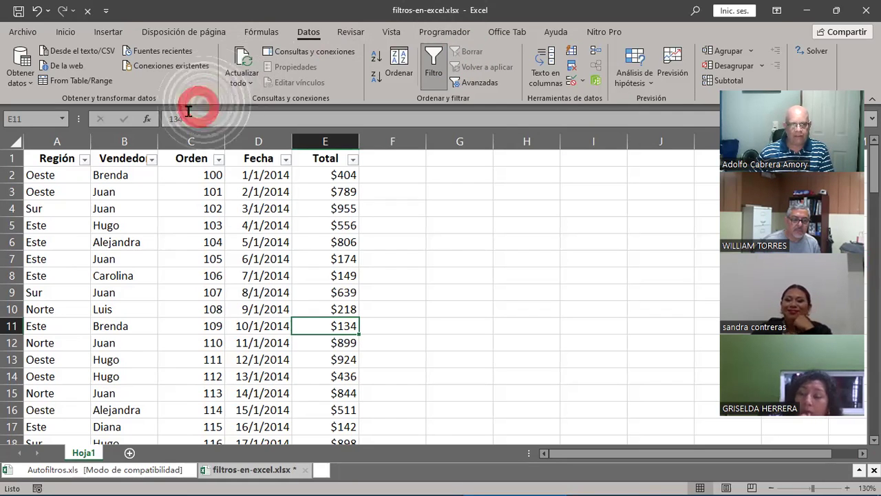
Filter Vendedor to only Hugo, Juan and Diana, showing 40 of 101 records
{"action": "left_click", "coordinate": [153, 160]}
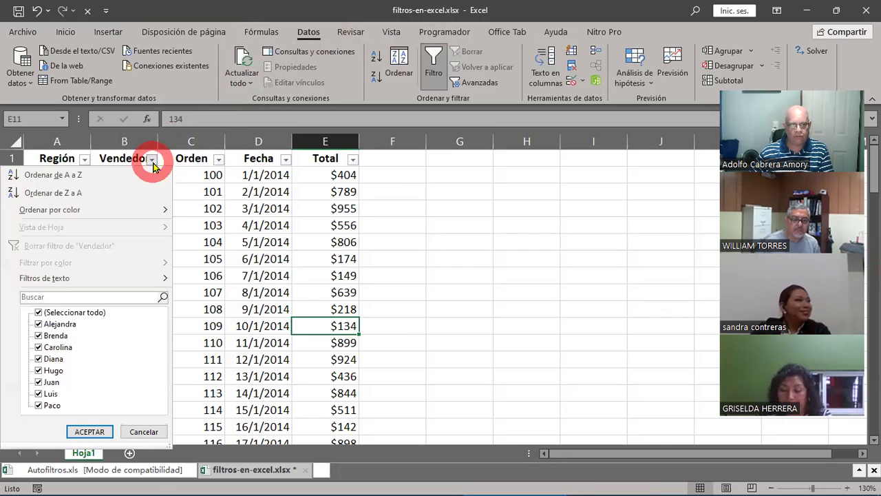
{"action": "left_click", "coordinate": [38, 312]}
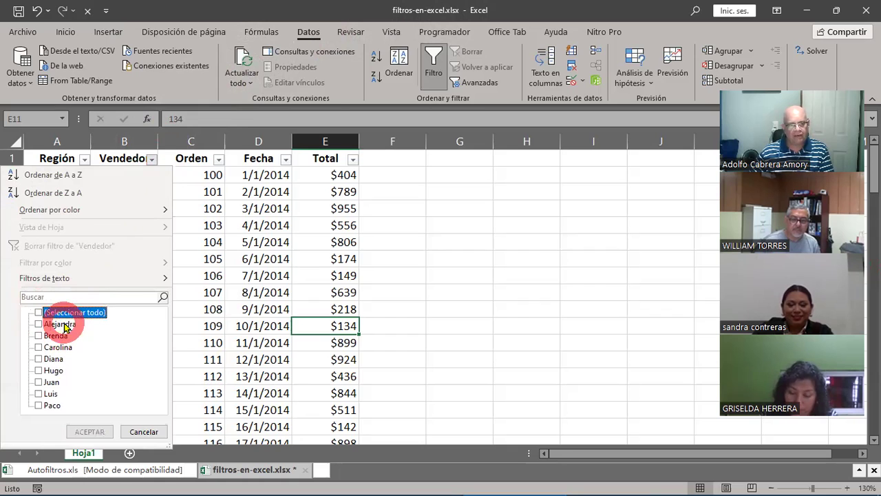
{"action": "left_click", "coordinate": [38, 371]}
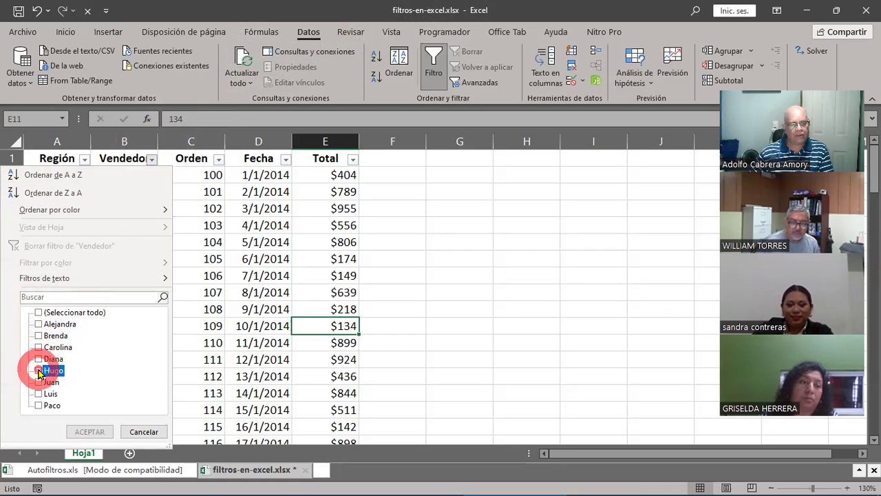
{"action": "left_click", "coordinate": [37, 382]}
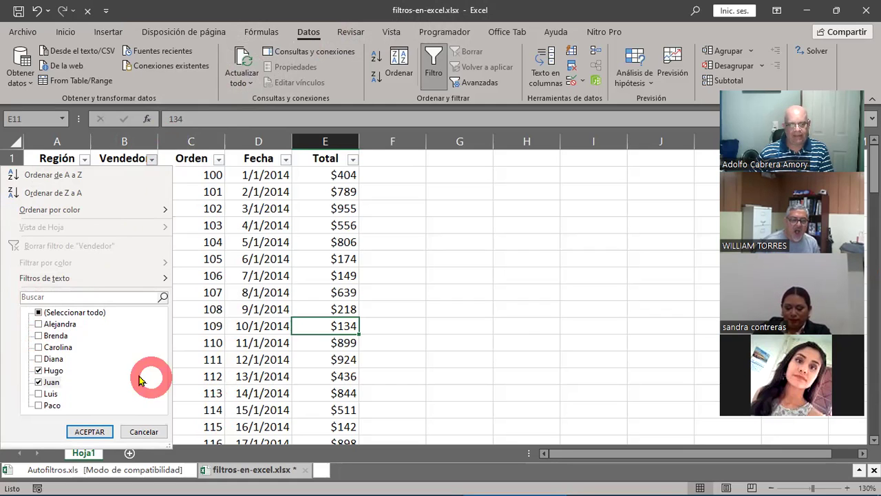
{"action": "left_click", "coordinate": [39, 359]}
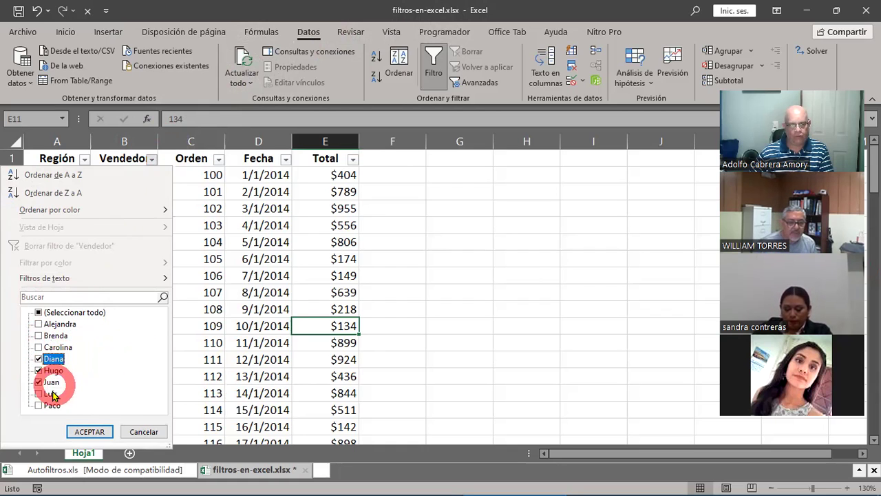
{"action": "left_click", "coordinate": [89, 432]}
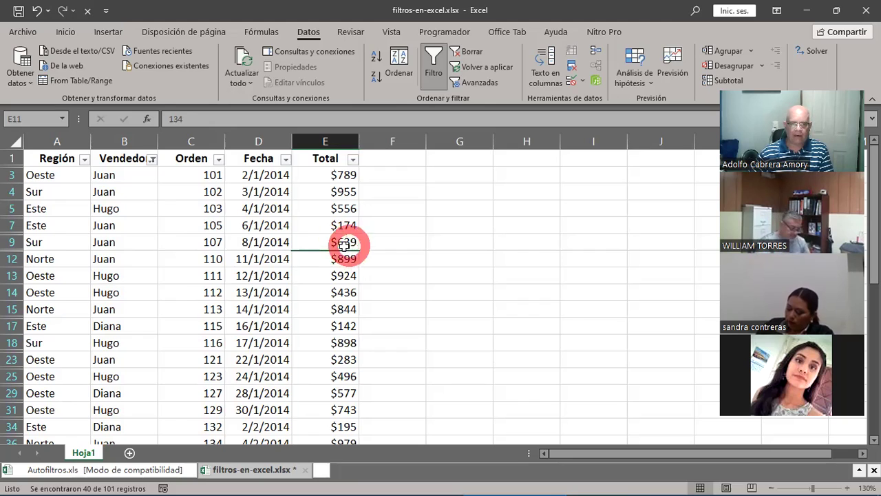
{"action": "left_click", "coordinate": [140, 261]}
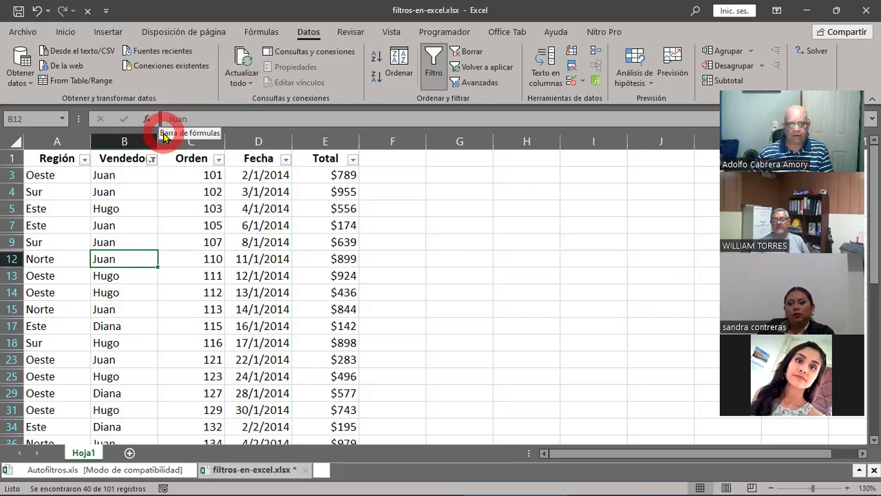
Clear the Vendedor filter with Borrar, then select region cells A2:A11 and A5
{"action": "left_click", "coordinate": [470, 53]}
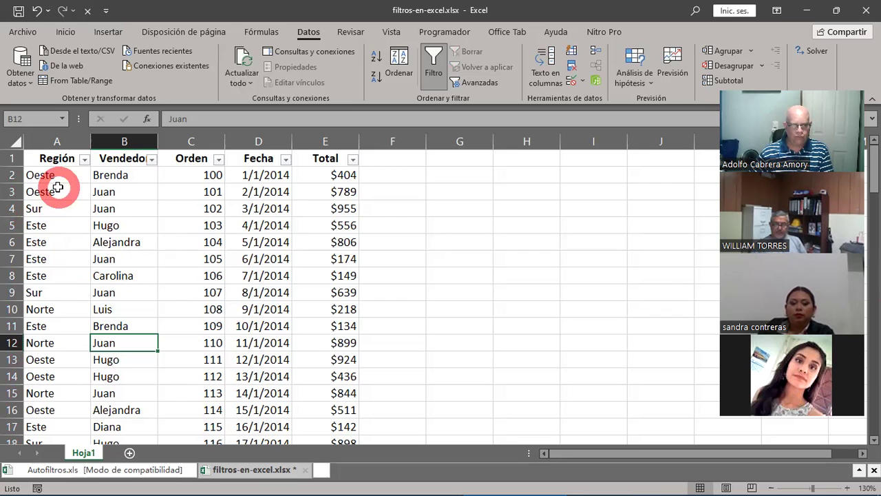
{"action": "left_click_drag", "start_coordinate": [48, 175], "coordinate": [68, 320]}
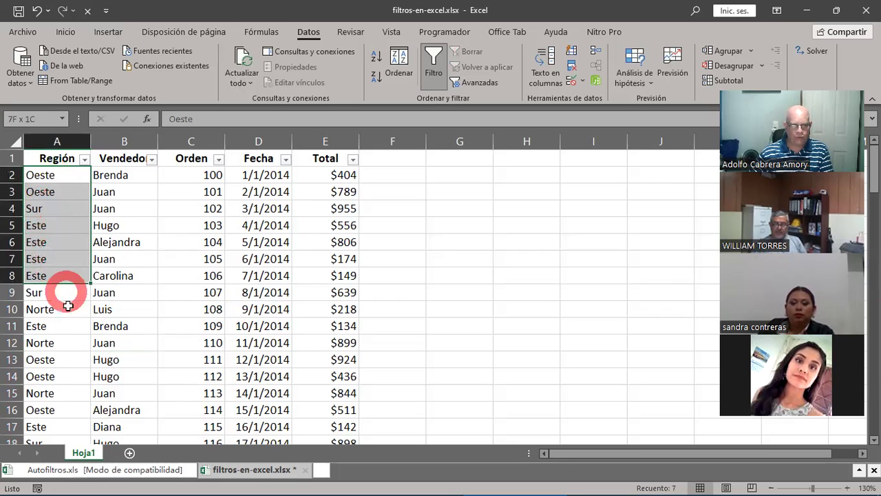
{"action": "left_click", "coordinate": [67, 225]}
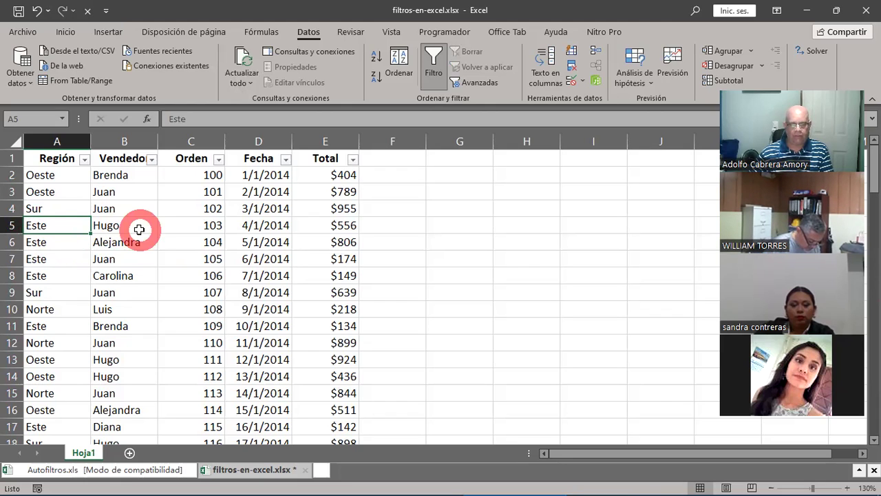
{"action": "left_click", "coordinate": [134, 225]}
{"action": "left_click", "coordinate": [56, 232]}
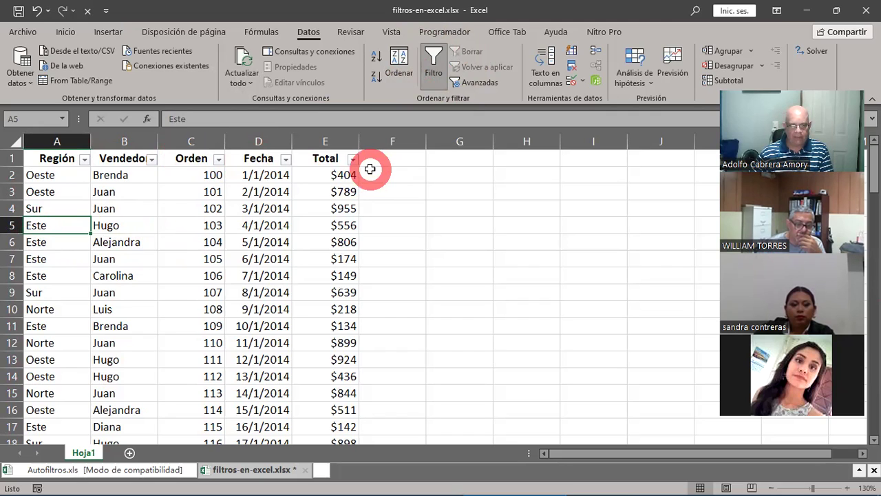
Filter the Región column to show only Este
{"action": "left_click", "coordinate": [83, 161]}
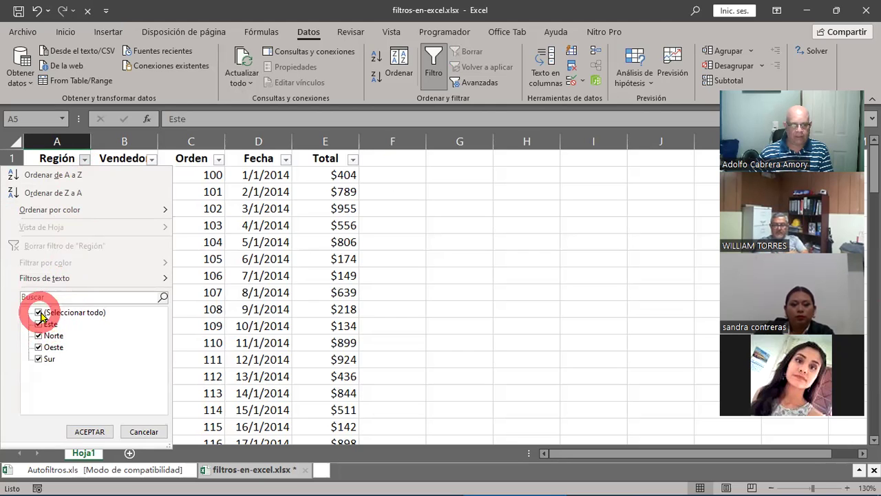
{"action": "left_click", "coordinate": [38, 314]}
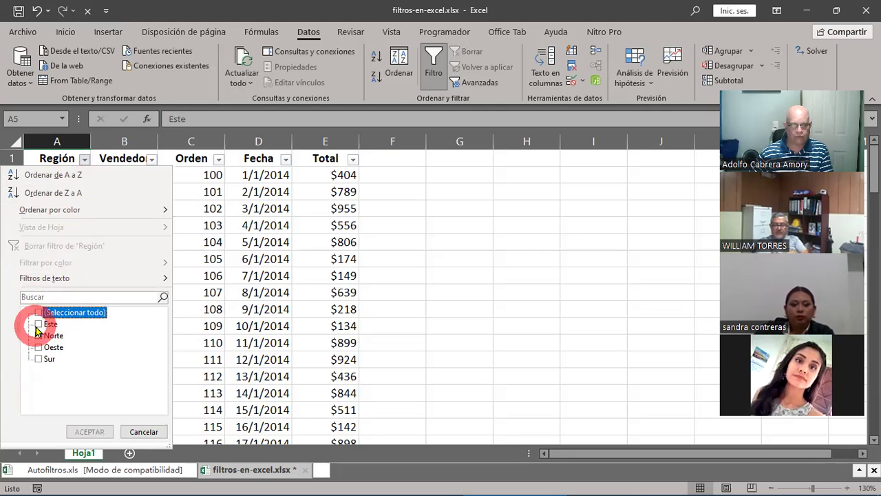
{"action": "left_click", "coordinate": [38, 324]}
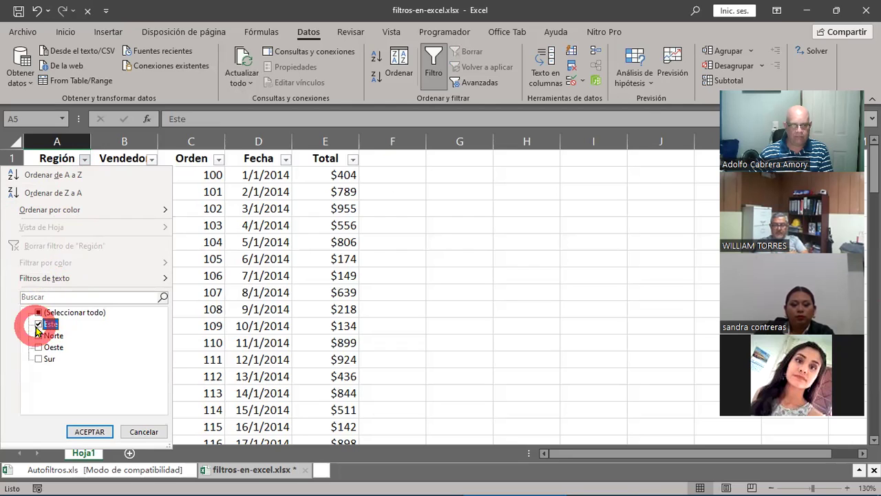
{"action": "left_click", "coordinate": [100, 431]}
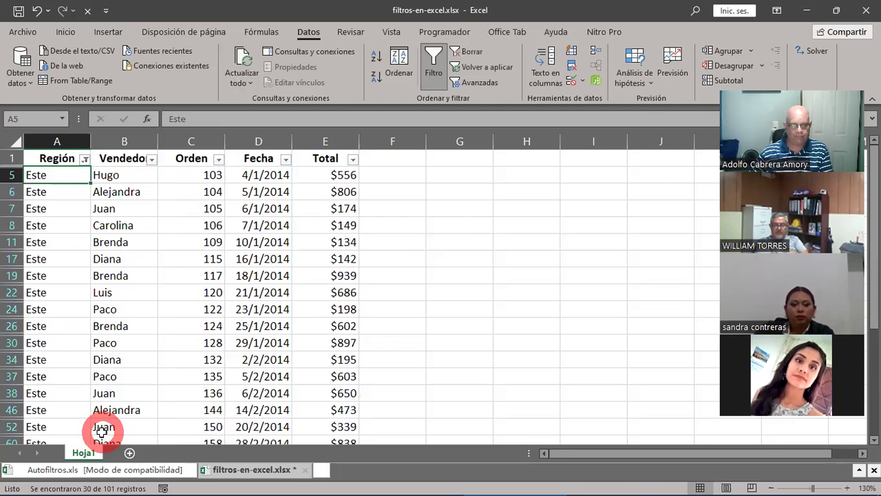
Add a Vendedor filter for Hugo only, leaving 3 of 101 records
{"action": "left_click", "coordinate": [153, 161]}
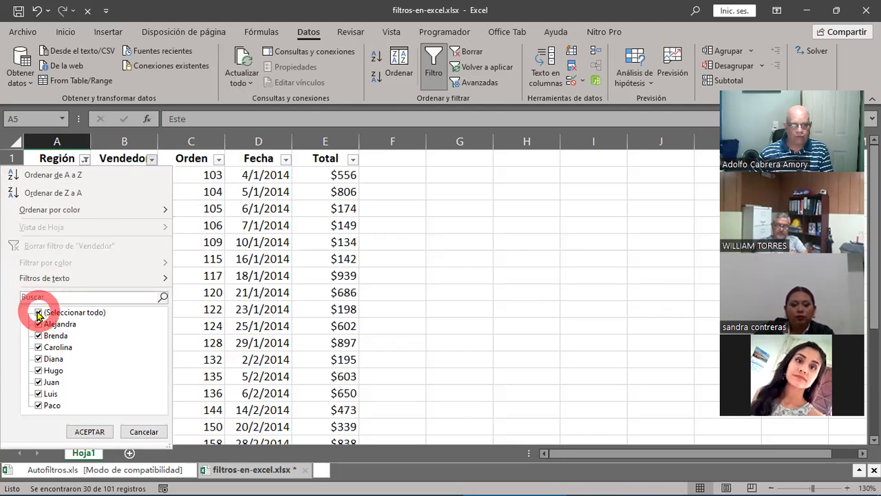
{"action": "left_click", "coordinate": [39, 313]}
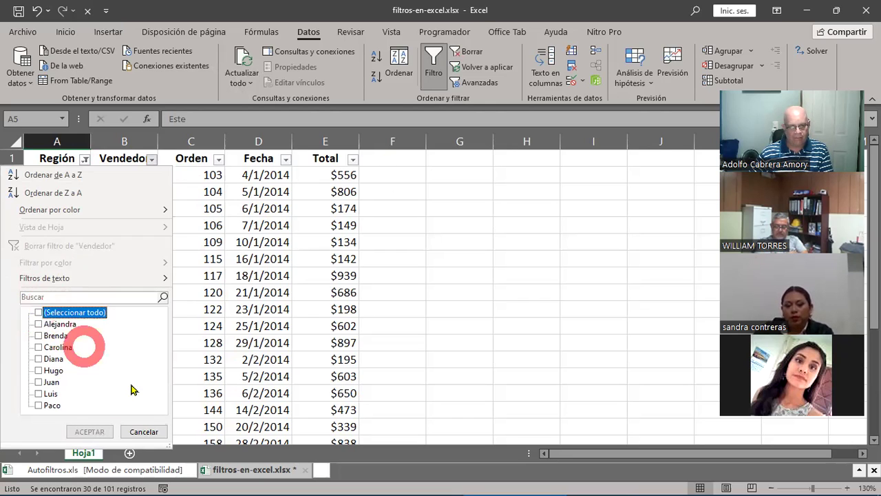
{"action": "left_click", "coordinate": [38, 371]}
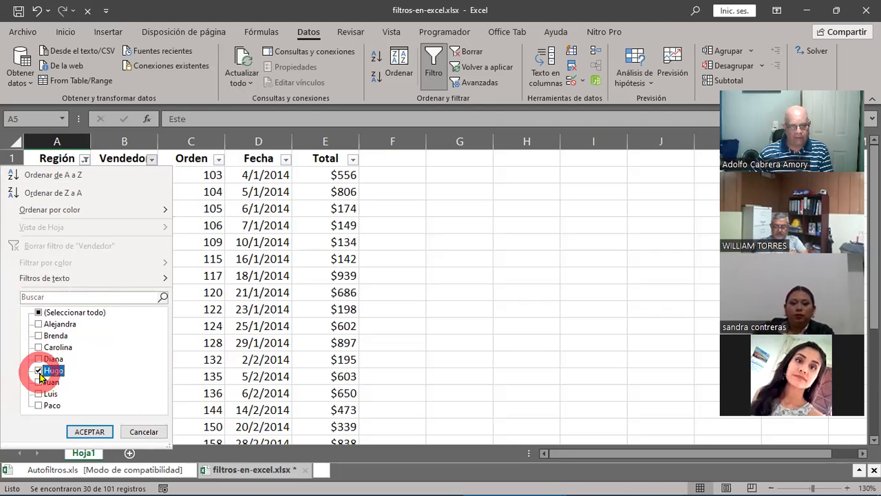
{"action": "left_click", "coordinate": [90, 433]}
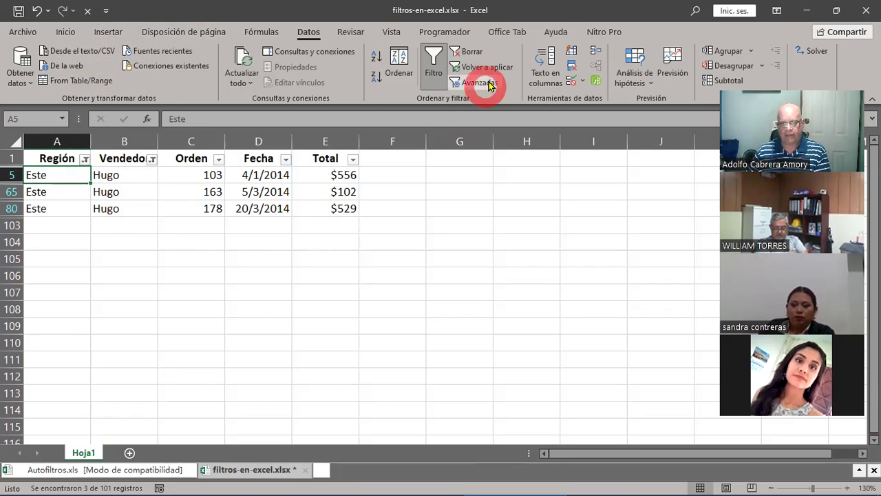
Clear both the Región and Vendedor filters, then open the Región filter list
{"action": "left_click", "coordinate": [471, 55]}
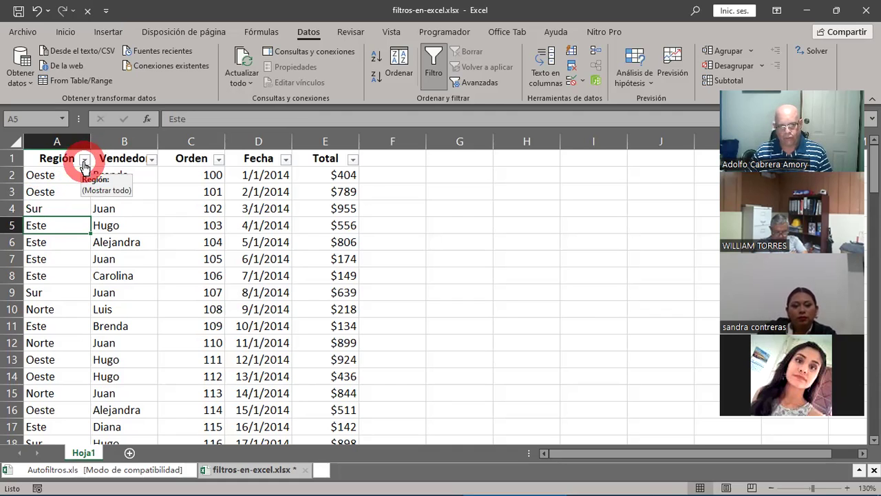
{"action": "left_click", "coordinate": [84, 161]}
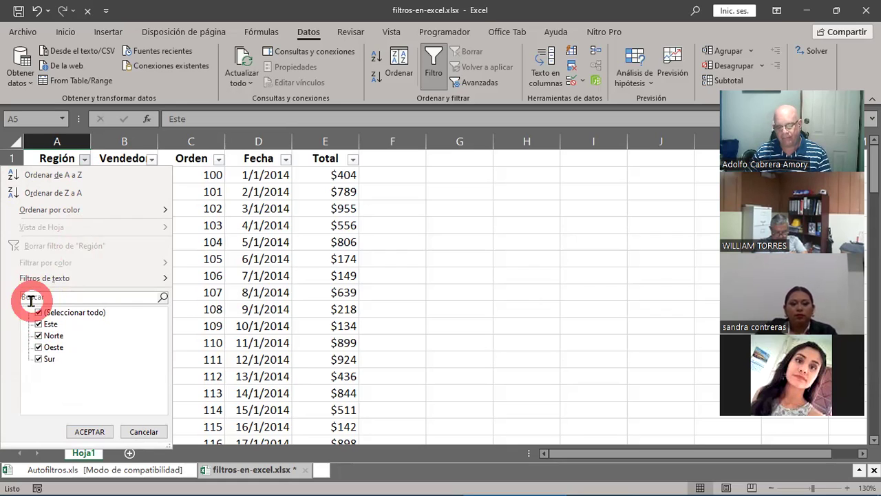
Search the Región filter values for 'Este', so only Este and Oeste remain listed
{"action": "left_click", "coordinate": [31, 299]}
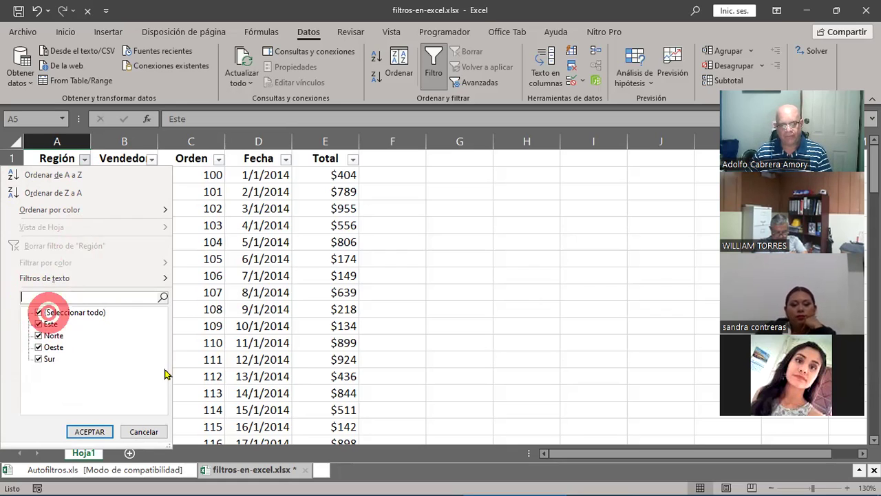
{"action": "type", "text": "Este"}
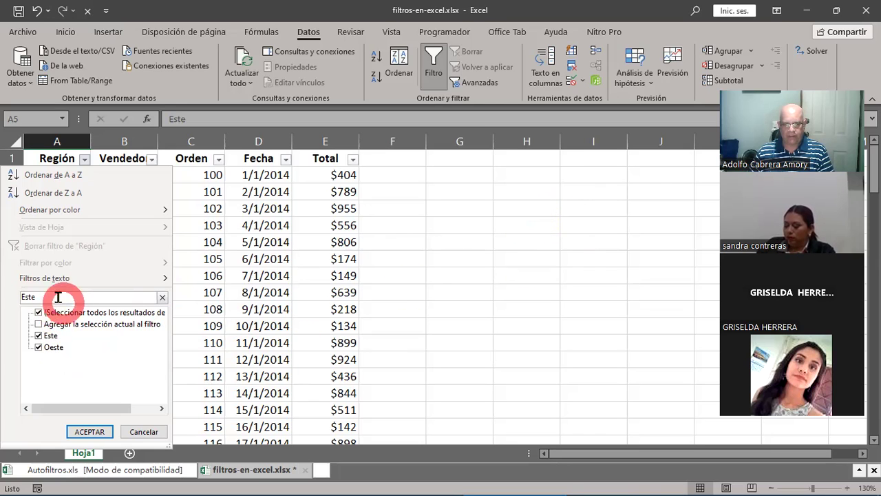
Close the Región filter list, then enter the wildcards * in H5 and ? in I5
{"action": "left_click", "coordinate": [531, 225]}
{"action": "left_click", "coordinate": [530, 224]}
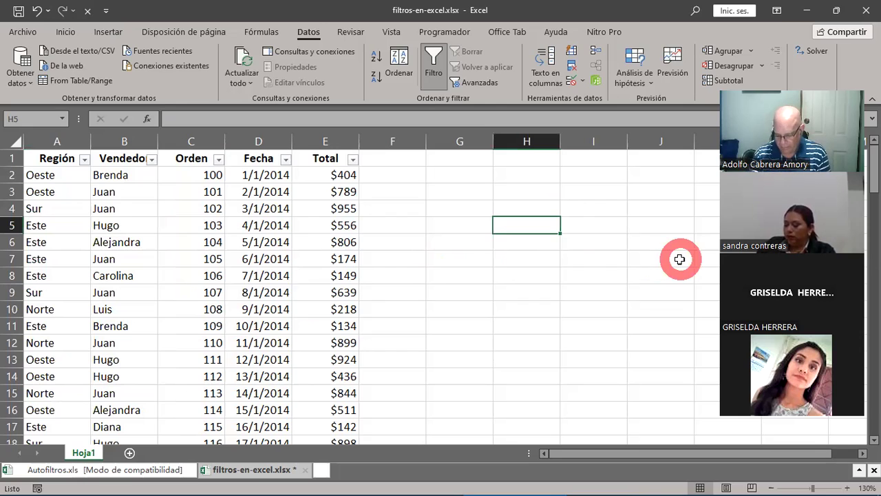
{"action": "type", "text": "*"}
{"action": "key", "text": "Tab"}
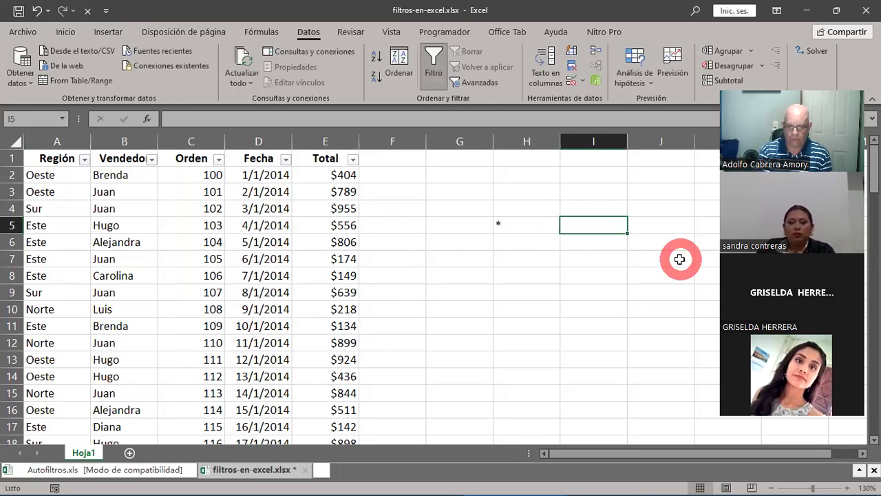
{"action": "type", "text": "?"}
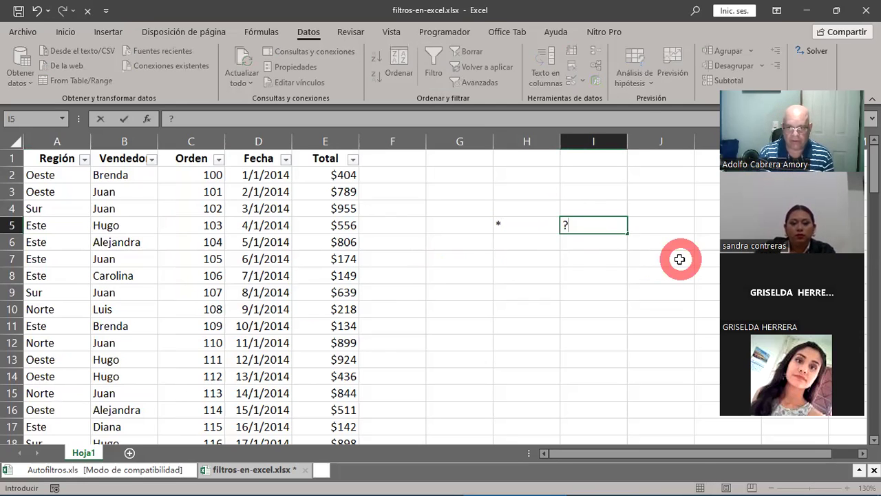
{"action": "key", "text": "Return"}
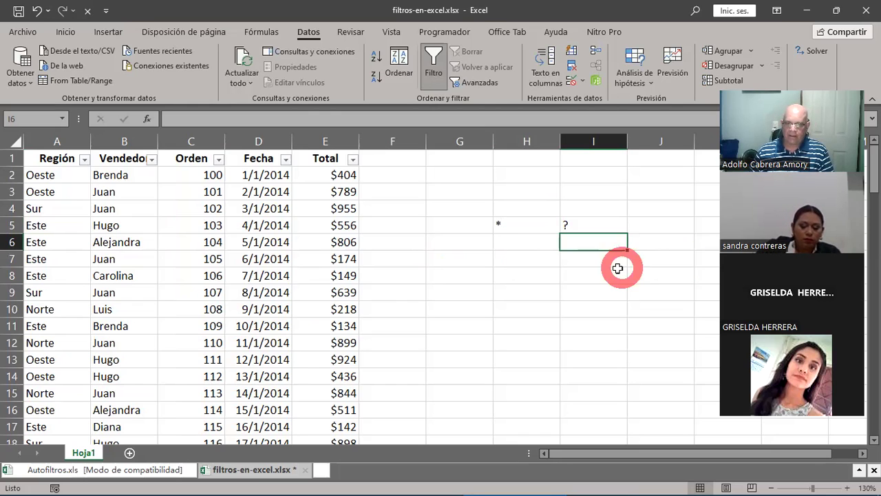
{"action": "left_click", "coordinate": [507, 259]}
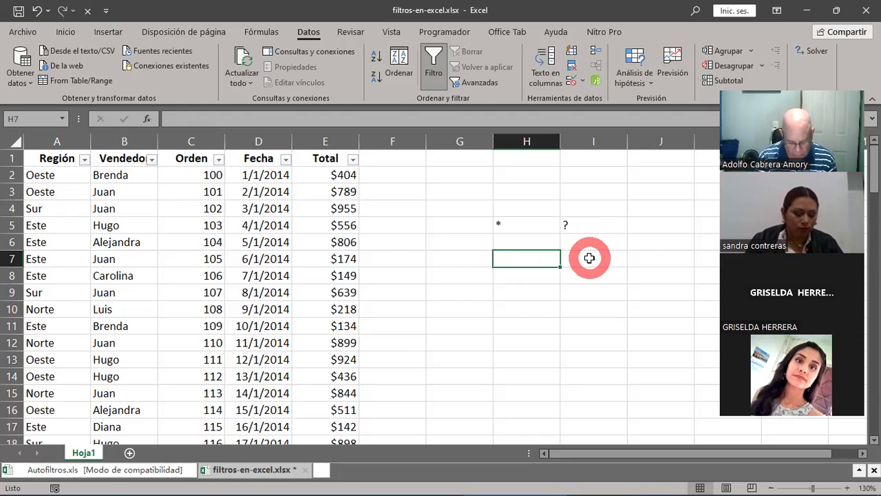
Enter Mario, Marco, María (capitalised) and Mauricio in H7 through H10
{"action": "type", "text": "Mario"}
{"action": "key", "text": "Return"}
{"action": "type", "text": "Marco"}
{"action": "key", "text": "Return"}
{"action": "type", "text": "maría"}
{"action": "key", "text": "Return"}
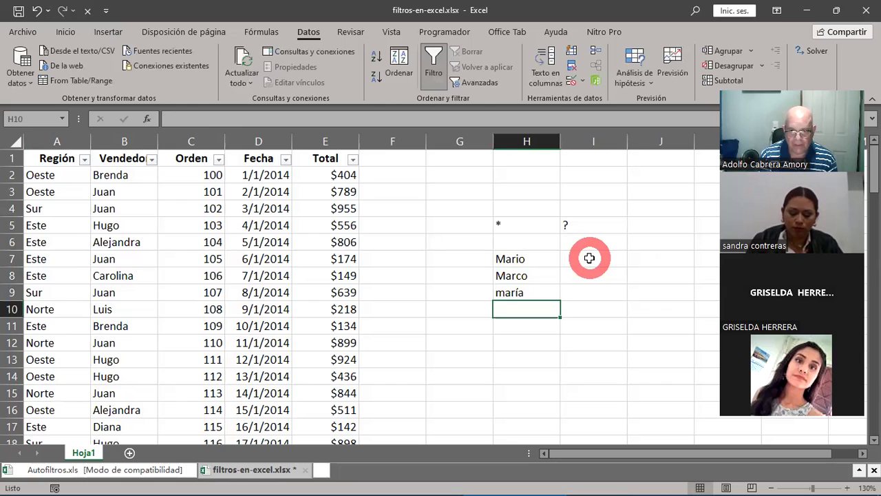
{"action": "key", "text": "Up"}
{"action": "key", "text": "F2"}
{"action": "key", "text": "Left"}
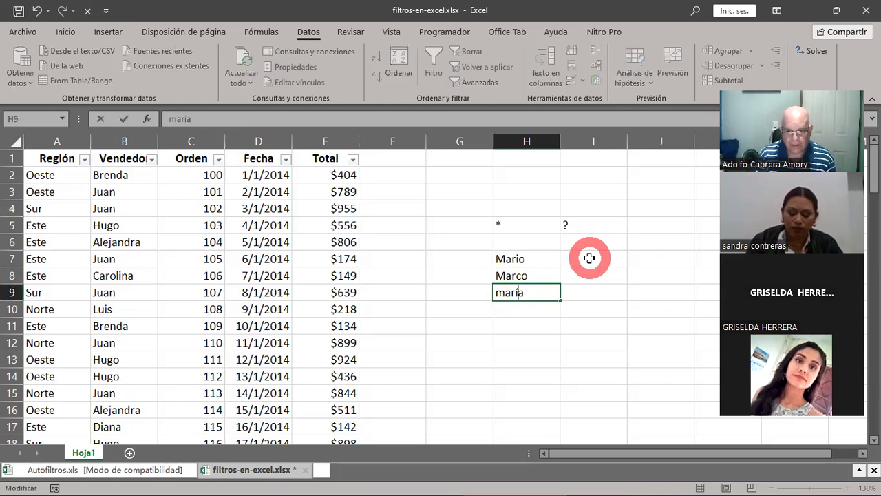
{"action": "key", "text": "BackSpace"}
{"action": "type", "text": "M"}
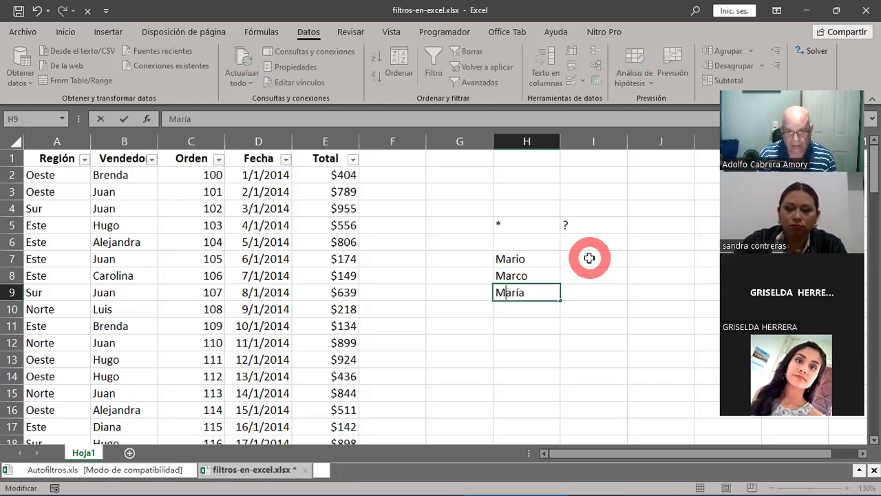
{"action": "key", "text": "Return"}
{"action": "type", "text": "Mau"}
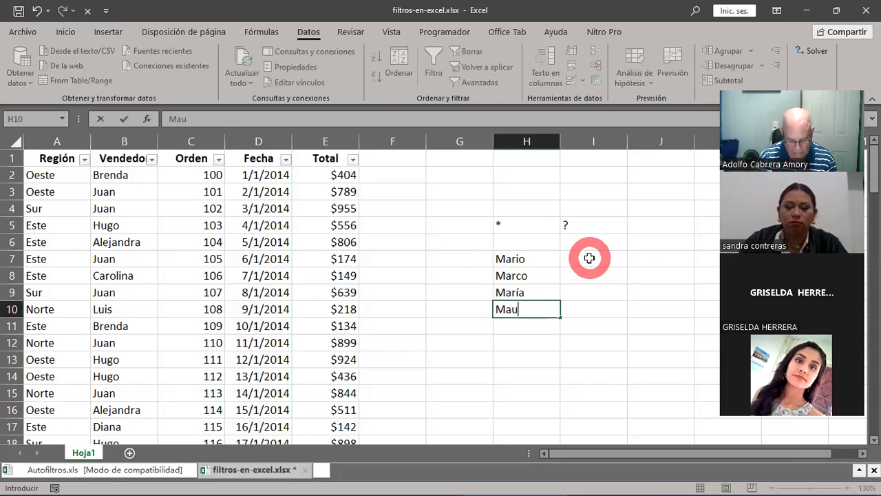
{"action": "type", "text": "ricio"}
{"action": "key", "text": "Return"}
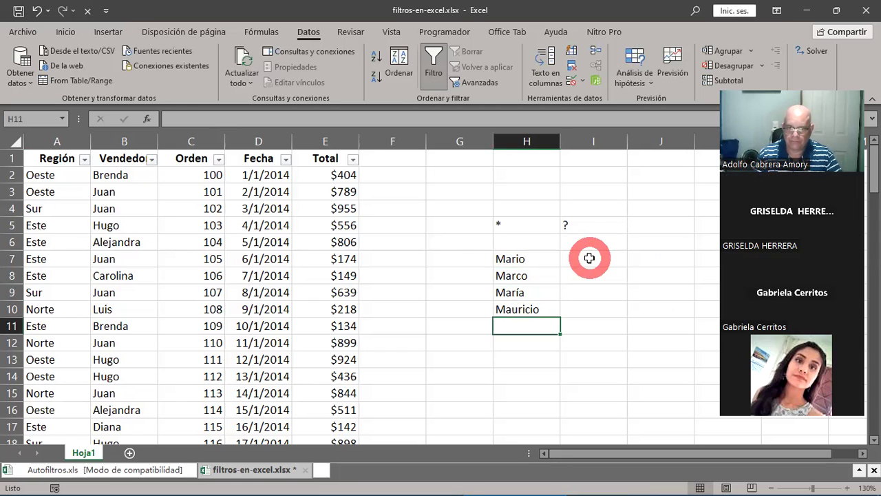
Continue the list with Marta, Manuel, Marvin, Marina, Marcela and Maricela in H11–H16
{"action": "type", "text": "Marta"}
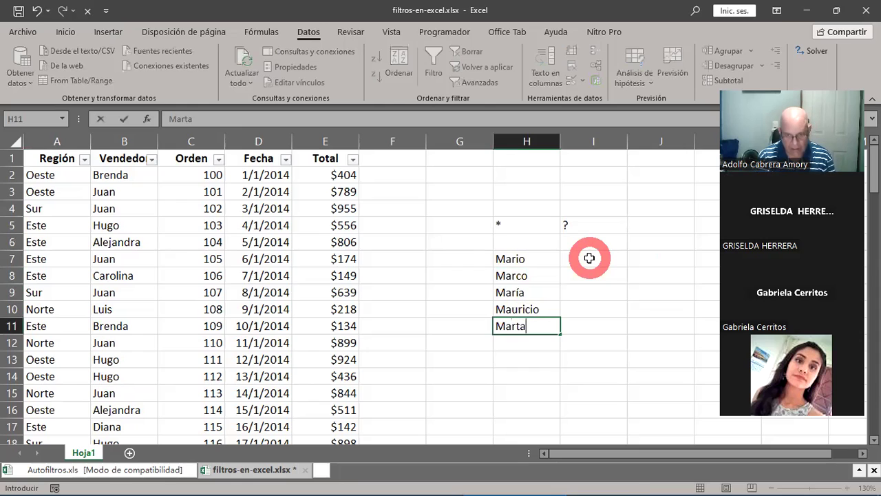
{"action": "key", "text": "Return"}
{"action": "type", "text": "Manuel"}
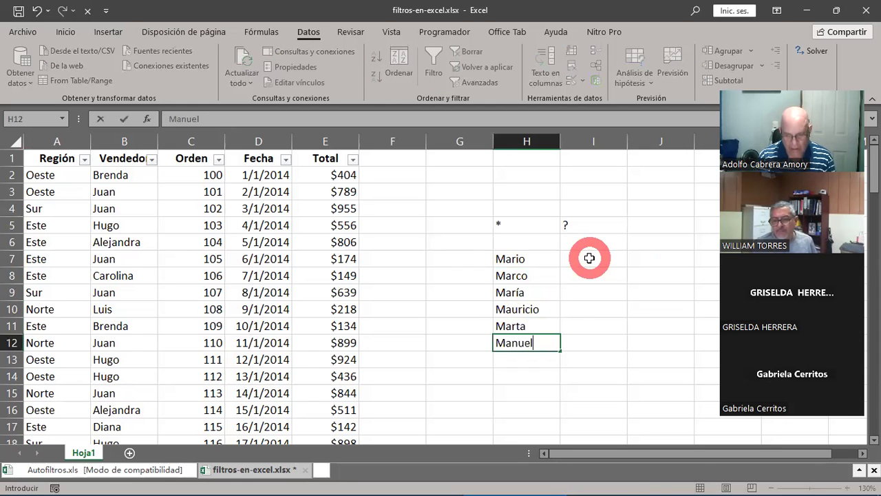
{"action": "key", "text": "Return"}
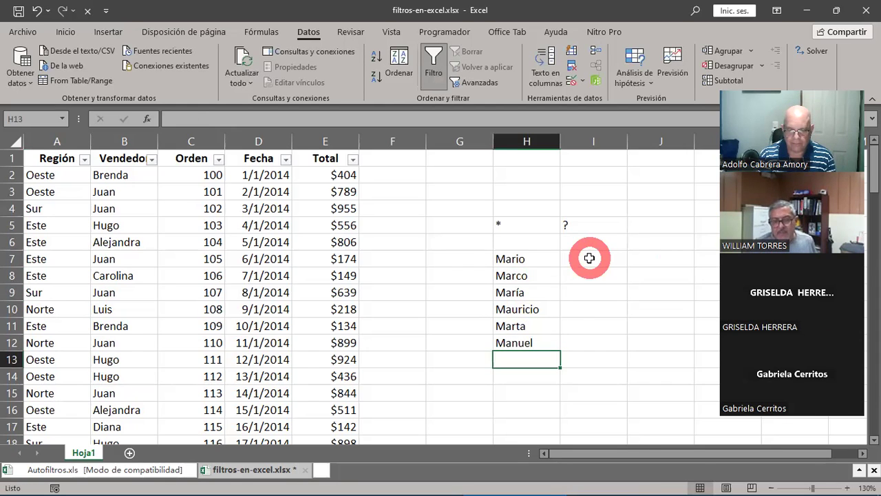
{"action": "type", "text": "Marvi"}
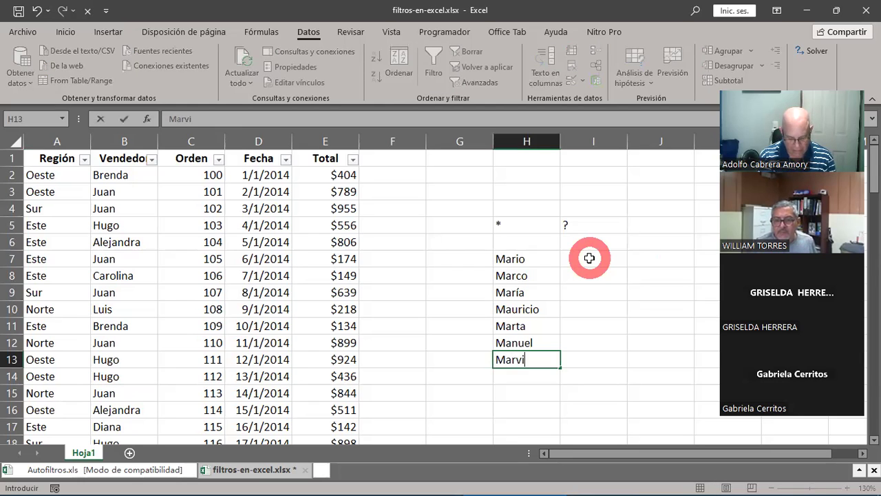
{"action": "type", "text": "n"}
{"action": "key", "text": "Return"}
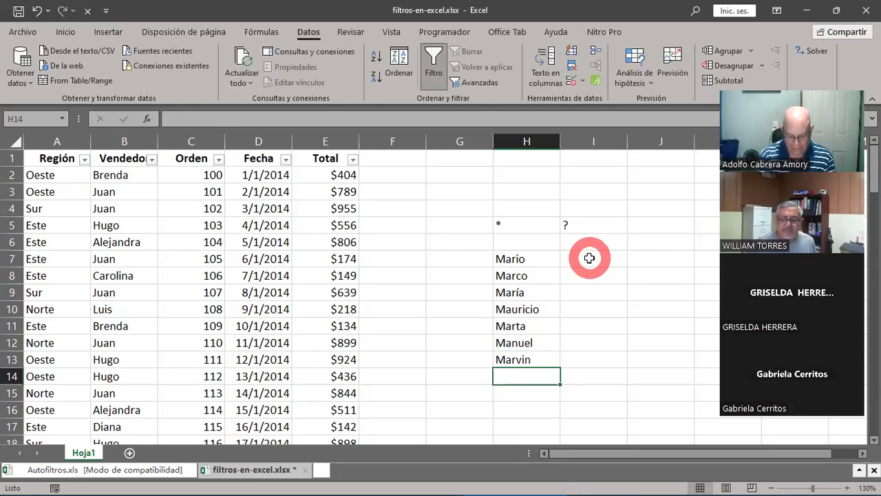
{"action": "type", "text": "Marina"}
{"action": "key", "text": "Return"}
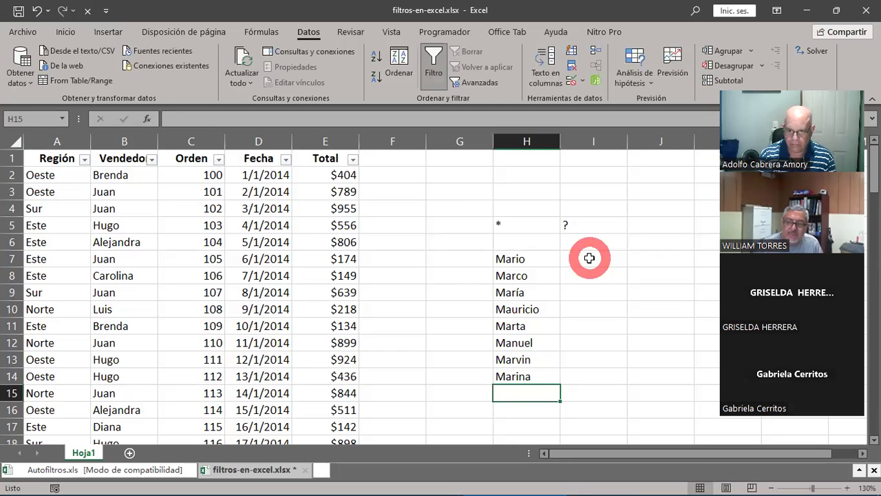
{"action": "type", "text": "Marco"}
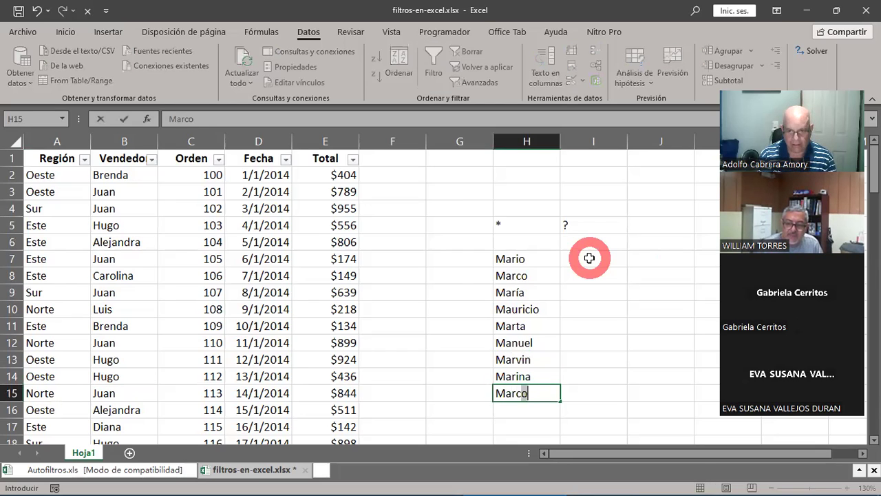
{"action": "type", "text": "ela"}
{"action": "key", "text": "Return"}
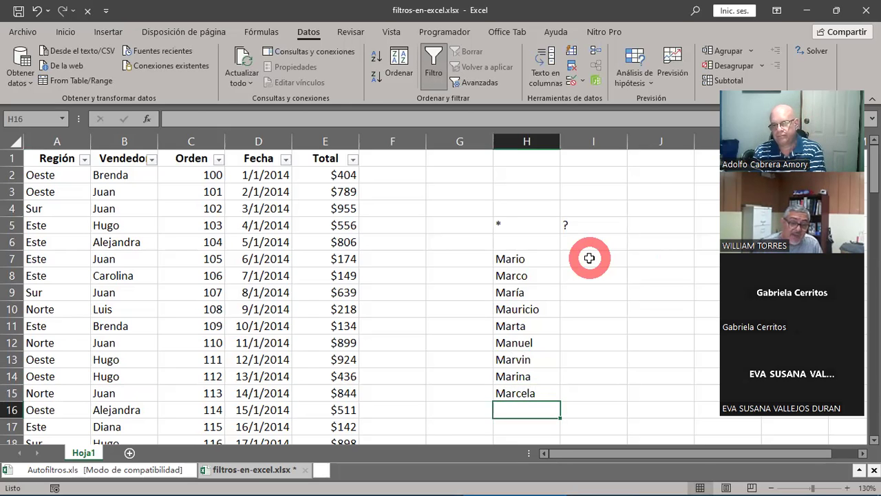
{"action": "type", "text": "Maricle"}
{"action": "key", "text": "BackSpace"}
{"action": "key", "text": "BackSpace"}
{"action": "type", "text": "e"}
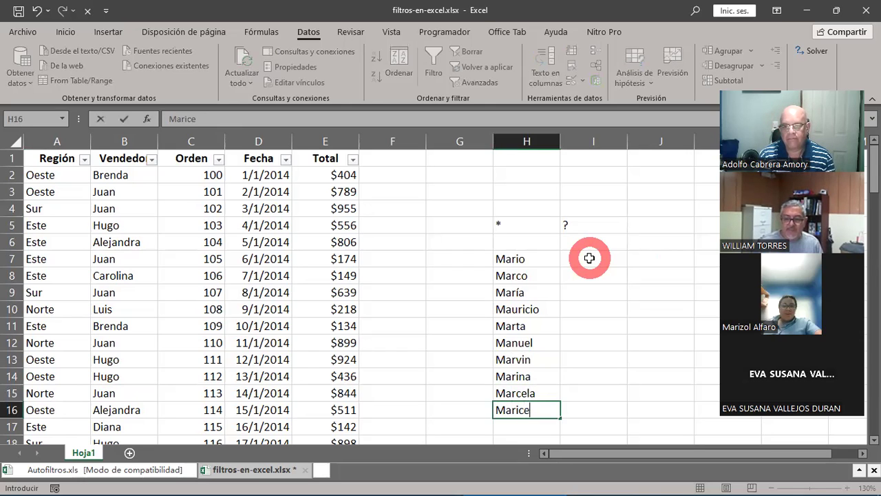
{"action": "type", "text": "la"}
{"action": "key", "text": "Return"}
Finish the list with Marisol, Maritza, Mercedes, Mónica, Morelia and Miguel in H17–H22
{"action": "type", "text": "Marisol"}
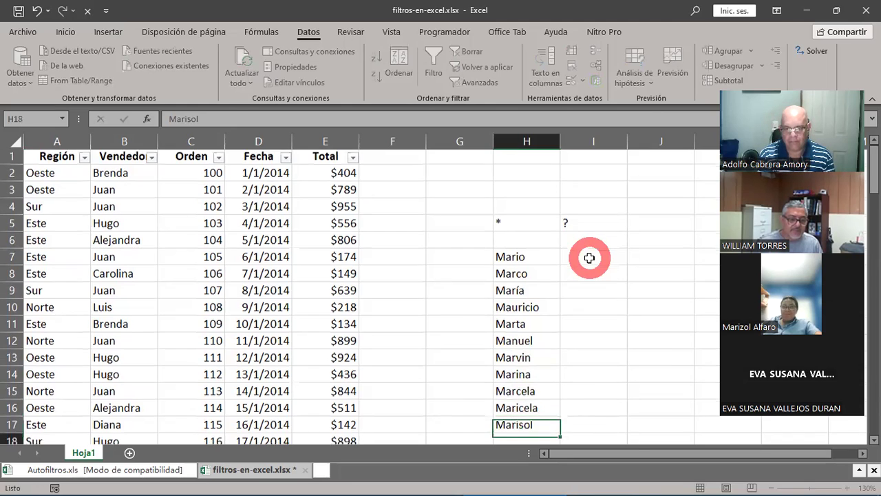
{"action": "key", "text": "Return"}
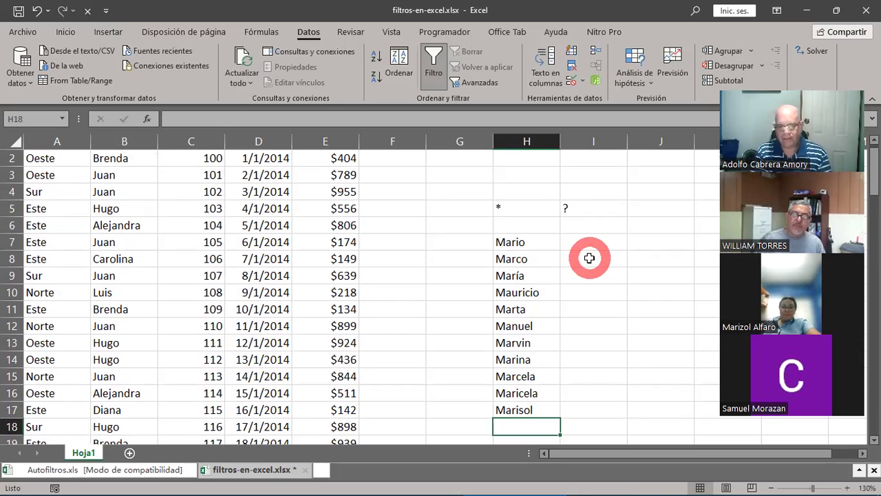
{"action": "type", "text": "Maritza"}
{"action": "key", "text": "Return"}
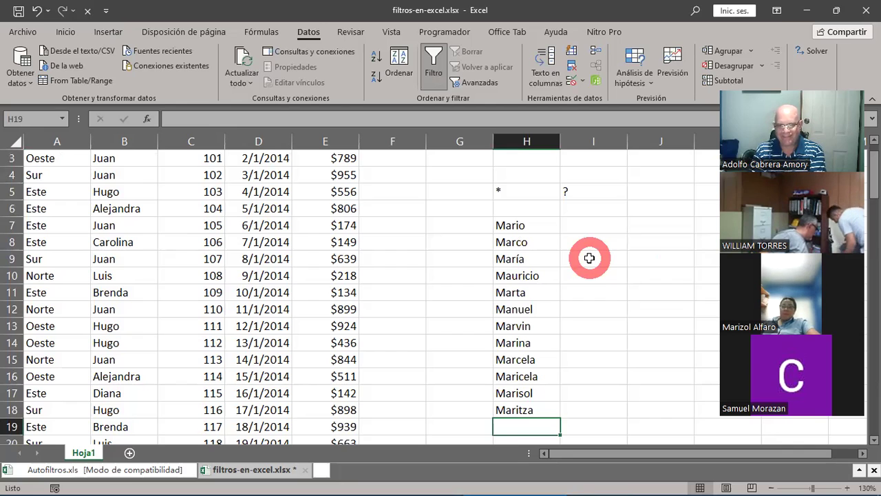
{"action": "type", "text": "Mercedes"}
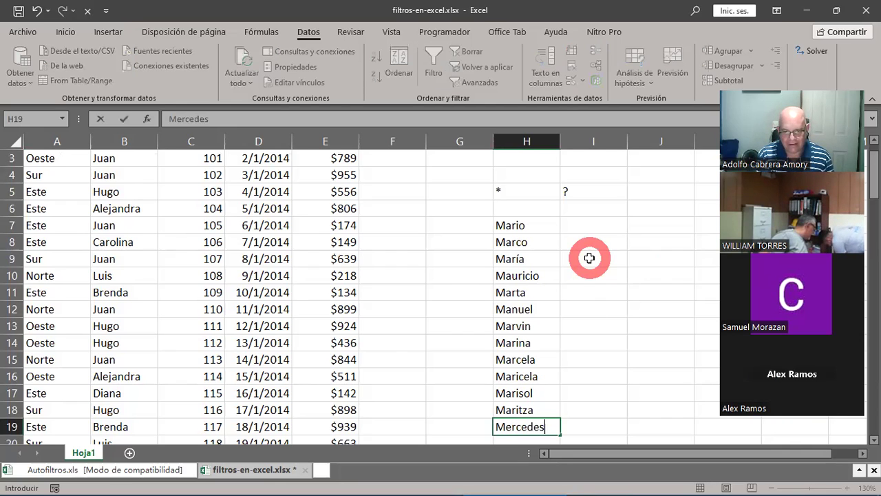
{"action": "key", "text": "Return"}
{"action": "type", "text": "M"}
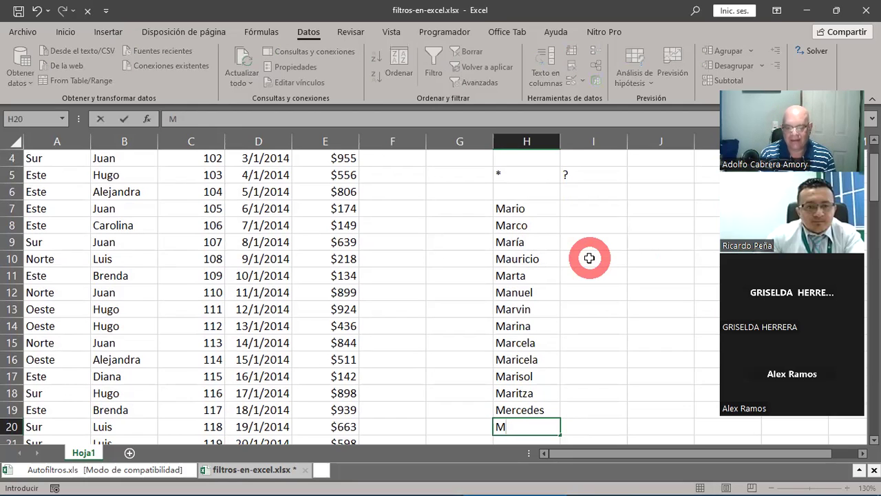
{"action": "type", "text": "ónica"}
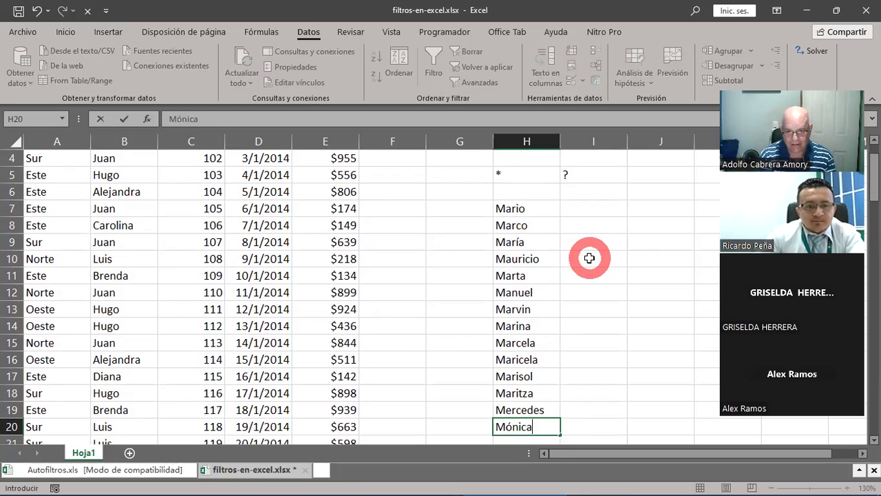
{"action": "key", "text": "Return"}
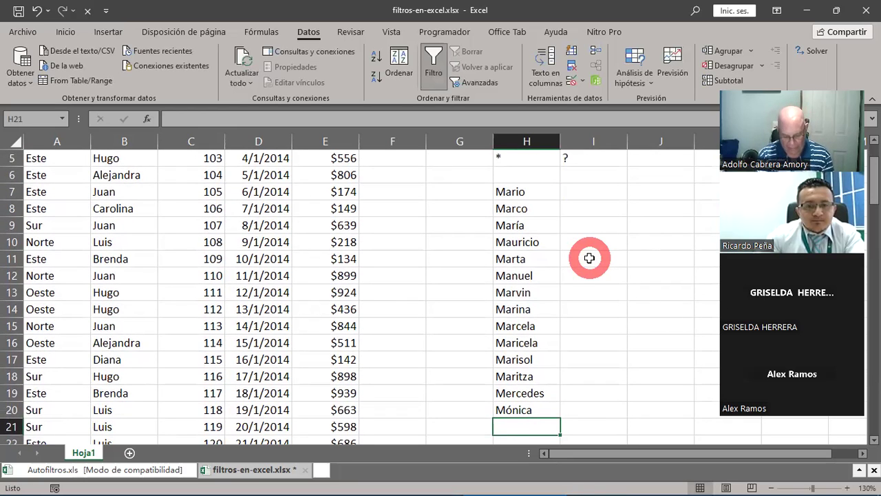
{"action": "type", "text": "Morelia"}
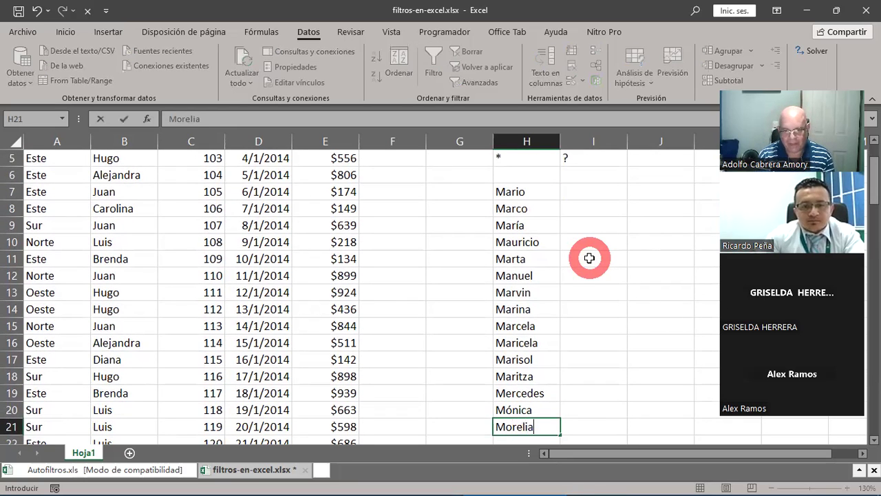
{"action": "key", "text": "Return"}
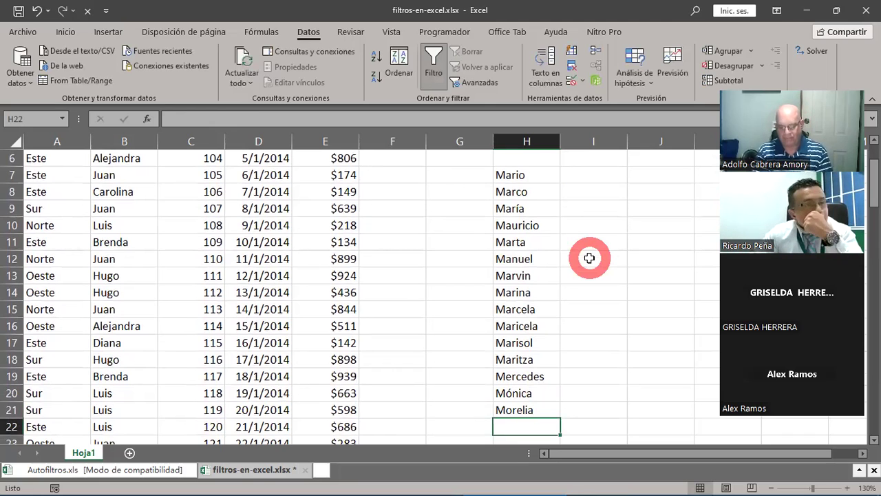
{"action": "type", "text": "Miguel"}
{"action": "key", "text": "Return"}
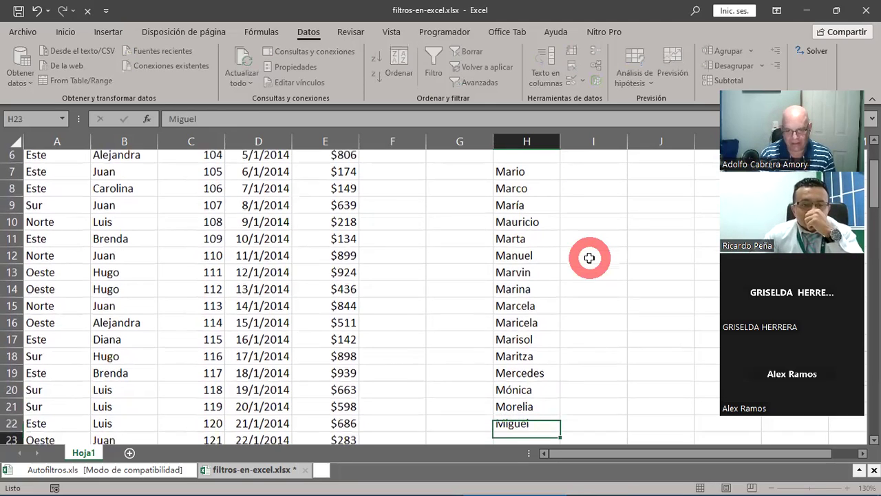
{"action": "key", "text": "Up"}
{"action": "key", "text": "Up"}
{"action": "key", "text": "Up"}
{"action": "key", "text": "Up"}
{"action": "key", "text": "Up"}
{"action": "key", "text": "Up"}
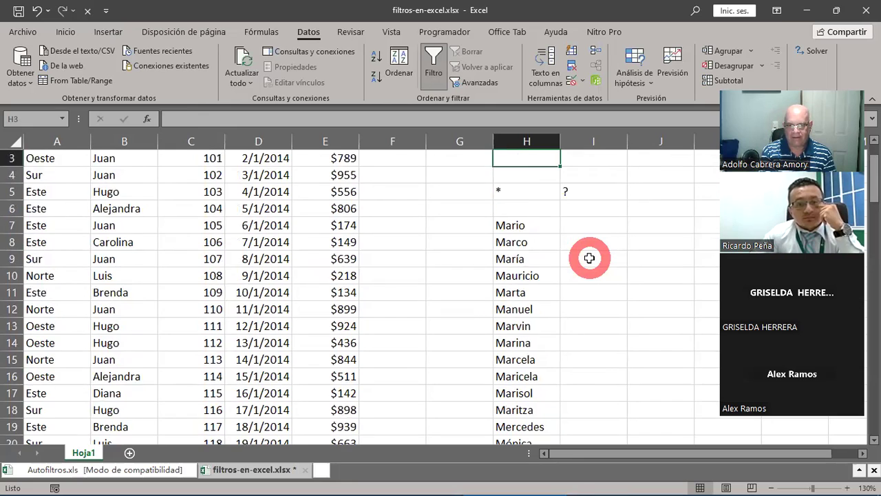
{"action": "key", "text": "Up"}
{"action": "key", "text": "Up"}
{"action": "key", "text": "Down"}
{"action": "key", "text": "Down"}
{"action": "key", "text": "Down"}
{"action": "key", "text": "Down"}
{"action": "key", "text": "Down"}
{"action": "key", "text": "Down"}
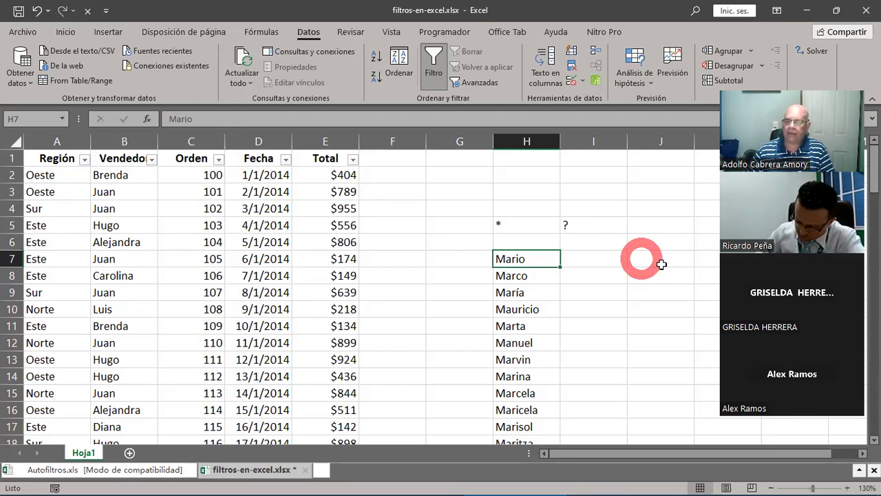
{"action": "left_click", "coordinate": [794, 419]}
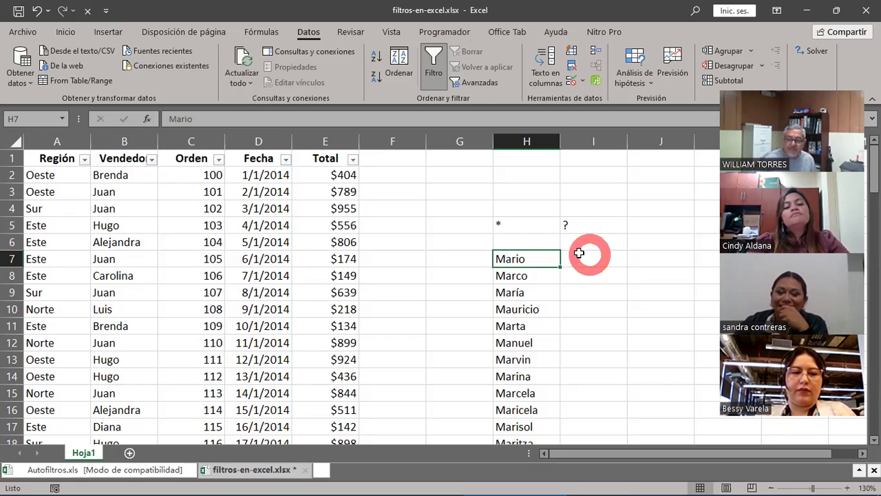
{"action": "key", "text": "Up"}
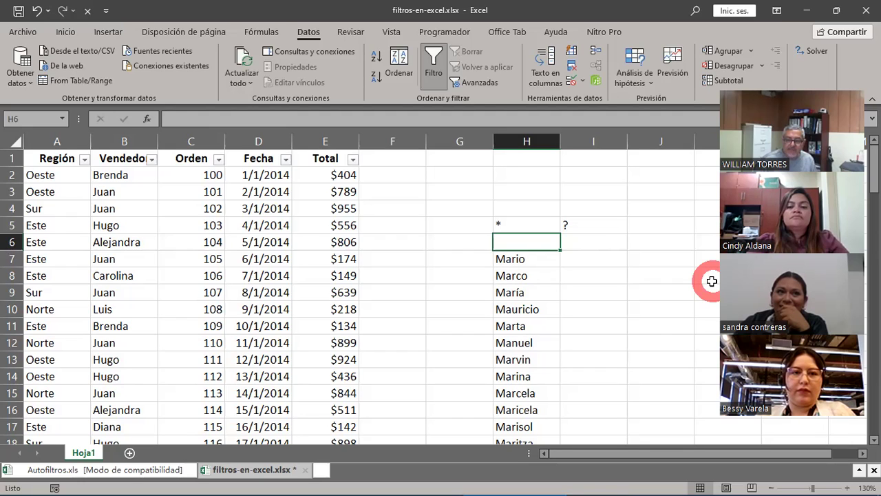
Enter the wildcard pattern Ma* in cell H6, directly above Mario
{"action": "type", "text": "M"}
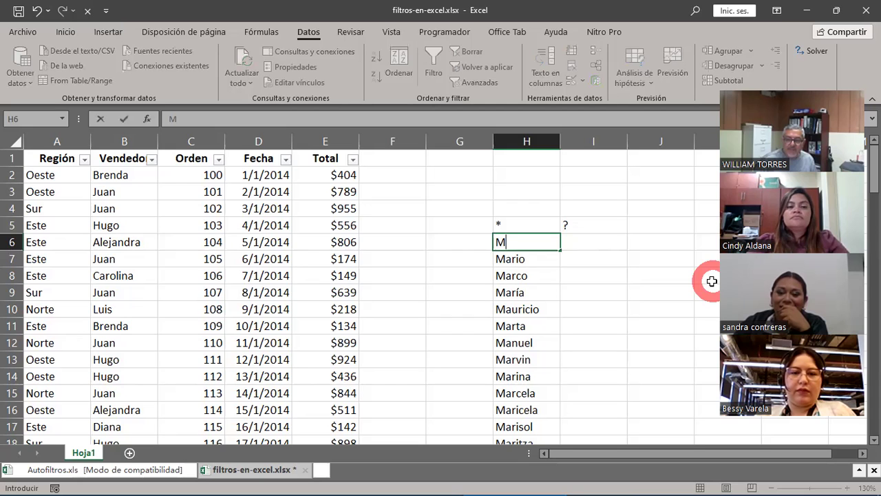
{"action": "type", "text": "*"}
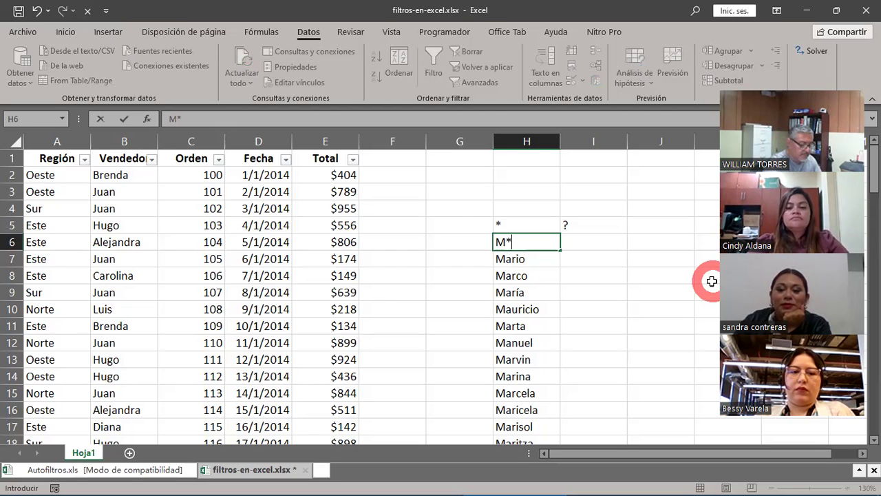
{"action": "scroll", "coordinate": [620, 306], "scroll_direction": "down", "scroll_amount": 3}
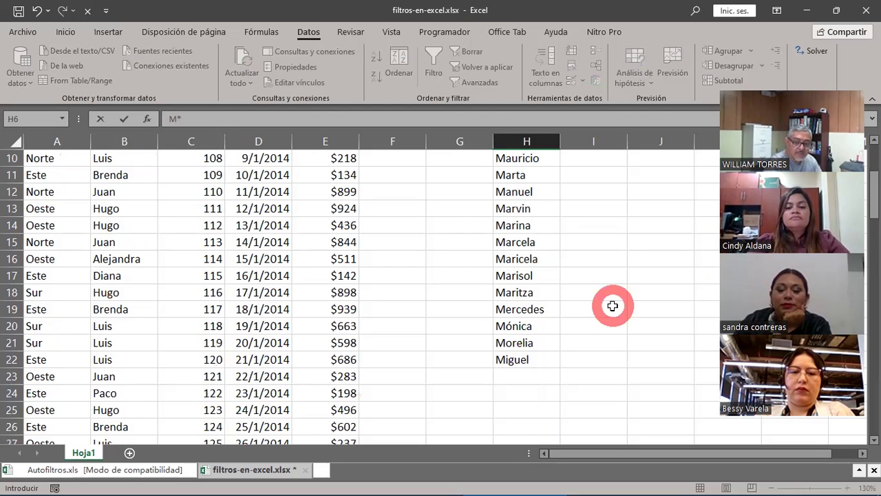
{"action": "scroll", "coordinate": [613, 305], "scroll_direction": "up", "scroll_amount": 3}
{"action": "type", "text": "a"}
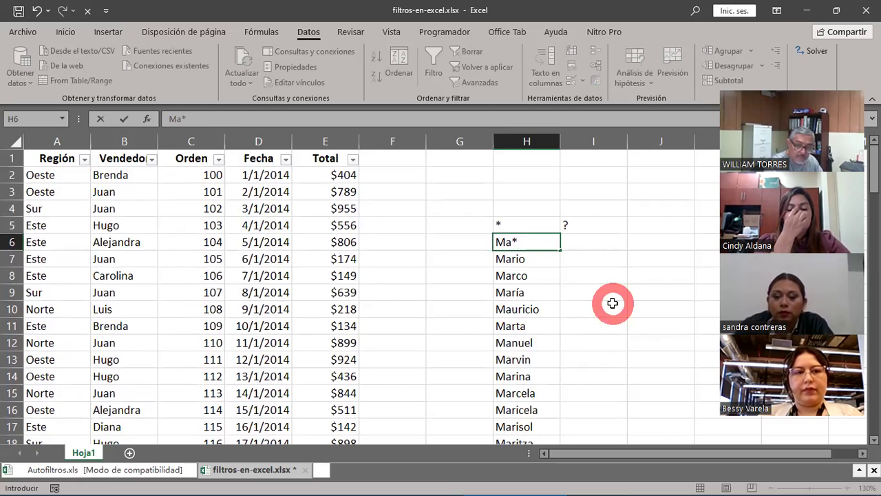
{"action": "key", "text": "Return"}
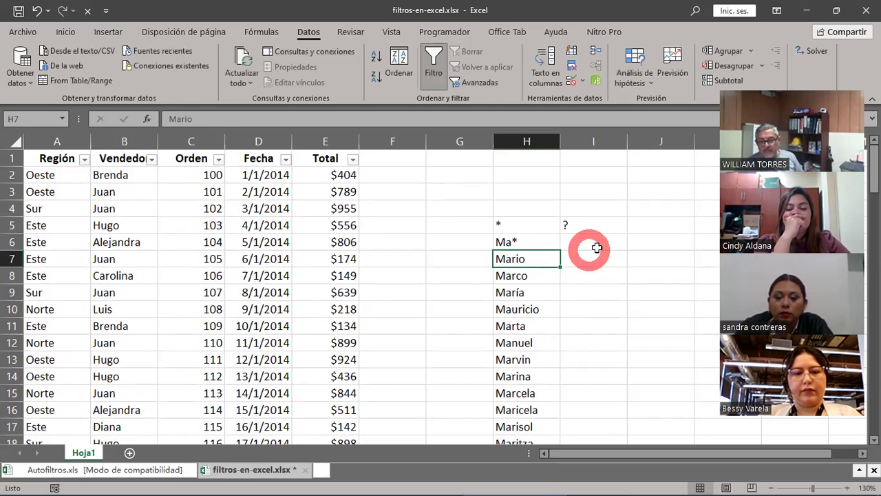
Select the names in H7:H18 that start with Ma, then return to cell H6
{"action": "scroll", "coordinate": [596, 248], "scroll_direction": "down", "scroll_amount": 1}
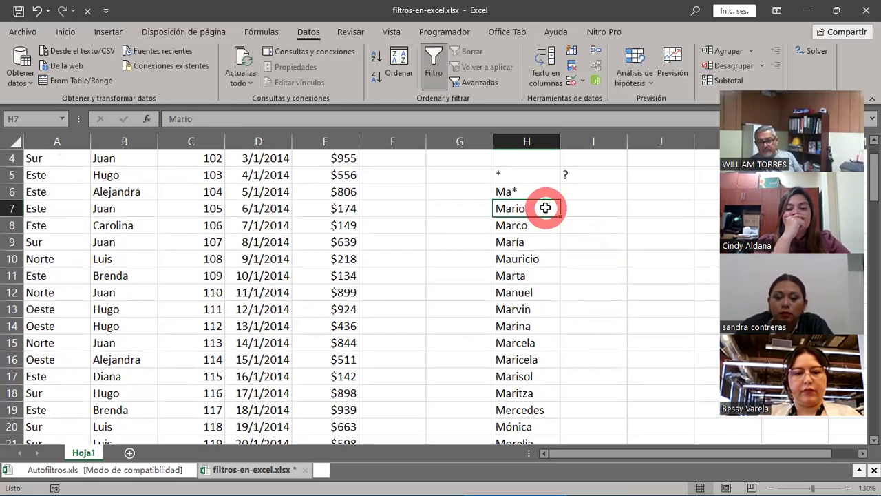
{"action": "mouse_move", "coordinate": [546, 208]}
{"action": "left_mouse_down"}
{"action": "mouse_move", "coordinate": [538, 401]}
{"action": "mouse_move", "coordinate": [546, 389]}
{"action": "left_mouse_up"}
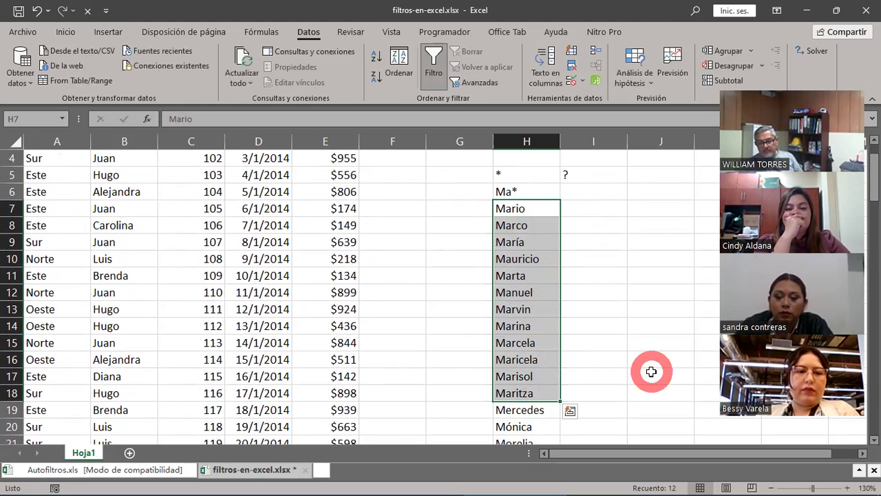
{"action": "scroll", "coordinate": [651, 372], "scroll_direction": "down", "scroll_amount": 2}
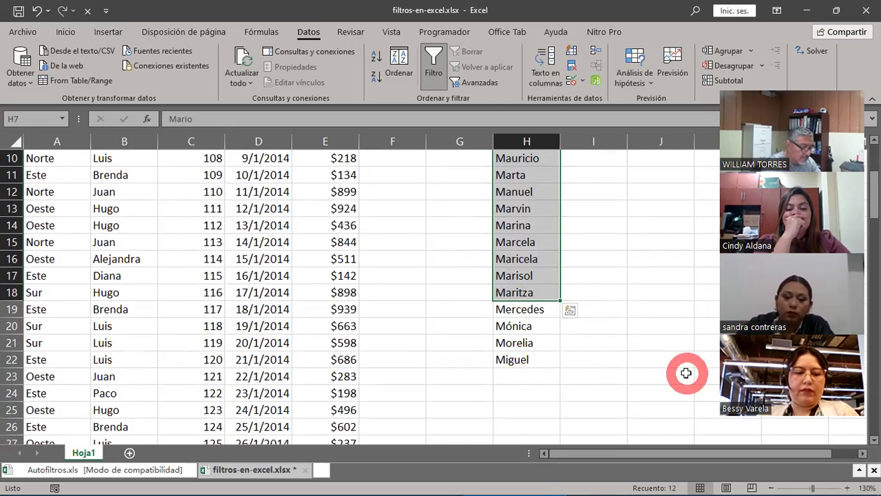
{"action": "scroll", "coordinate": [686, 373], "scroll_direction": "up", "scroll_amount": 3}
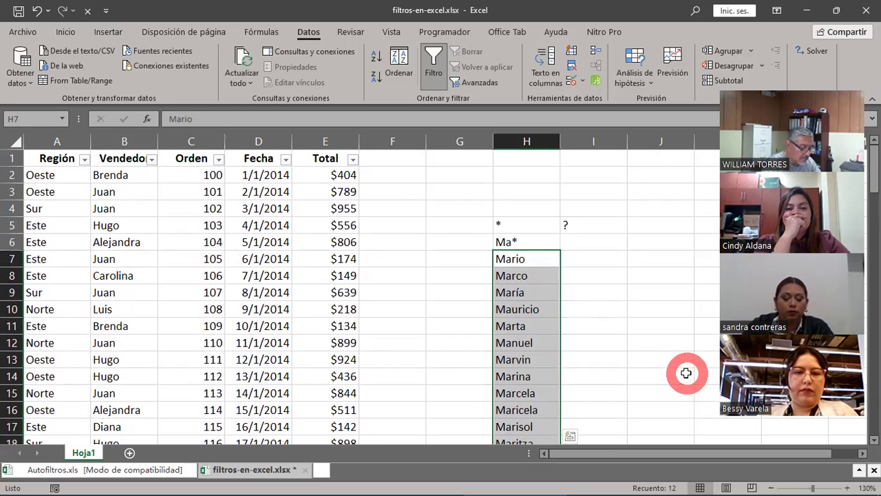
{"action": "left_click", "coordinate": [518, 242]}
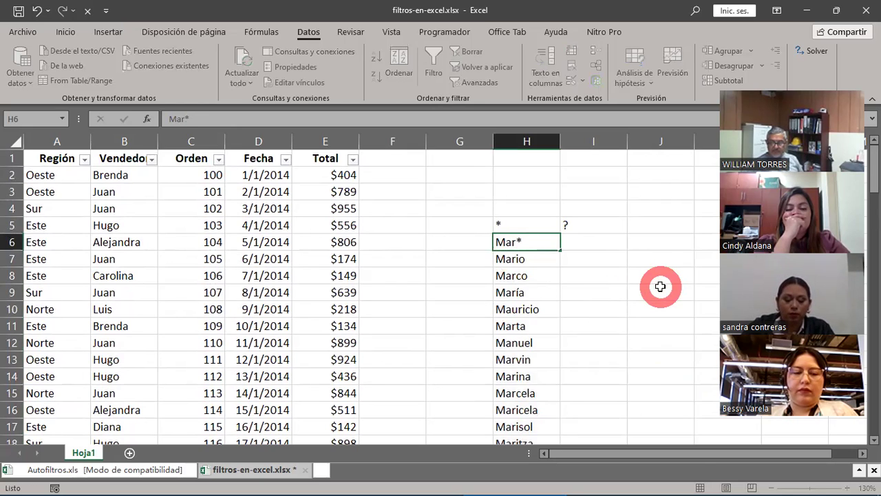
Commit Mar* in H6 and multi-select the Mar names: Mario, Marco, María, Marta, Marvin through Maritza
{"action": "key", "text": "Return"}
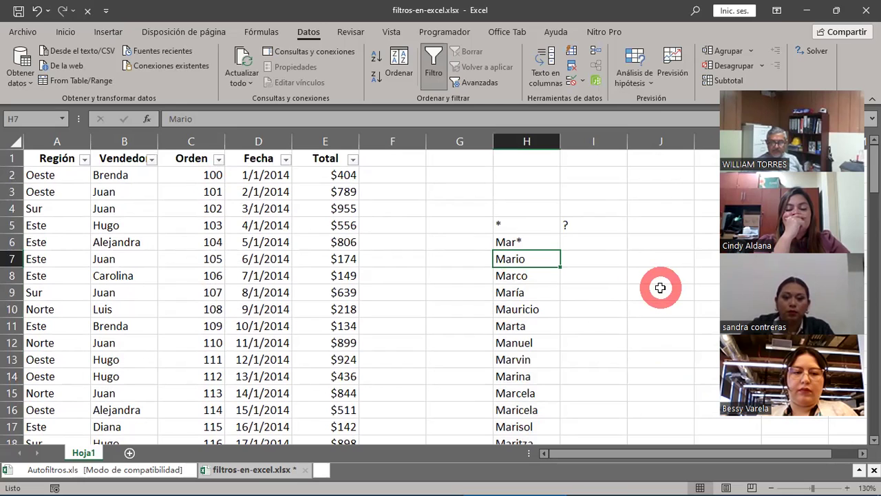
{"action": "scroll", "coordinate": [660, 288], "scroll_direction": "down", "scroll_amount": 1}
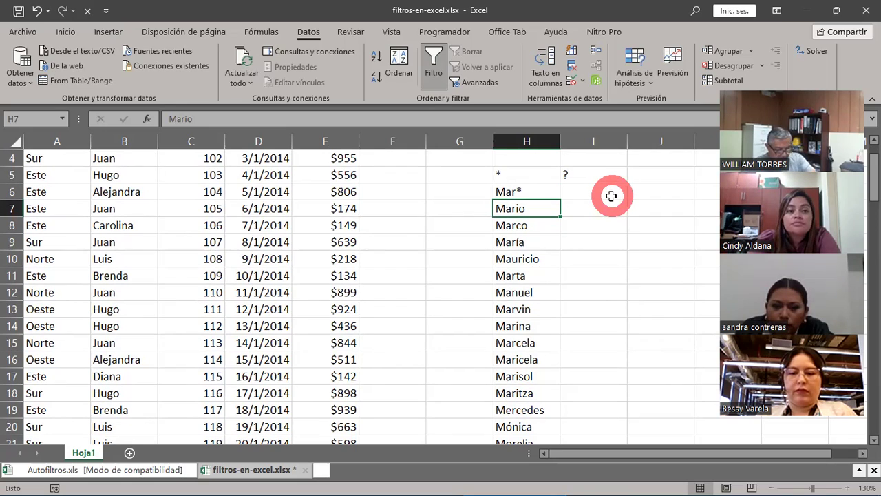
{"action": "left_click", "coordinate": [553, 227], "text": "ctrl"}
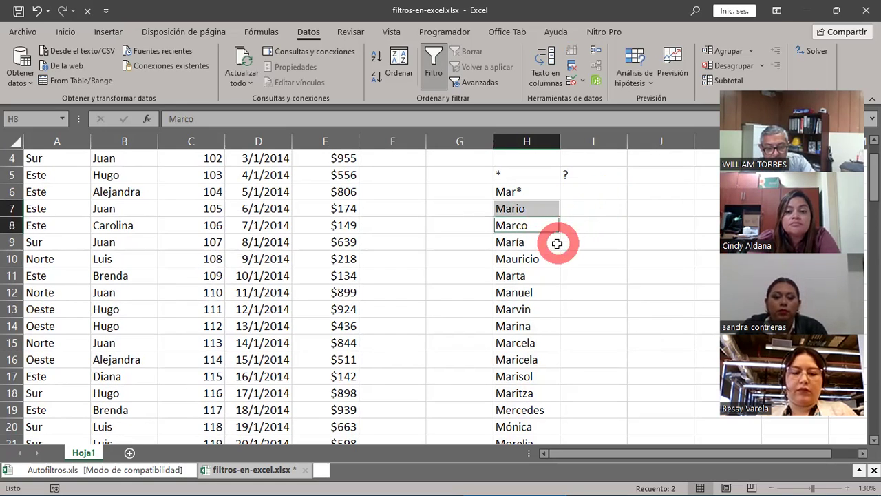
{"action": "left_click", "coordinate": [555, 243], "text": "ctrl"}
{"action": "left_click", "coordinate": [543, 278], "text": "ctrl"}
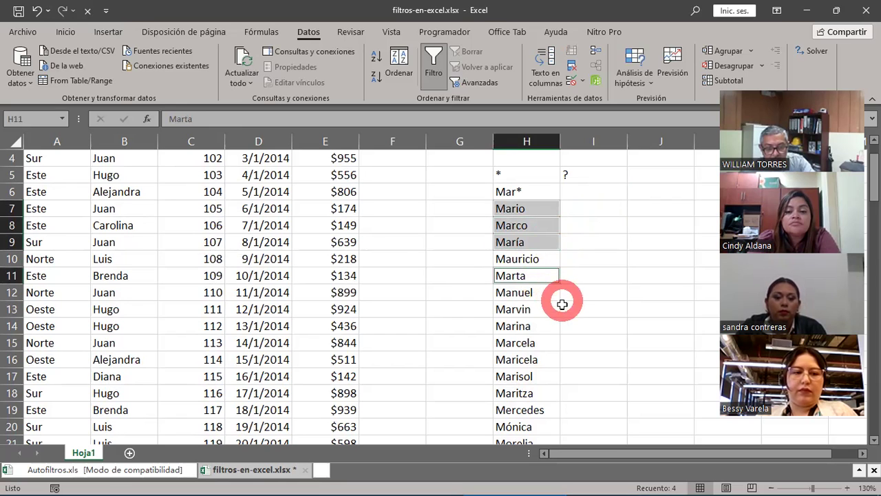
{"action": "left_click", "coordinate": [553, 308], "text": "ctrl"}
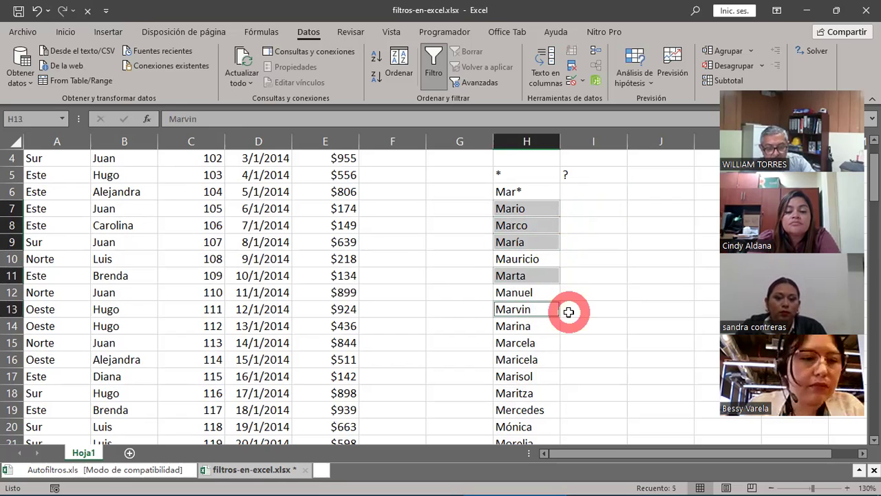
{"action": "left_click", "coordinate": [544, 328], "text": "ctrl"}
{"action": "left_click", "coordinate": [534, 345], "text": "ctrl"}
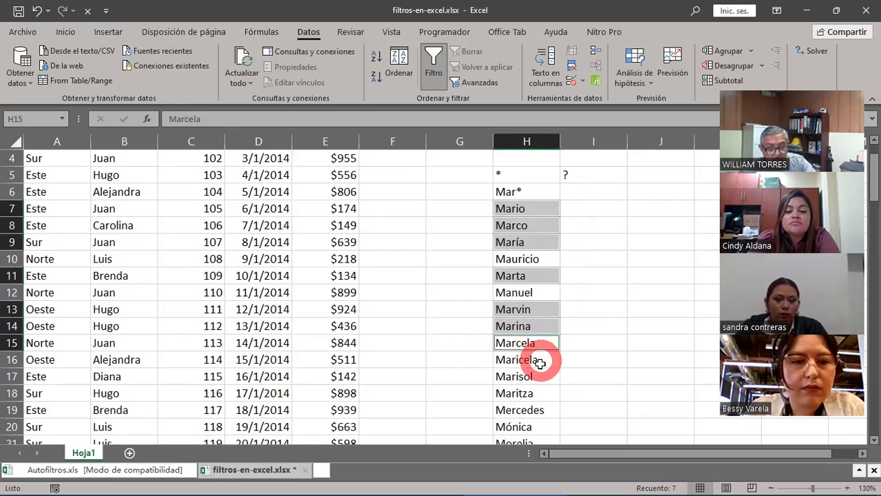
{"action": "left_click", "coordinate": [541, 363], "text": "ctrl"}
{"action": "left_click", "coordinate": [534, 380], "text": "ctrl"}
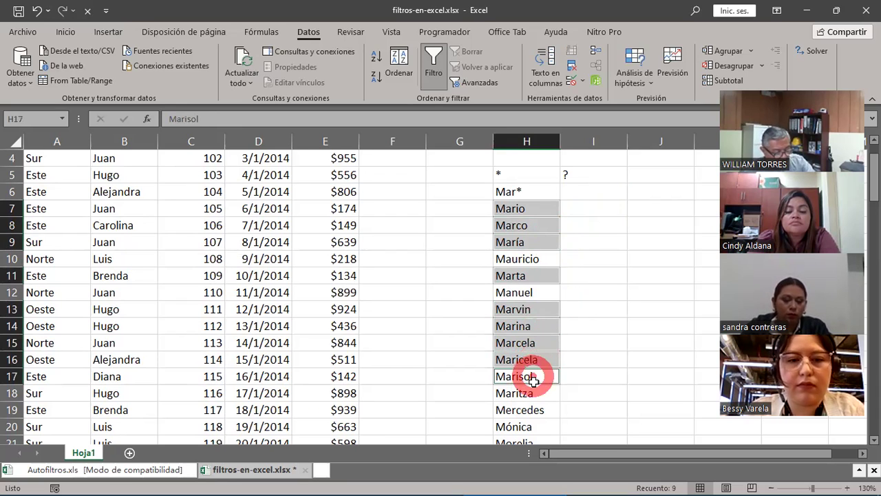
{"action": "left_click", "coordinate": [533, 395], "text": "ctrl"}
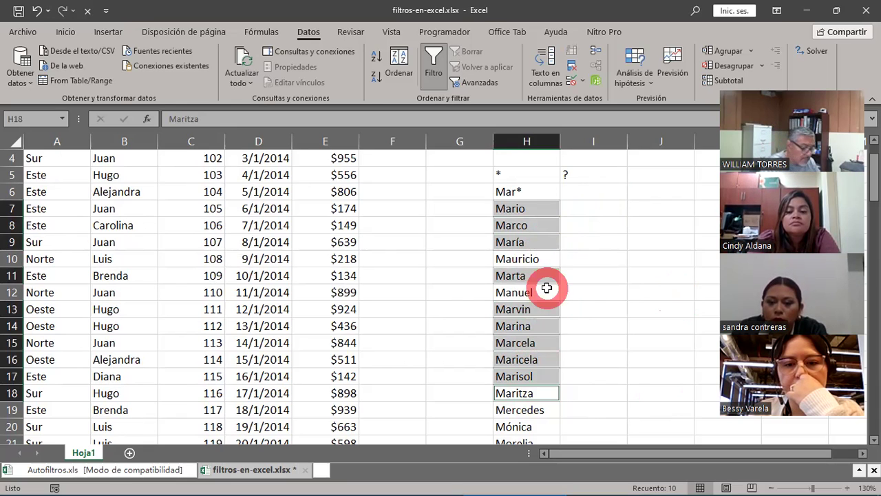
{"action": "scroll", "coordinate": [610, 317], "scroll_direction": "down", "scroll_amount": 1}
{"action": "scroll", "coordinate": [558, 305], "scroll_direction": "down", "scroll_amount": 1}
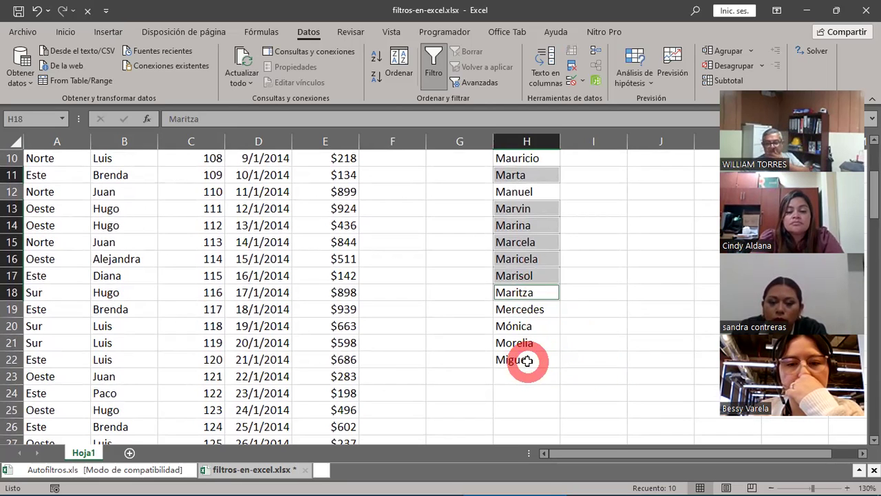
{"action": "scroll", "coordinate": [566, 345], "scroll_direction": "up", "scroll_amount": 3}
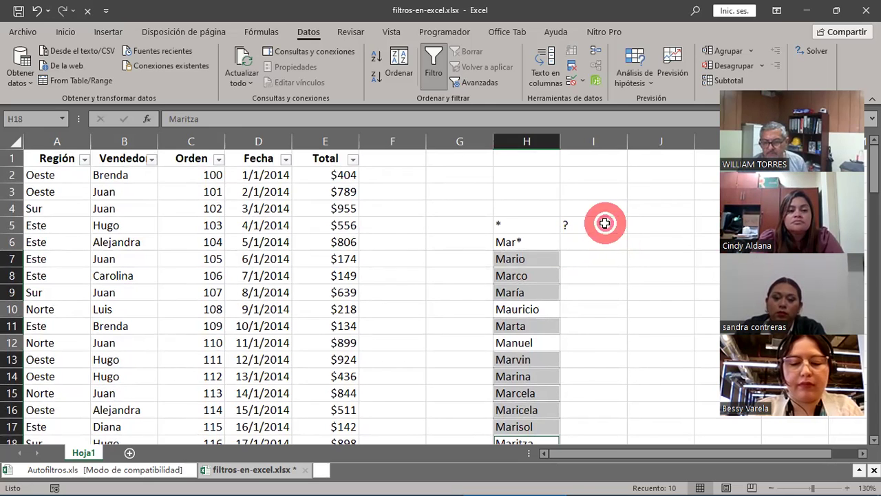
{"action": "left_click", "coordinate": [605, 223]}
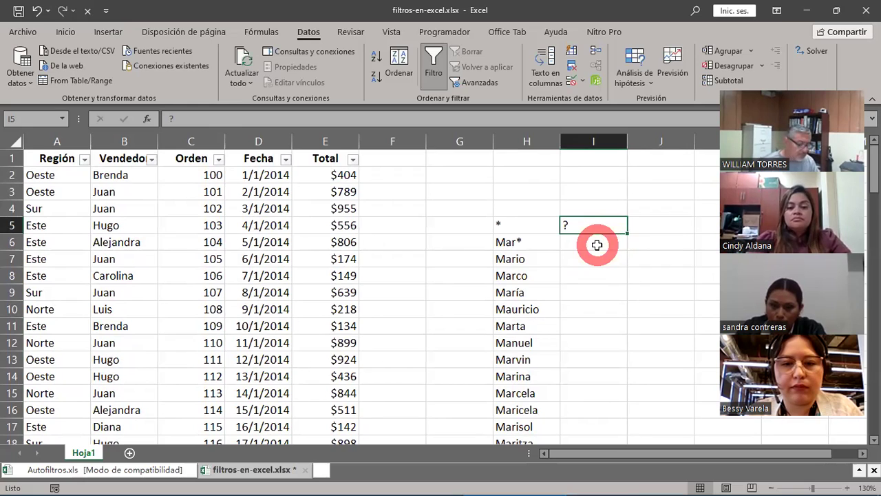
{"action": "left_click", "coordinate": [597, 244]}
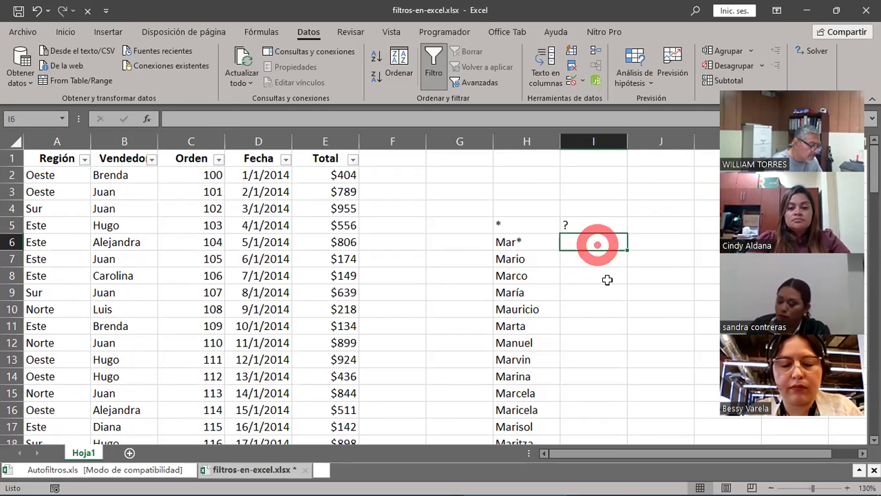
{"action": "type", "text": "M"}
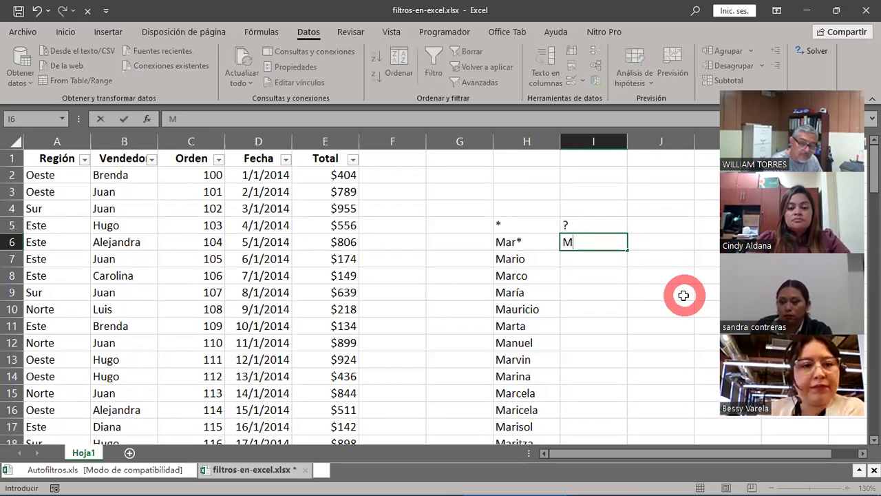
{"action": "type", "text": "?"}
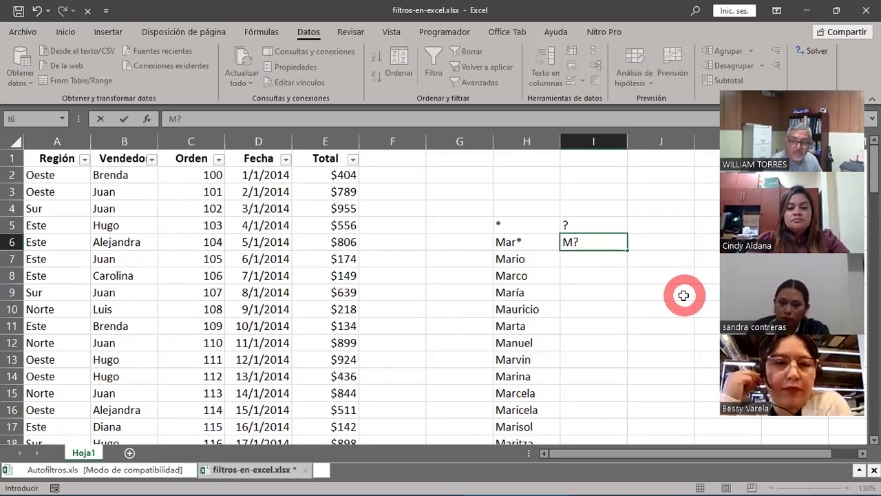
{"action": "key", "text": "Return"}
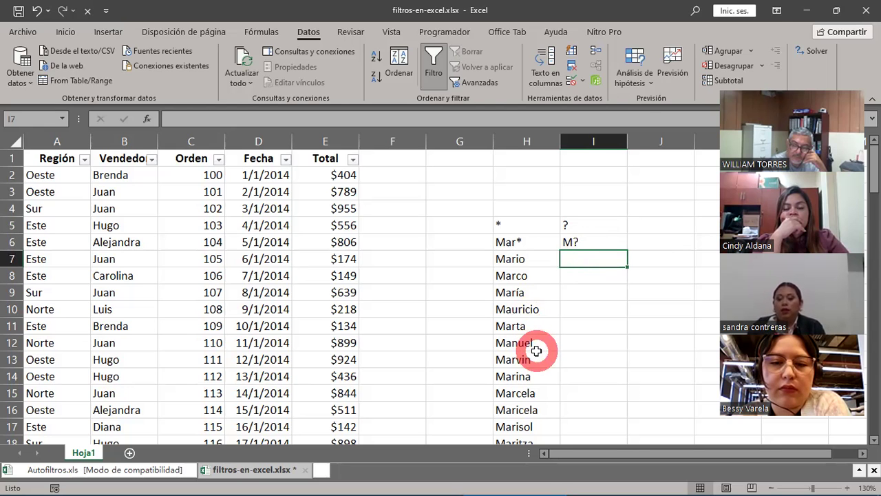
{"action": "scroll", "coordinate": [537, 352], "scroll_direction": "down", "scroll_amount": 2}
{"action": "scroll", "coordinate": [537, 351], "scroll_direction": "down", "scroll_amount": 1}
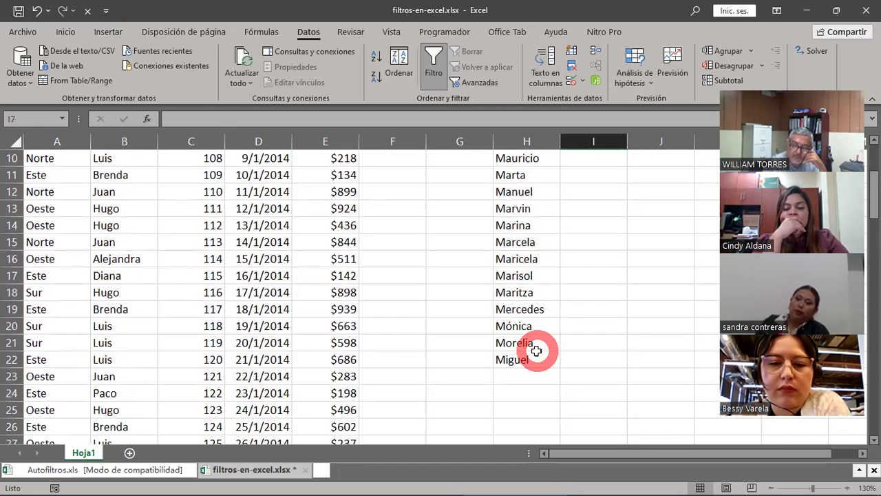
{"action": "scroll", "coordinate": [537, 351], "scroll_direction": "up", "scroll_amount": 2}
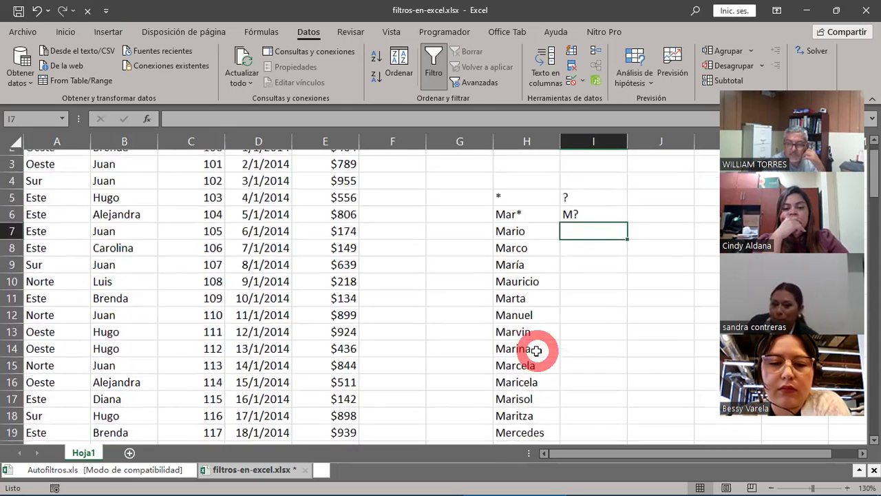
{"action": "scroll", "coordinate": [536, 351], "scroll_direction": "up", "scroll_amount": 1}
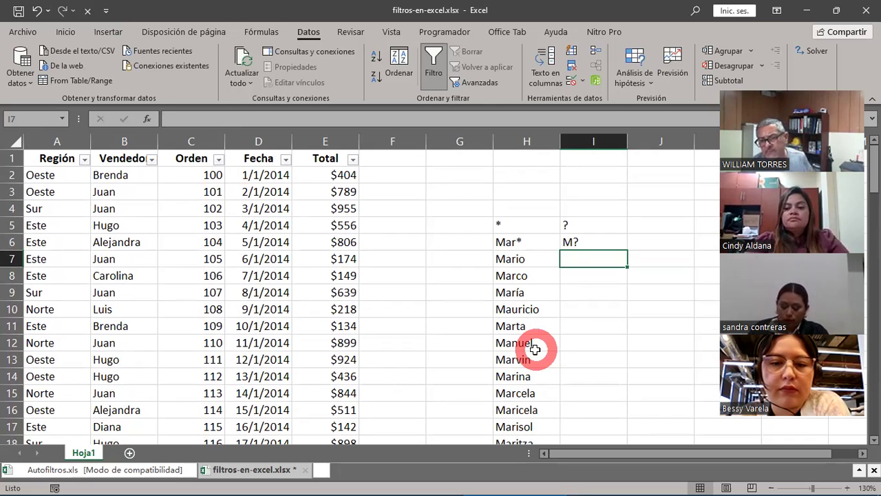
{"action": "left_click", "coordinate": [591, 239]}
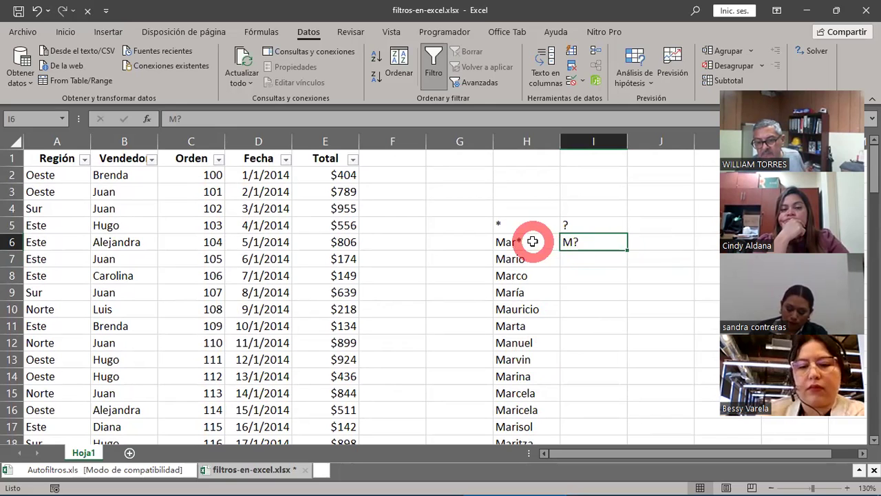
{"action": "mouse_move", "coordinate": [535, 259]}
{"action": "left_mouse_down"}
{"action": "mouse_move", "coordinate": [515, 376]}
{"action": "mouse_move", "coordinate": [525, 392]}
{"action": "mouse_move", "coordinate": [528, 384]}
{"action": "left_mouse_up"}
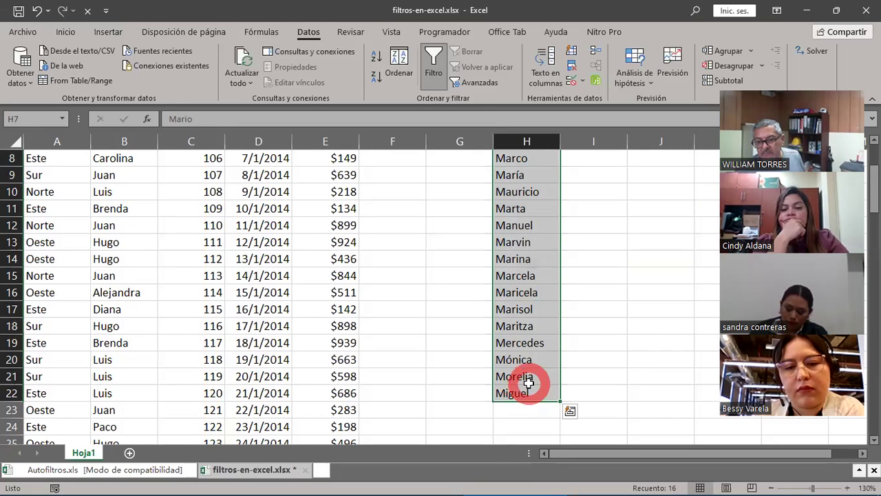
{"action": "scroll", "coordinate": [636, 346], "scroll_direction": "up", "scroll_amount": 2}
{"action": "scroll", "coordinate": [635, 345], "scroll_direction": "up", "scroll_amount": 1}
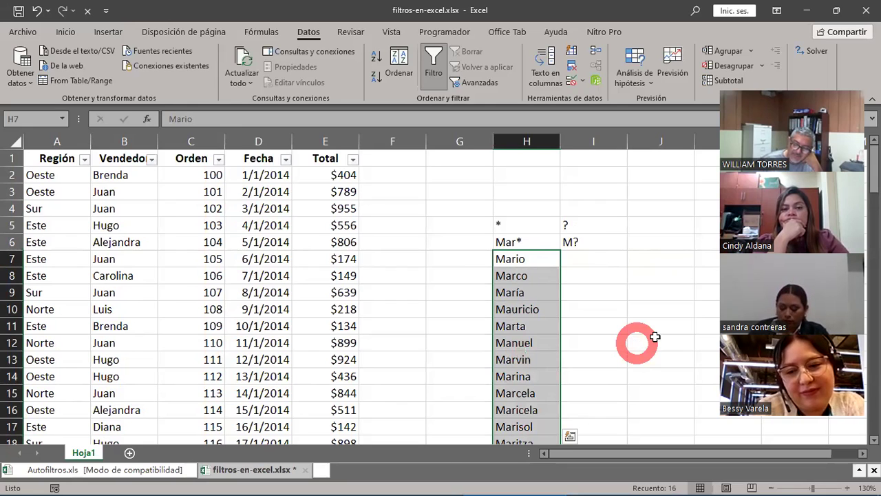
Add a question mark to cell I6, making the pattern M??
{"action": "left_click", "coordinate": [587, 239]}
{"action": "double_click", "coordinate": [612, 250]}
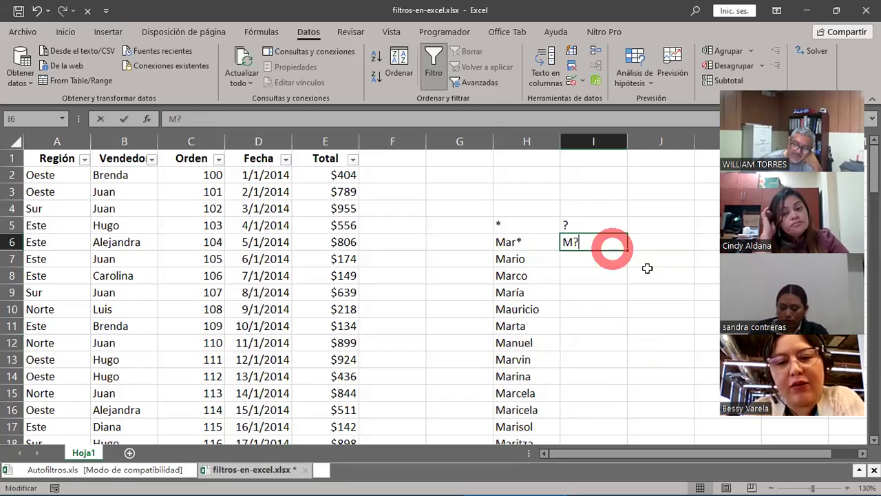
{"action": "type", "text": "?"}
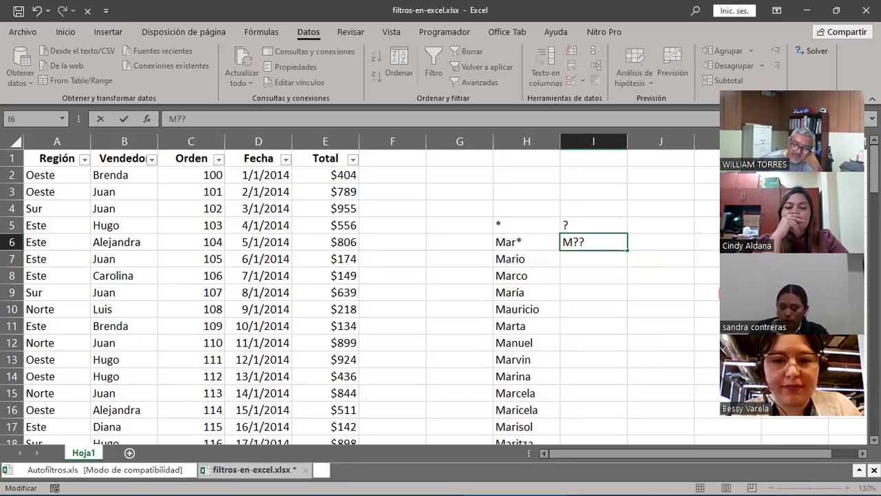
{"action": "key", "text": "Return"}
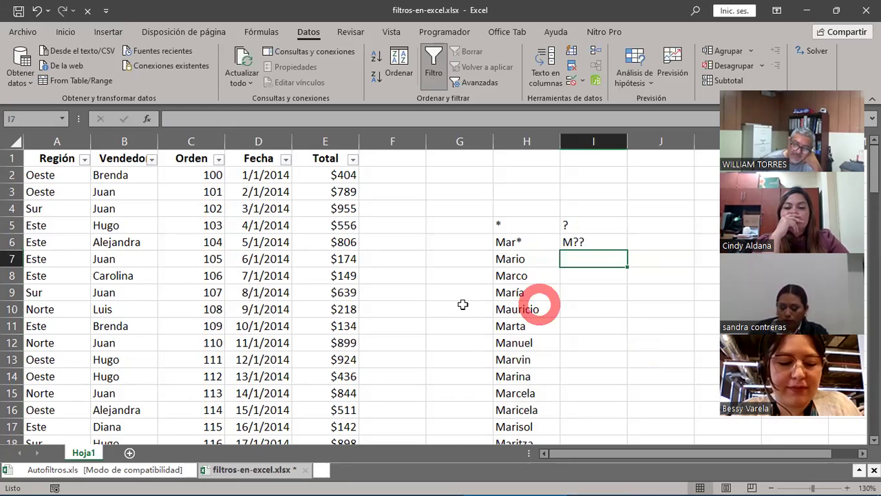
{"action": "scroll", "coordinate": [527, 300], "scroll_direction": "down", "scroll_amount": 1}
{"action": "scroll", "coordinate": [525, 297], "scroll_direction": "down", "scroll_amount": 2}
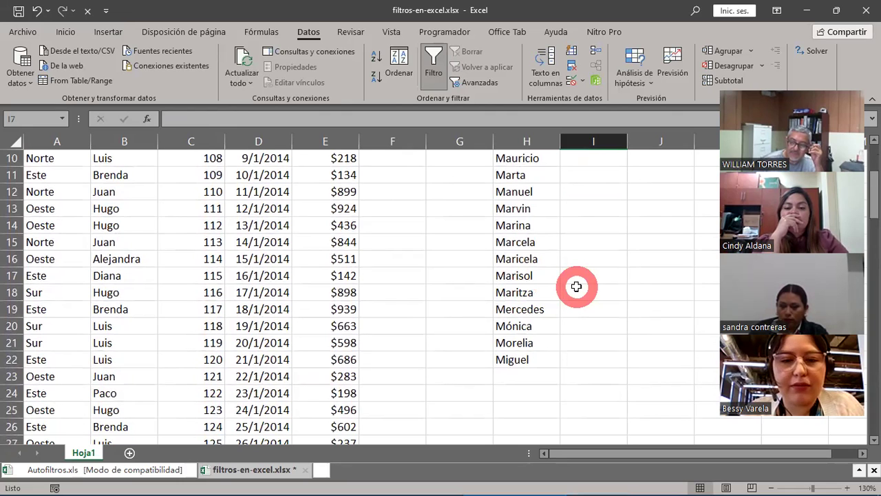
{"action": "scroll", "coordinate": [576, 286], "scroll_direction": "up", "scroll_amount": 1}
{"action": "scroll", "coordinate": [577, 286], "scroll_direction": "up", "scroll_amount": 1}
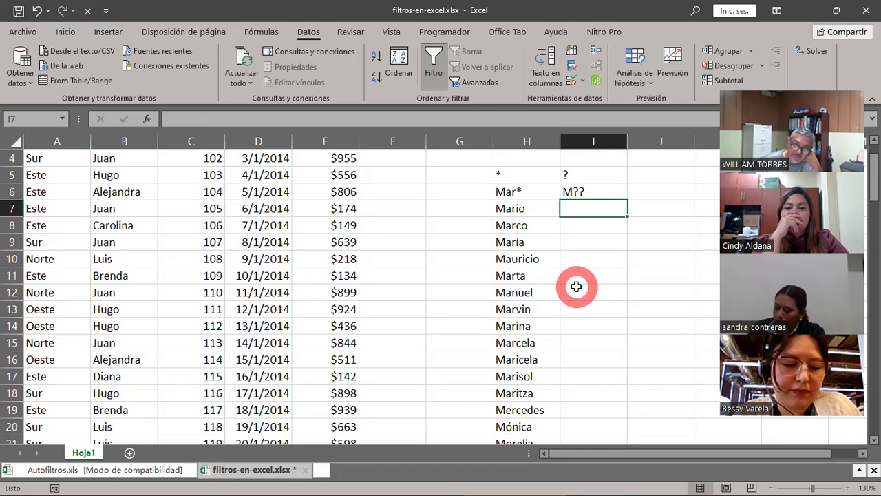
Add another question mark so cell I6 reads M???
{"action": "double_click", "coordinate": [586, 191]}
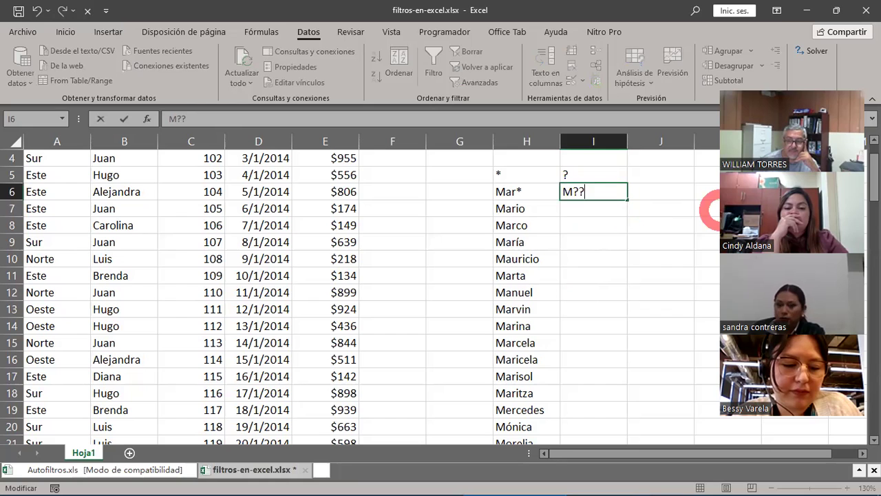
{"action": "type", "text": "?"}
{"action": "key", "text": "Return"}
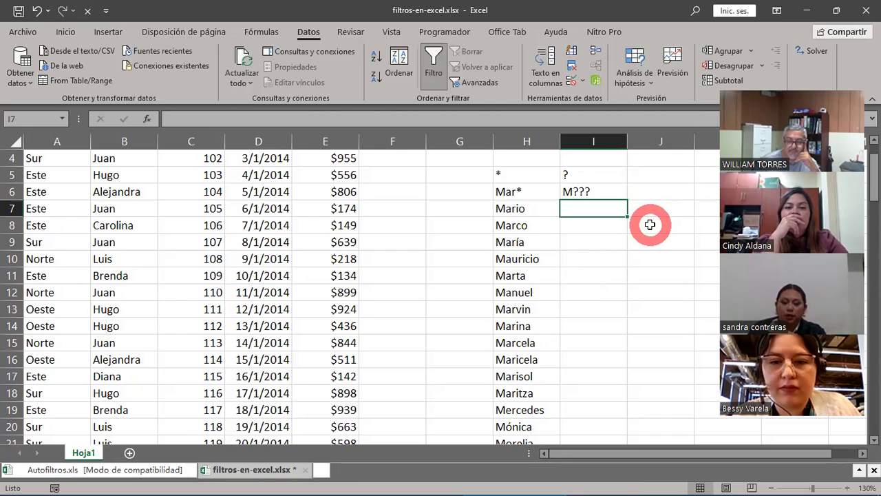
{"action": "scroll", "coordinate": [650, 225], "scroll_direction": "down", "scroll_amount": 2}
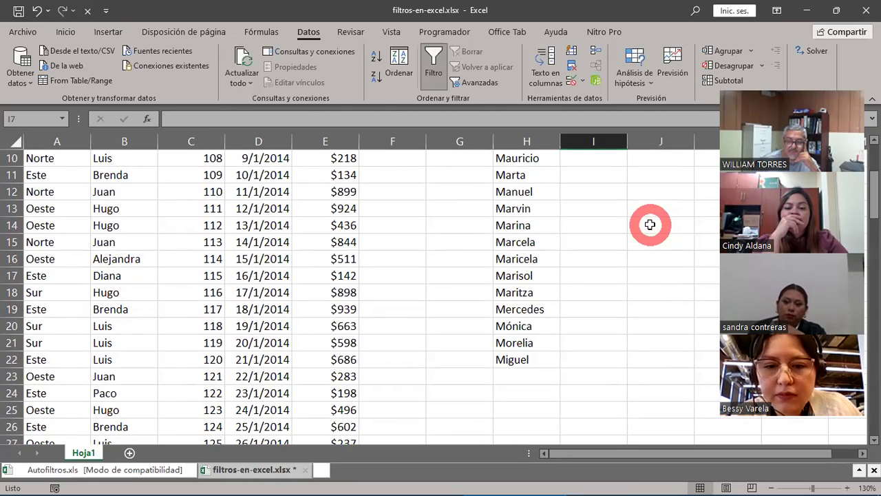
{"action": "scroll", "coordinate": [650, 225], "scroll_direction": "up", "scroll_amount": 3}
{"action": "scroll", "coordinate": [650, 224], "scroll_direction": "up", "scroll_amount": 1}
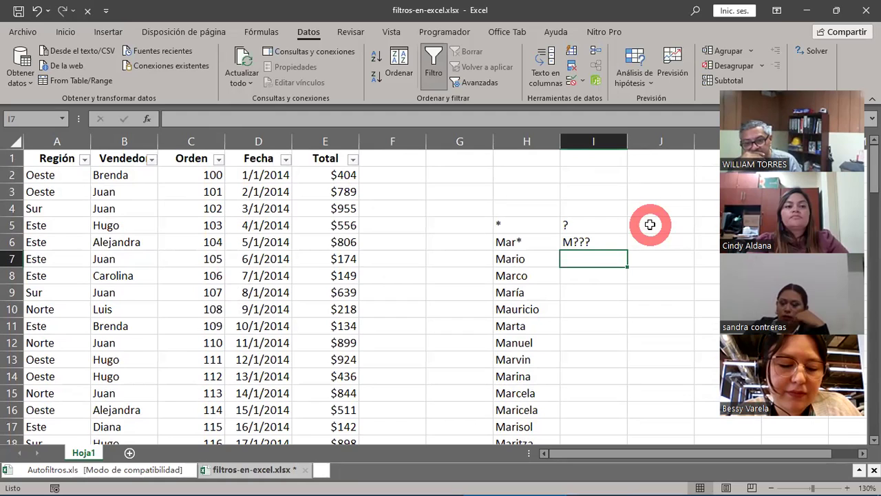
Change the I6 pattern to M???? and review the names starting from Mario
{"action": "double_click", "coordinate": [599, 241]}
{"action": "type", "text": "?"}
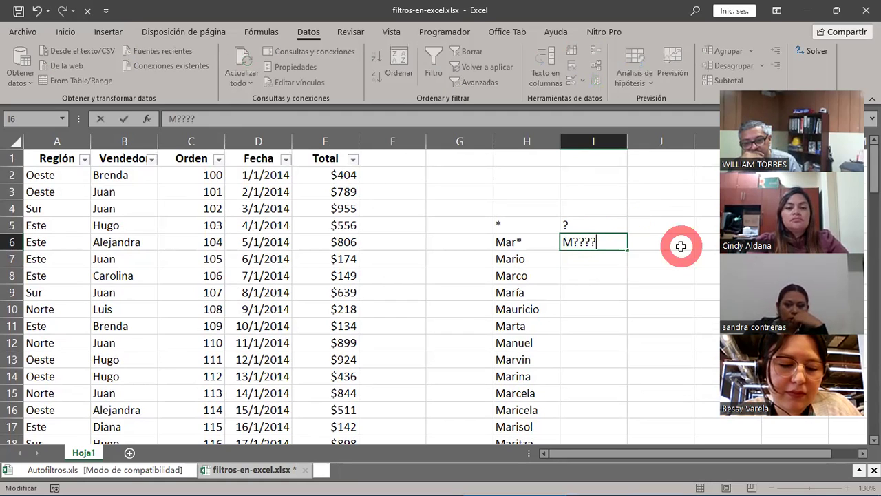
{"action": "key", "text": "Return"}
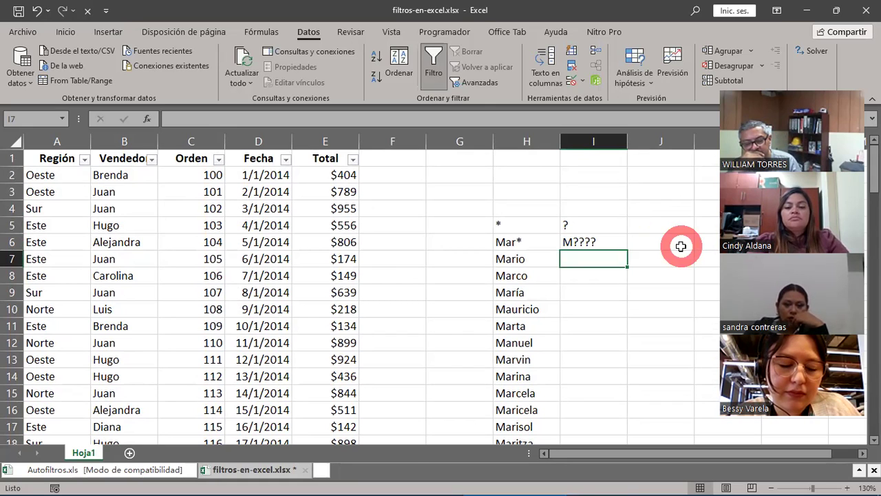
{"action": "left_click", "coordinate": [542, 257]}
{"action": "scroll", "coordinate": [640, 282], "scroll_direction": "down", "scroll_amount": 1}
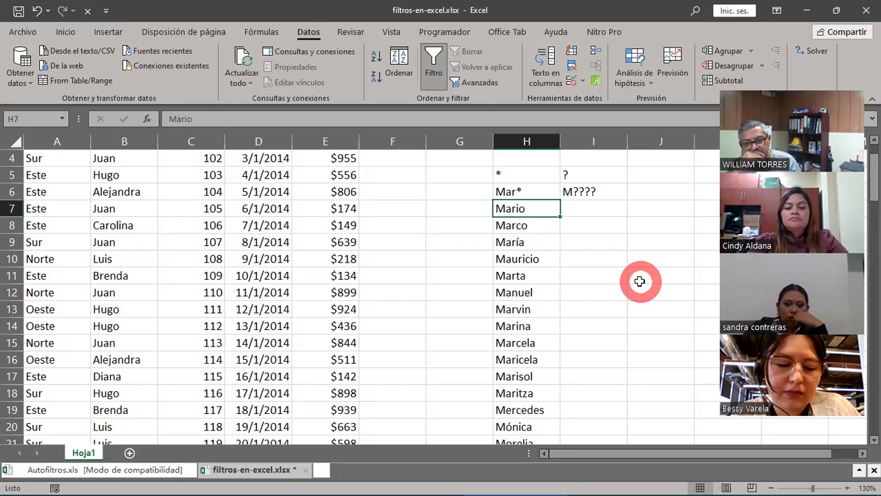
{"action": "scroll", "coordinate": [640, 282], "scroll_direction": "down", "scroll_amount": 1}
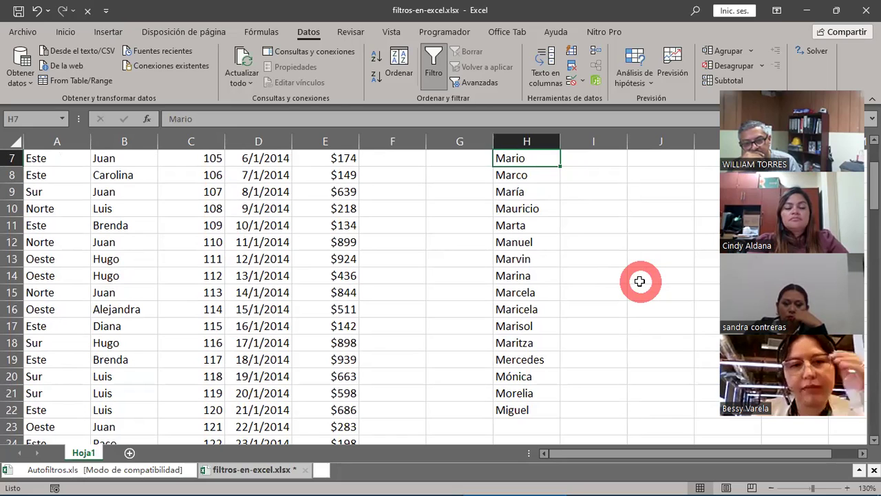
{"action": "scroll", "coordinate": [640, 281], "scroll_direction": "up", "scroll_amount": 2}
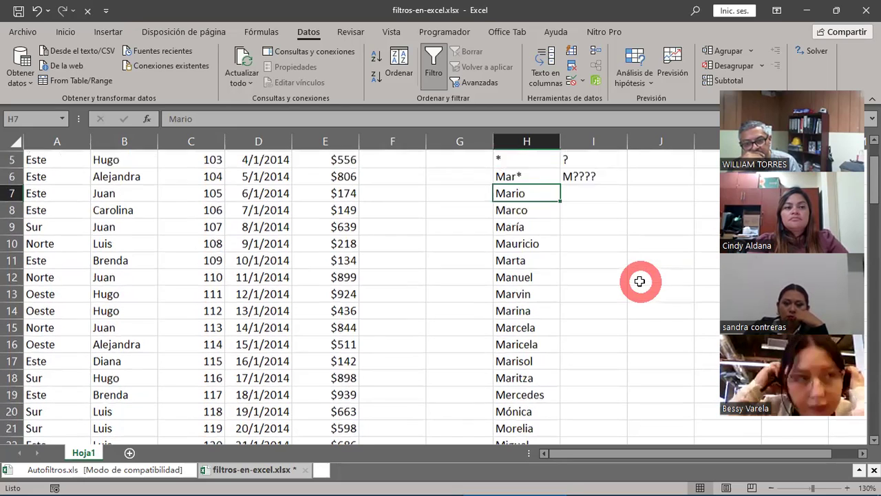
Select the wildcard cells H5:I5, then move to cell A2 in the sales table
{"action": "left_click_drag", "start_coordinate": [515, 226], "coordinate": [571, 226]}
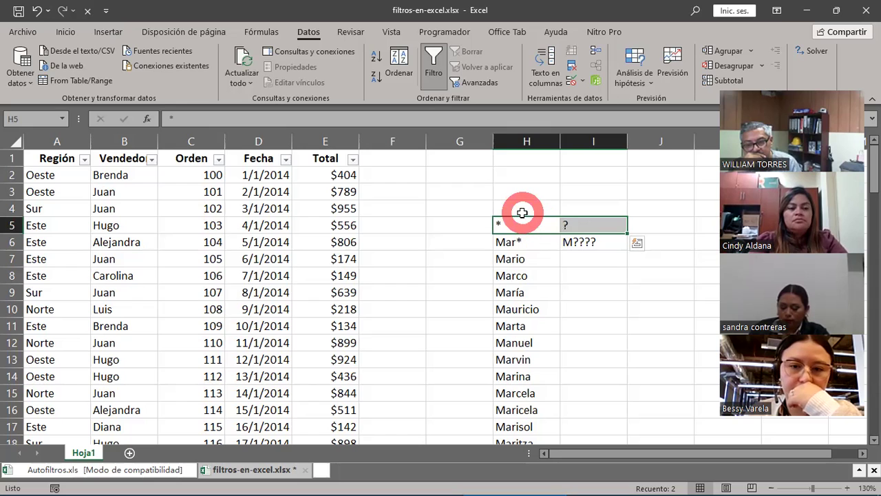
{"action": "key", "text": "Escape"}
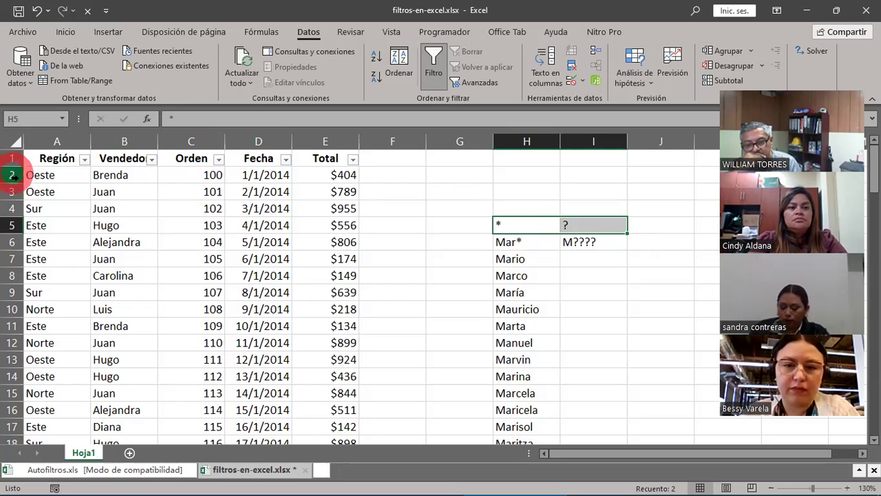
{"action": "left_click", "coordinate": [46, 175]}
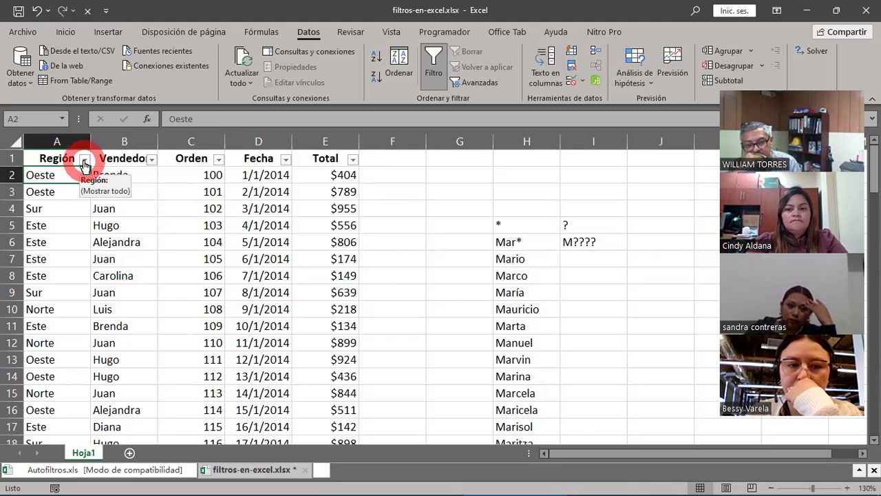
Open the Región AutoFilter and search its values for 'Este'
{"action": "left_click", "coordinate": [84, 160]}
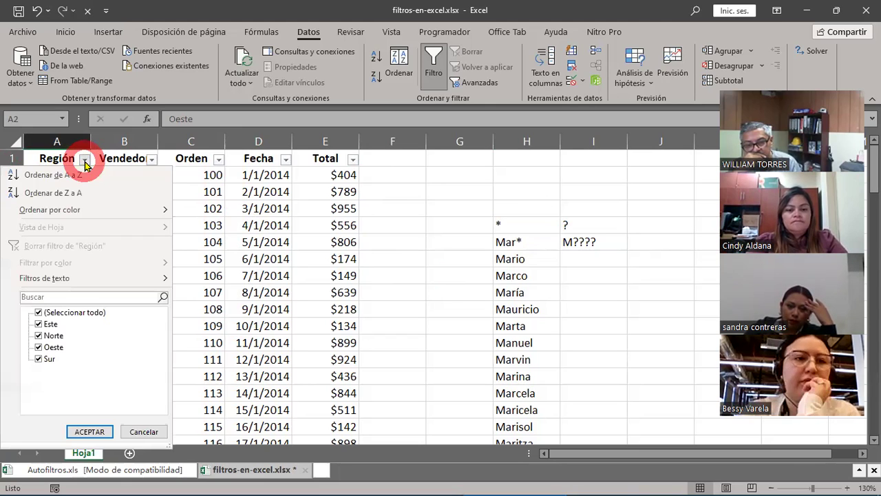
{"action": "left_click", "coordinate": [63, 297]}
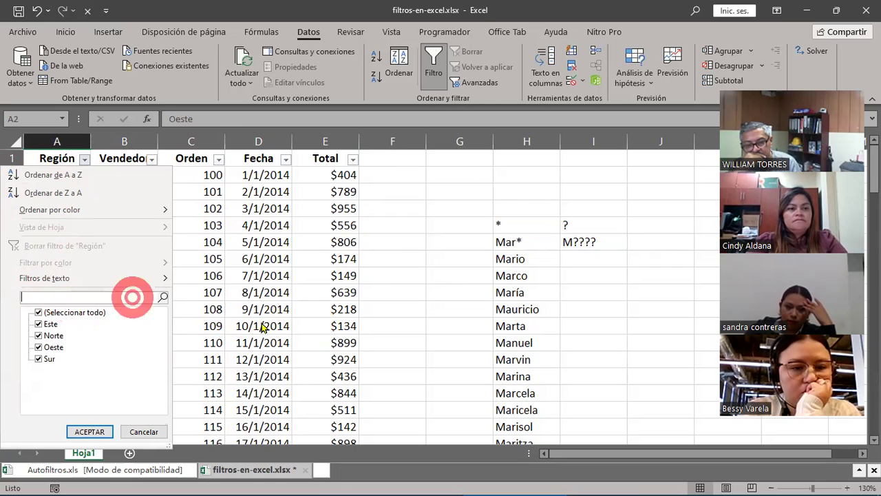
{"action": "type", "text": "Este*"}
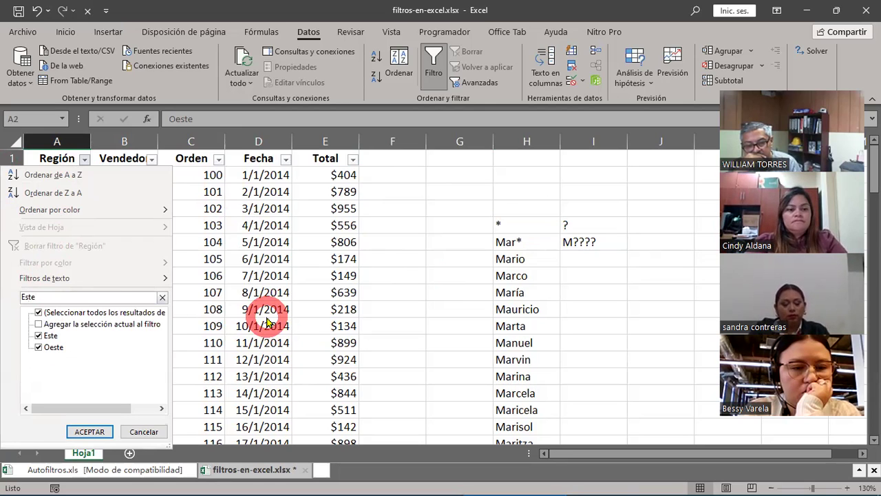
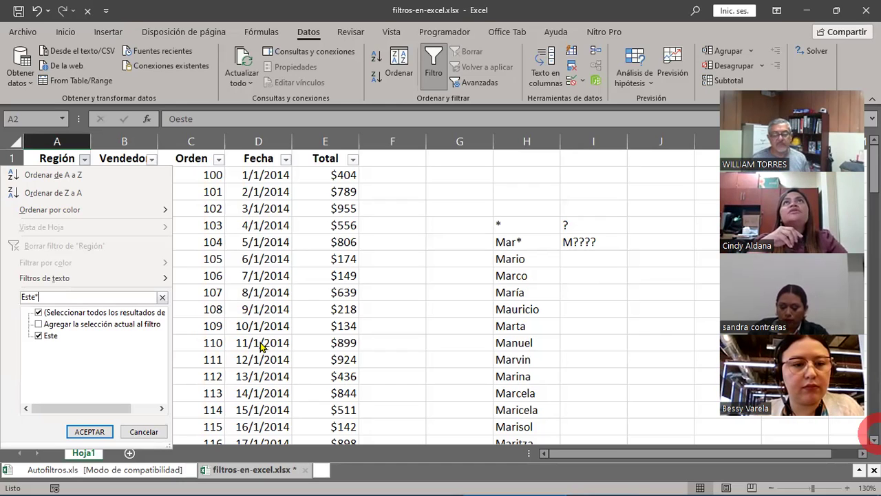
Dismiss the Región filter without applying the Este* search, leaving all rows visible
{"action": "left_click", "coordinate": [207, 264]}
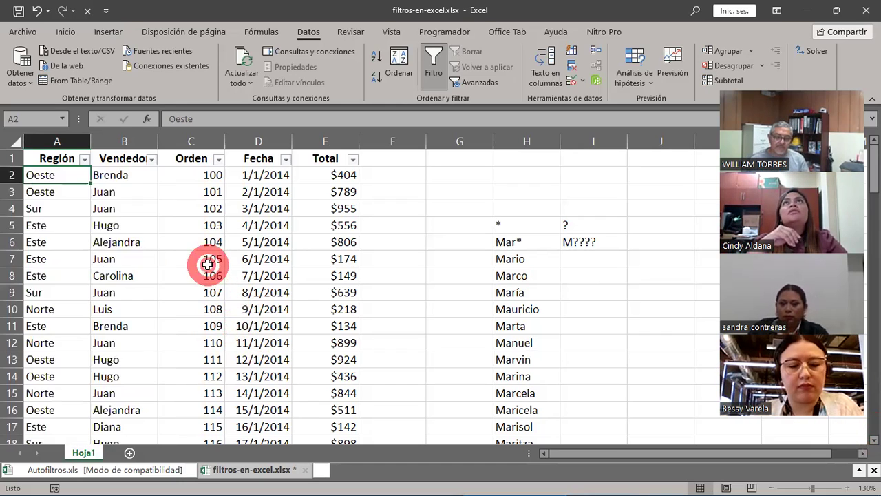
{"action": "left_click", "coordinate": [208, 265]}
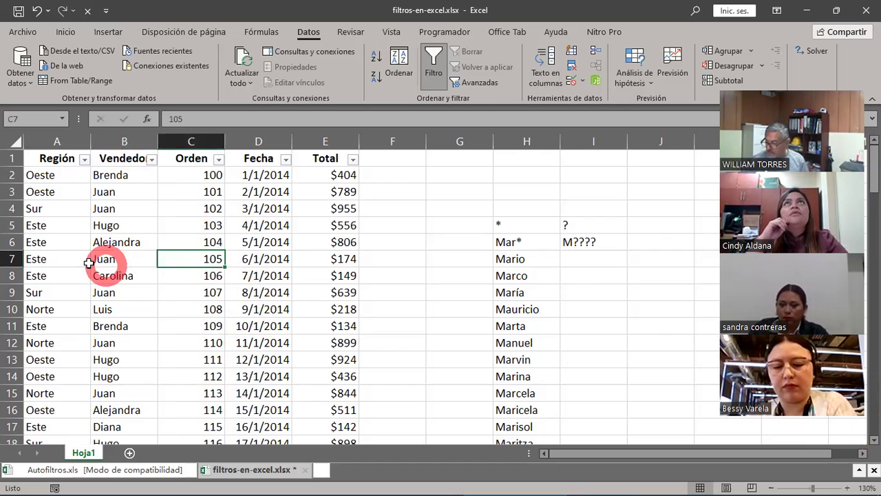
{"action": "left_click", "coordinate": [34, 242]}
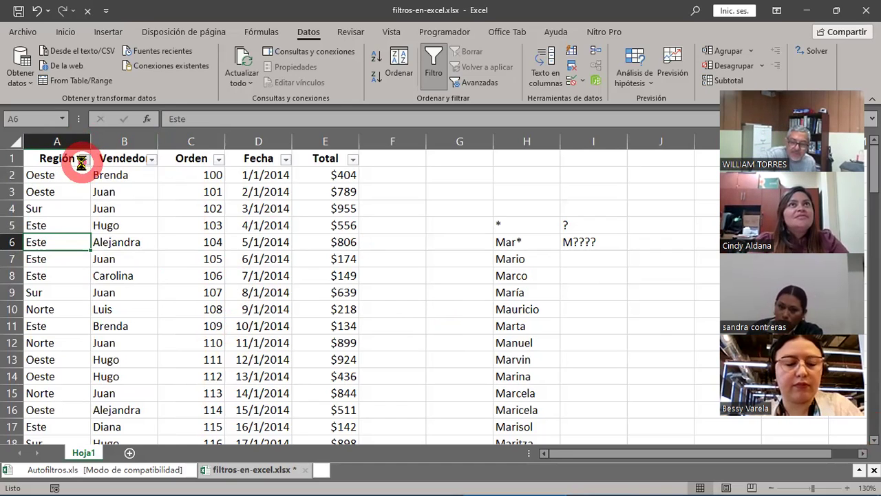
Reopen the Región filter to view its text filter choices, then close it unfiltered
{"action": "left_click", "coordinate": [84, 164]}
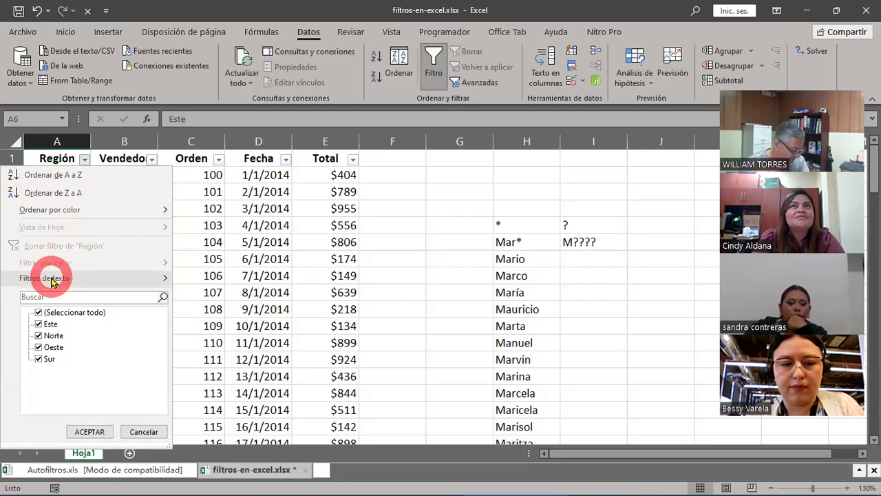
{"action": "mouse_move", "coordinate": [51, 278]}
{"action": "left_click_drag", "start_coordinate": [51, 279], "coordinate": [84, 283]}
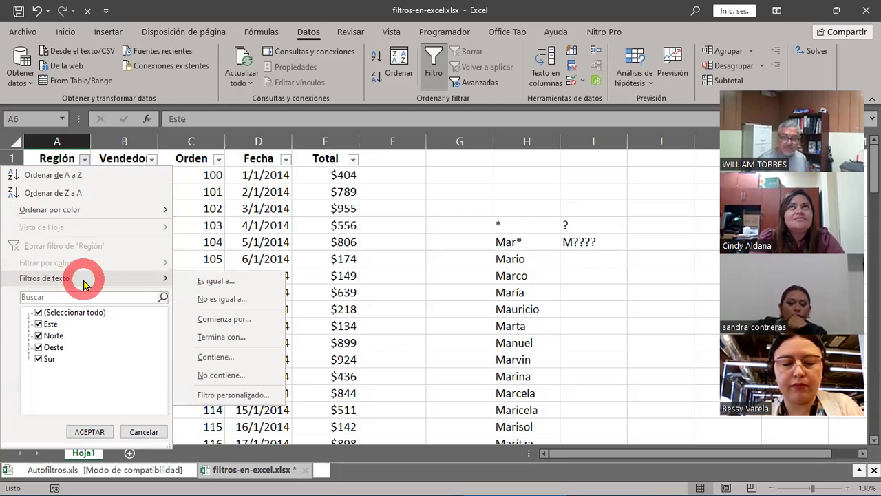
{"action": "left_click_drag", "start_coordinate": [84, 283], "coordinate": [217, 222]}
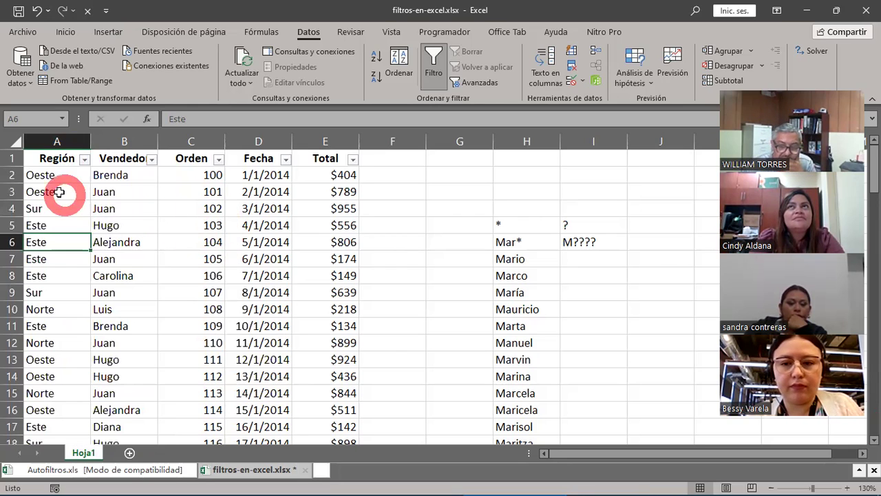
{"action": "left_click_drag", "start_coordinate": [49, 174], "coordinate": [54, 379]}
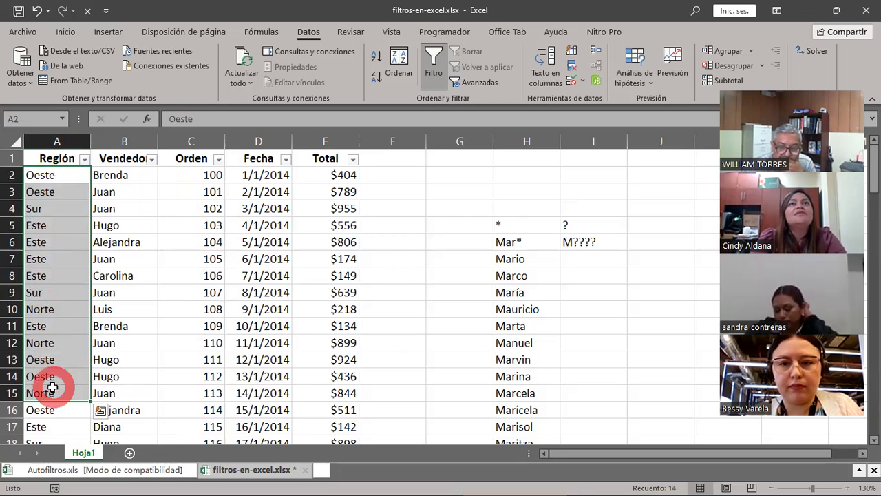
{"action": "left_click", "coordinate": [55, 275]}
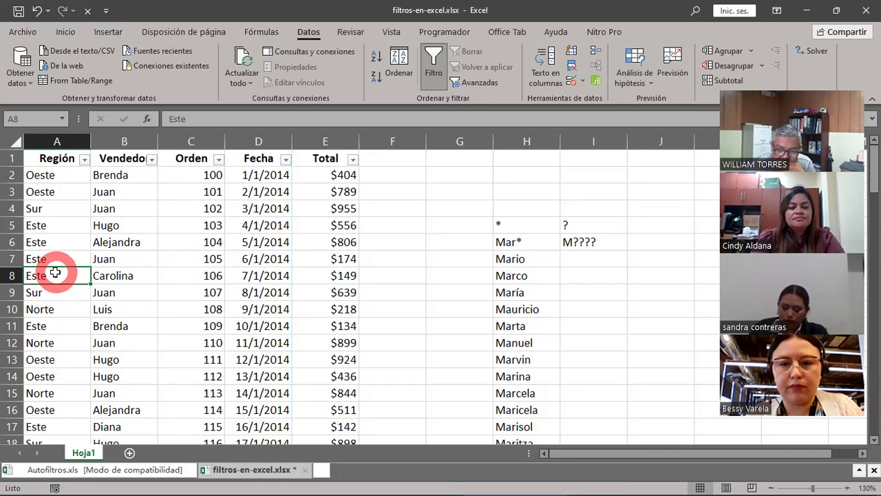
{"action": "left_click", "coordinate": [84, 159]}
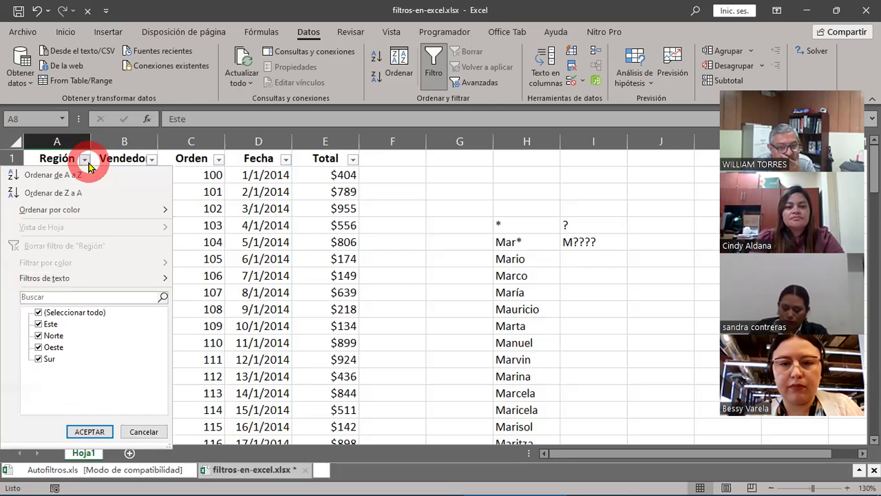
{"action": "mouse_move", "coordinate": [60, 286]}
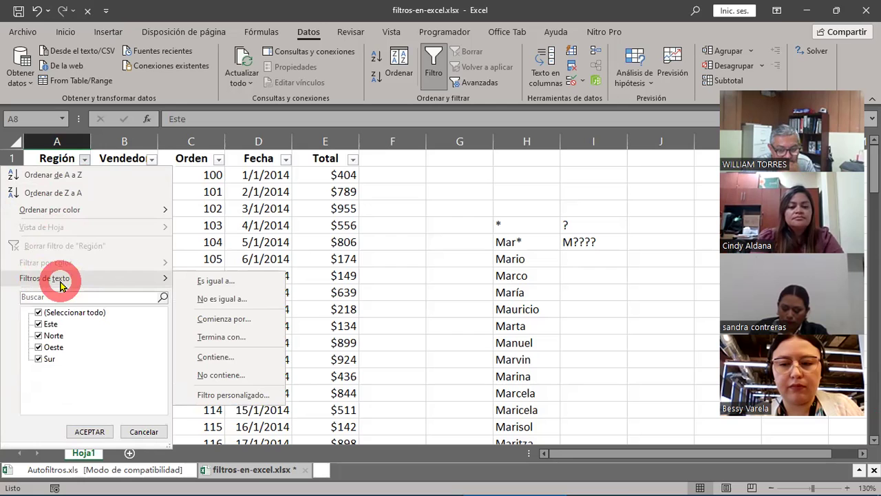
{"action": "left_click", "coordinate": [214, 227]}
{"action": "left_click", "coordinate": [214, 227]}
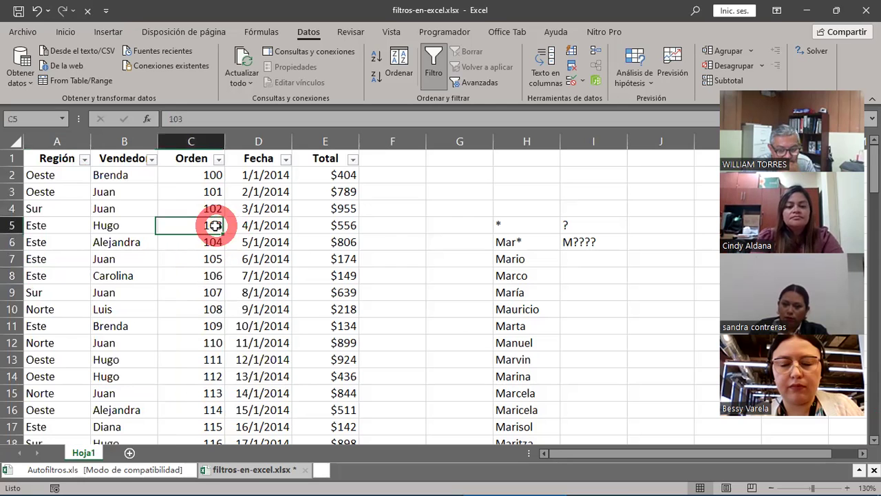
{"action": "left_click", "coordinate": [151, 160]}
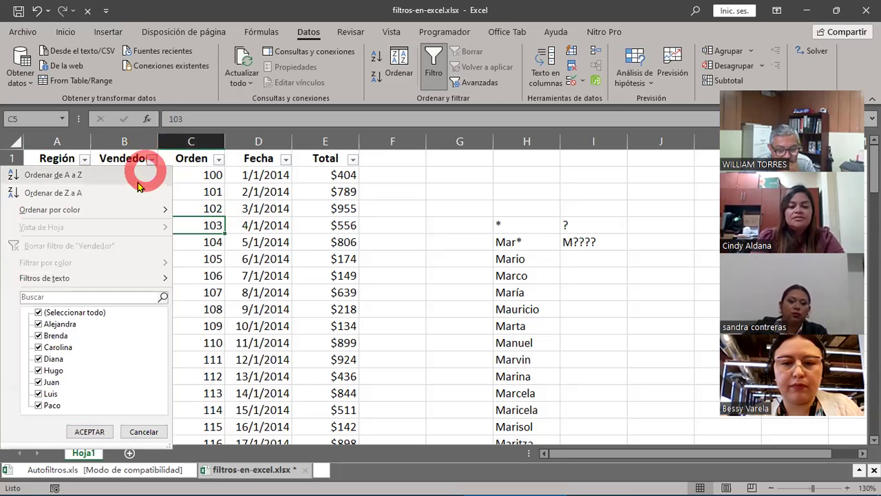
{"action": "mouse_move", "coordinate": [38, 279]}
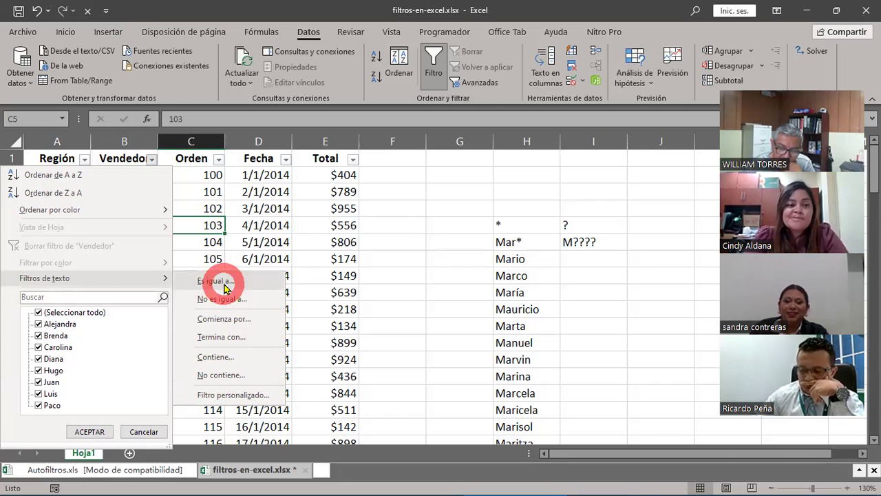
{"action": "left_click", "coordinate": [219, 160]}
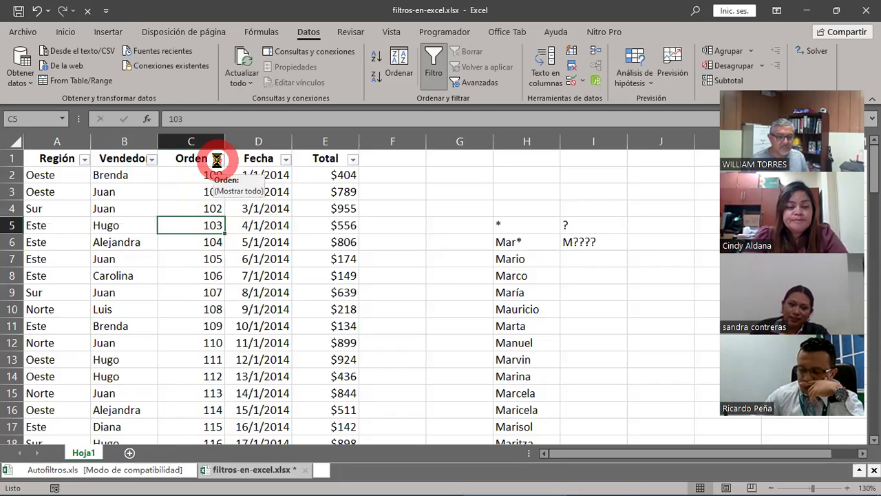
Preview the Orden column's number filter choices and close them without filtering
{"action": "left_click", "coordinate": [218, 160]}
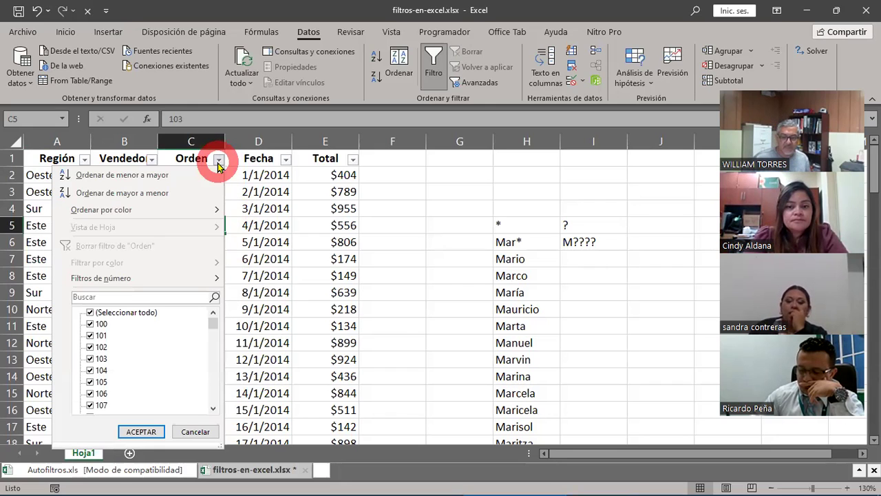
{"action": "left_click", "coordinate": [83, 282]}
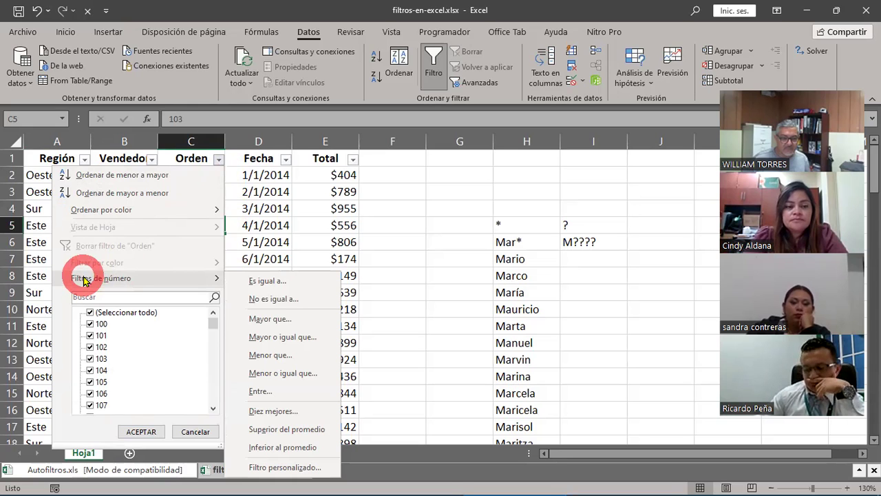
{"action": "left_click", "coordinate": [267, 231]}
Select order numbers in column C, then show the Orden Filtros de número submenu again
{"action": "left_click", "coordinate": [206, 194]}
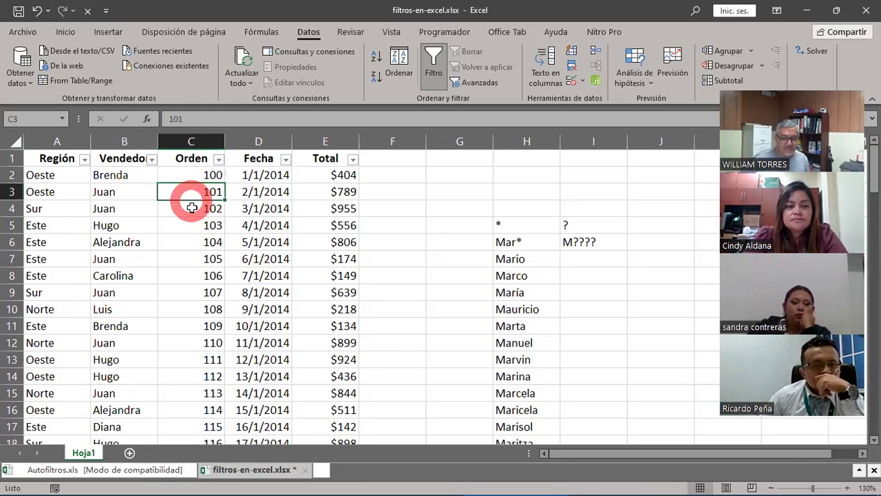
{"action": "left_click", "coordinate": [187, 209]}
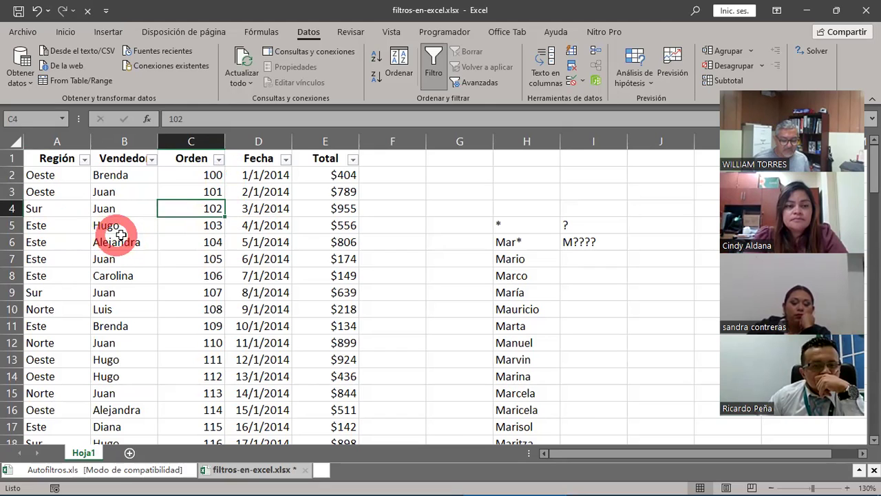
{"action": "left_click_drag", "start_coordinate": [216, 178], "coordinate": [182, 430]}
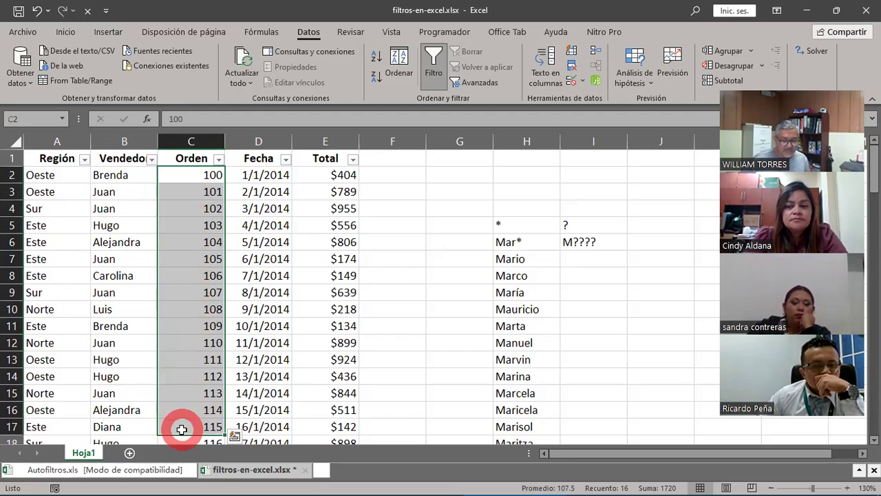
{"action": "left_click", "coordinate": [180, 359]}
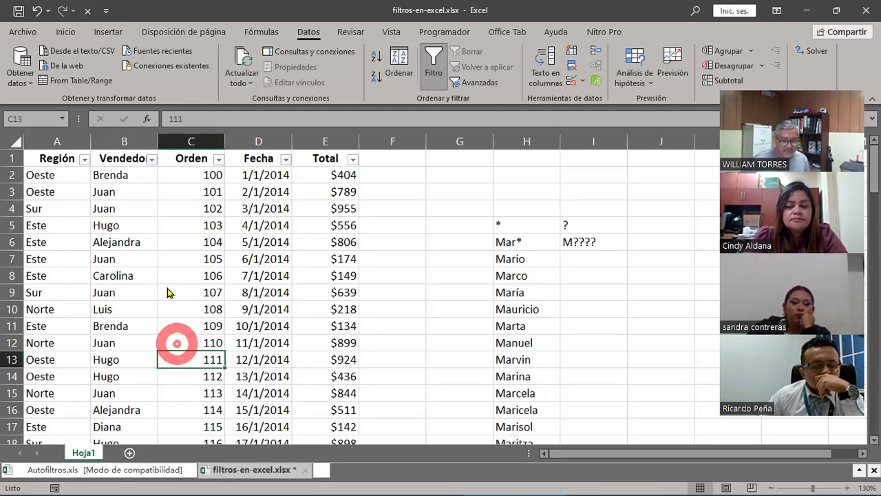
{"action": "left_click", "coordinate": [219, 161]}
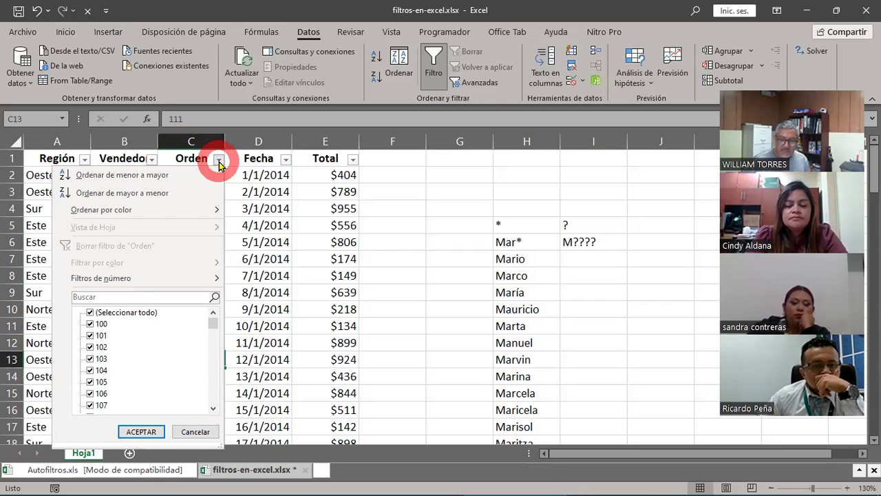
{"action": "mouse_move", "coordinate": [126, 283]}
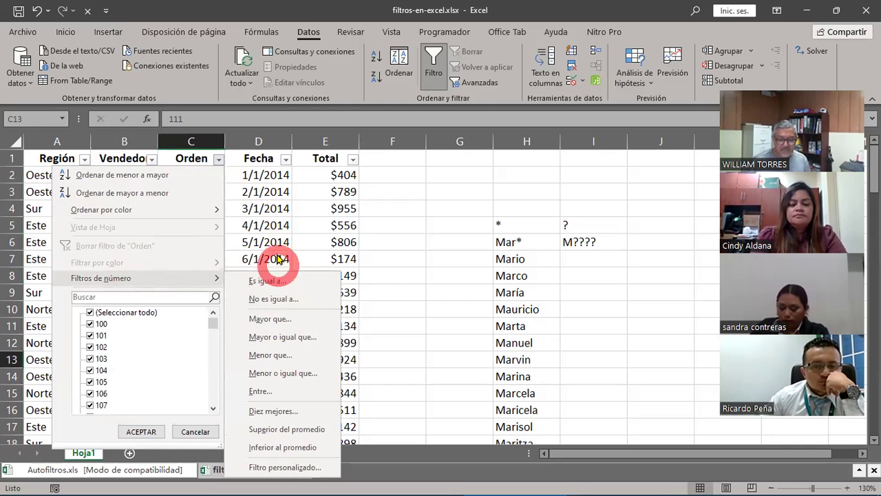
{"action": "left_click", "coordinate": [270, 227]}
Preview the Fecha column's date filter choices and close them without applying a date filter
{"action": "left_click", "coordinate": [287, 166]}
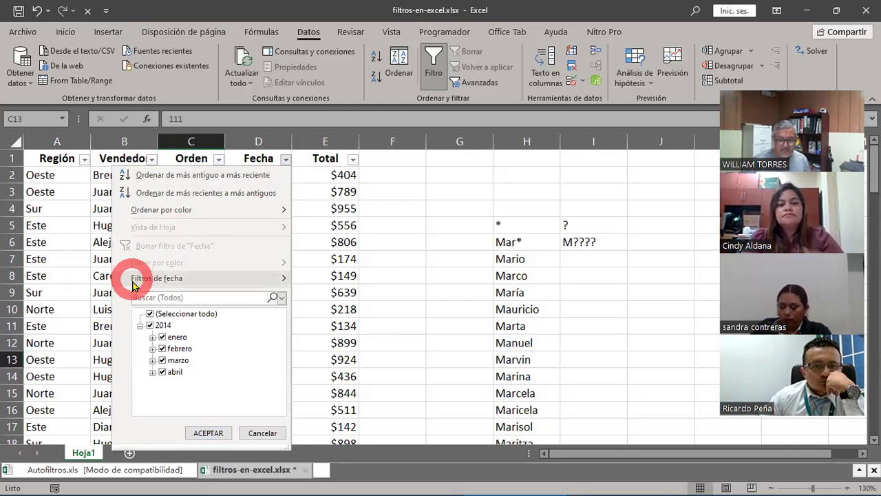
{"action": "left_click", "coordinate": [158, 279]}
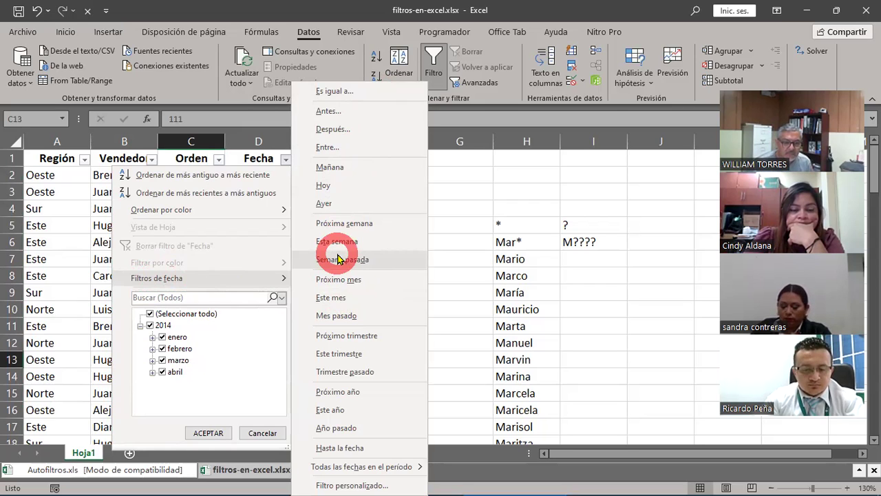
{"action": "left_click", "coordinate": [490, 197]}
{"action": "left_click", "coordinate": [359, 159]}
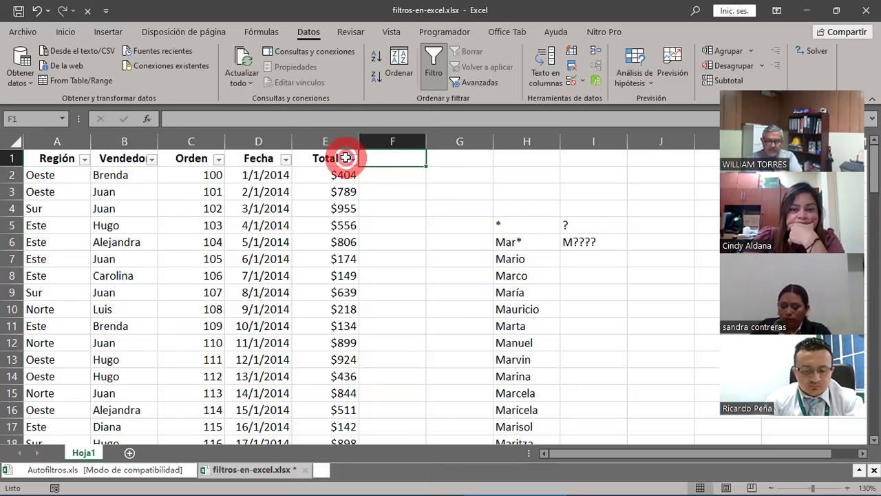
{"action": "left_click", "coordinate": [346, 158]}
{"action": "left_click", "coordinate": [353, 161]}
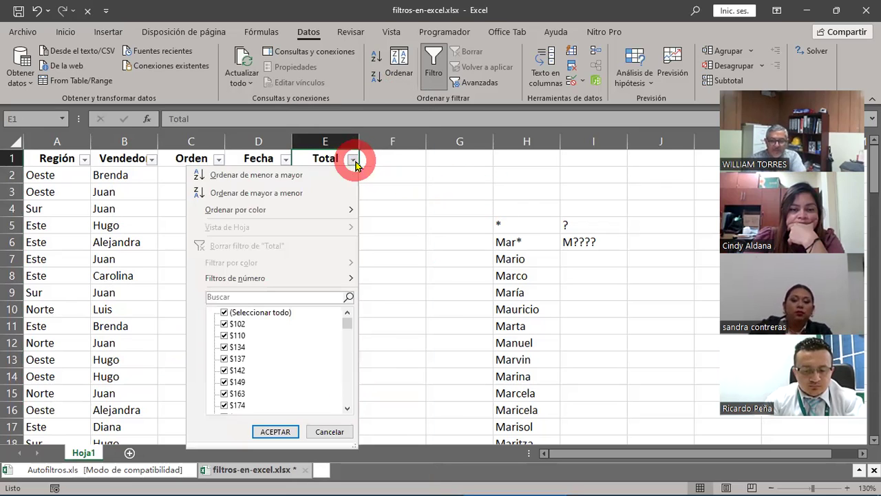
{"action": "mouse_move", "coordinate": [257, 282]}
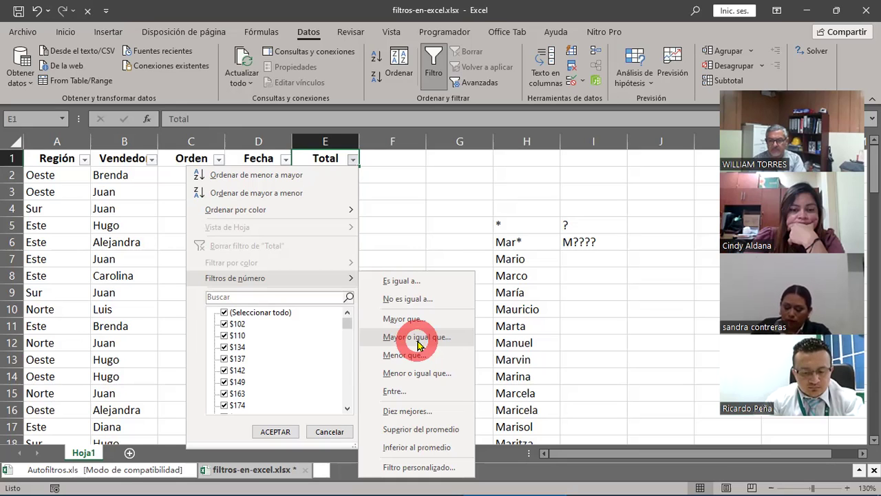
{"action": "left_click", "coordinate": [106, 238]}
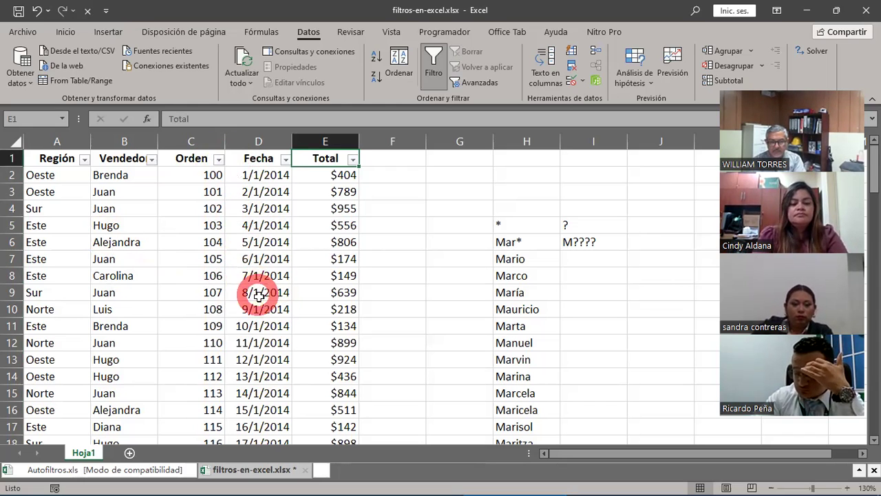
Scroll down through the sales data and back up
{"action": "scroll", "coordinate": [259, 297], "scroll_direction": "down", "scroll_amount": 1}
{"action": "scroll", "coordinate": [260, 296], "scroll_direction": "down", "scroll_amount": 1}
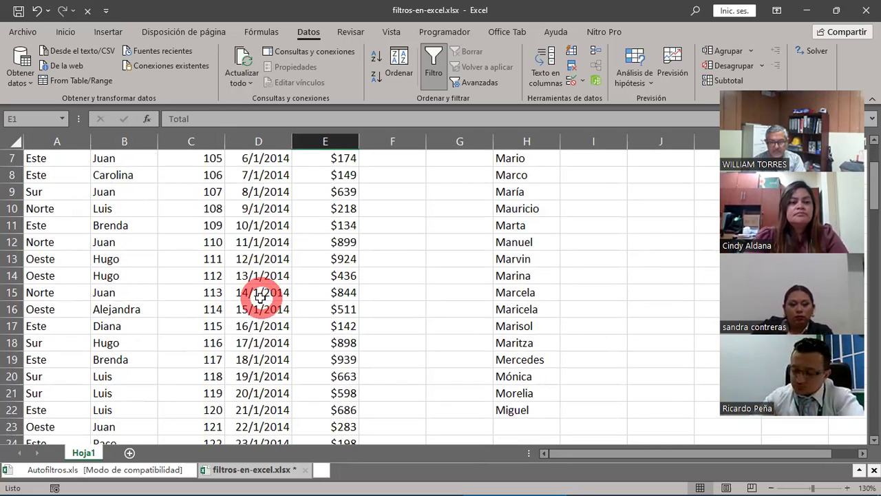
{"action": "scroll", "coordinate": [260, 296], "scroll_direction": "down", "scroll_amount": 1}
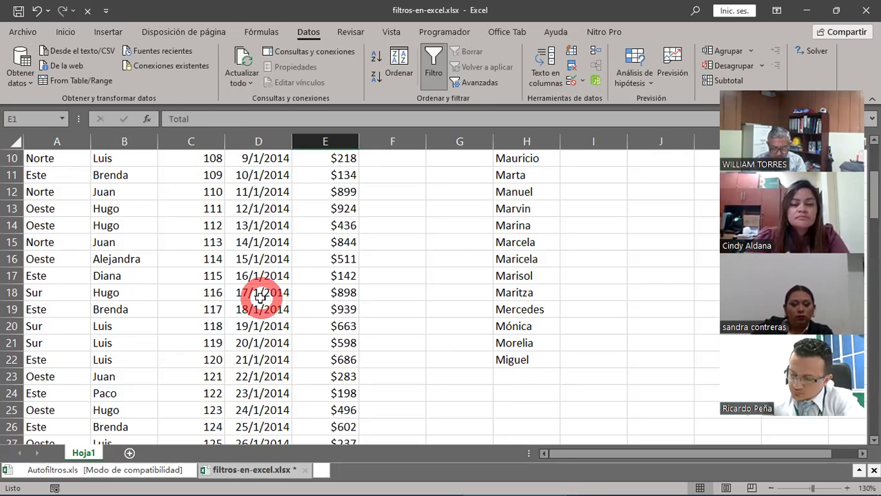
{"action": "scroll", "coordinate": [260, 296], "scroll_direction": "up", "scroll_amount": 3}
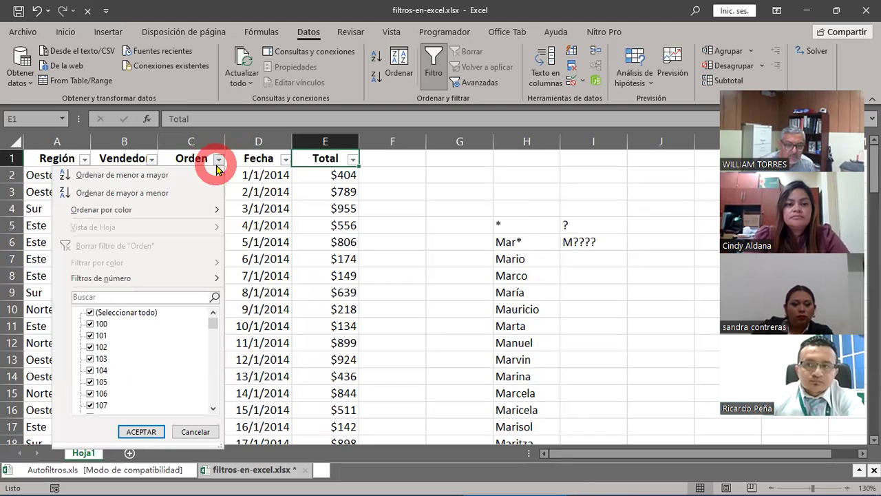
Show the Filtros de número comparison choices for the Orden column
{"action": "left_click", "coordinate": [119, 282]}
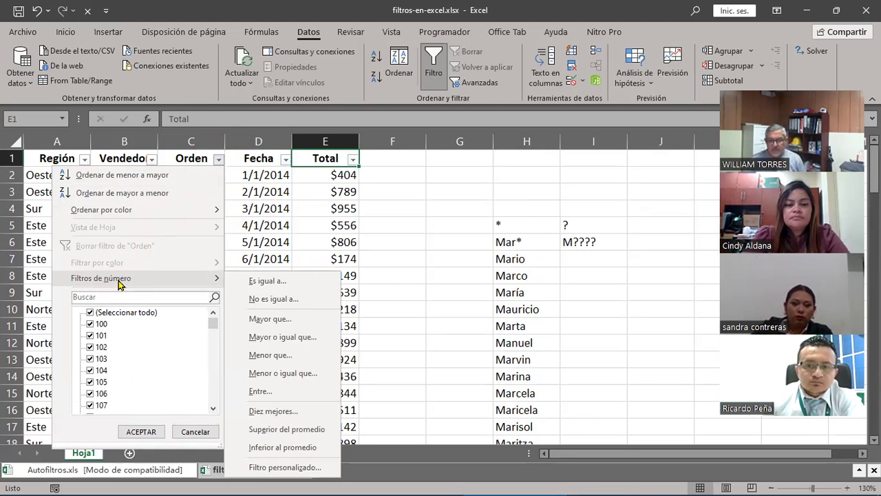
{"action": "mouse_move", "coordinate": [157, 285]}
{"action": "left_mouse_down"}
{"action": "mouse_move", "coordinate": [274, 330]}
{"action": "mouse_move", "coordinate": [300, 432]}
{"action": "left_mouse_up"}
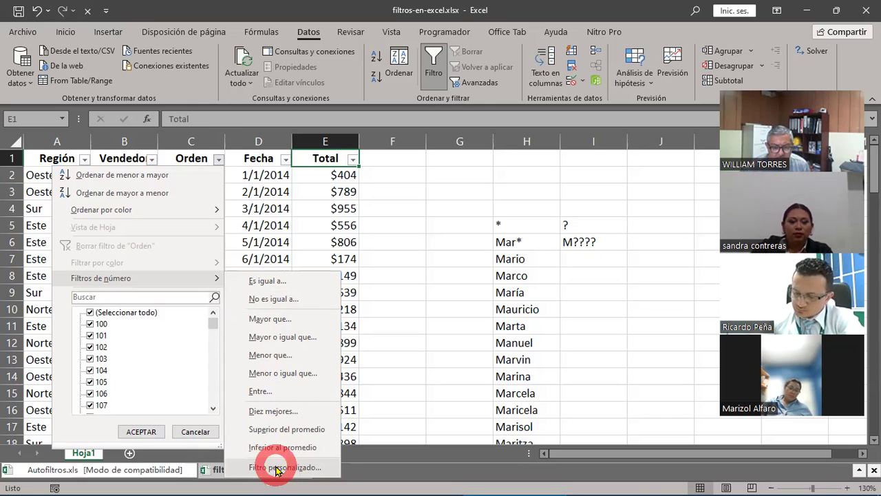
Open the Filtro personalizado dialog for Orden and move it toward the centre
{"action": "left_click", "coordinate": [264, 468]}
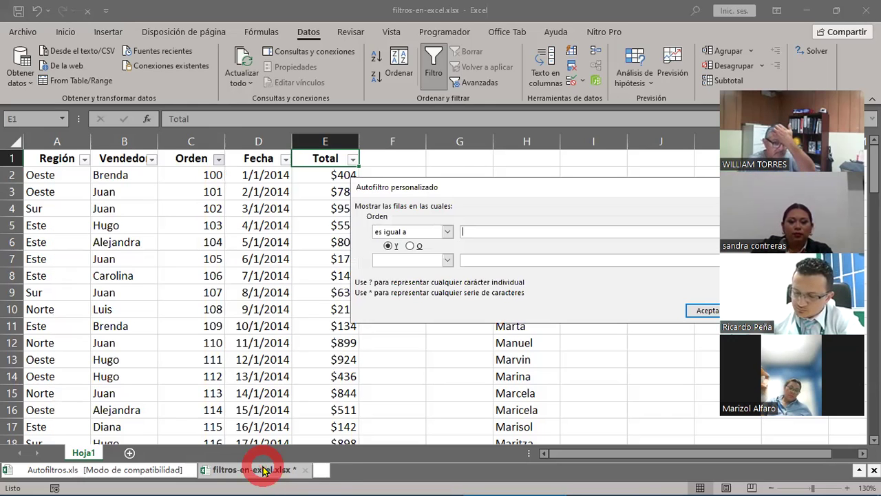
{"action": "left_click_drag", "start_coordinate": [482, 189], "coordinate": [311, 224]}
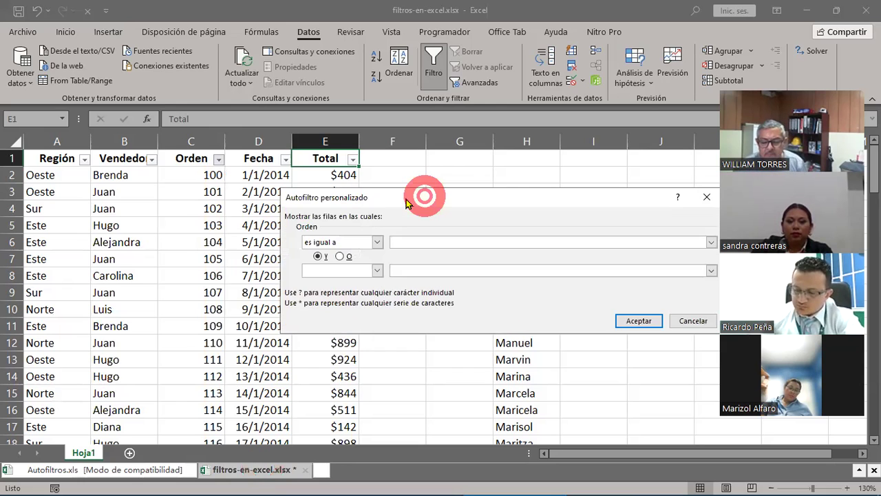
{"action": "left_click", "coordinate": [304, 295]}
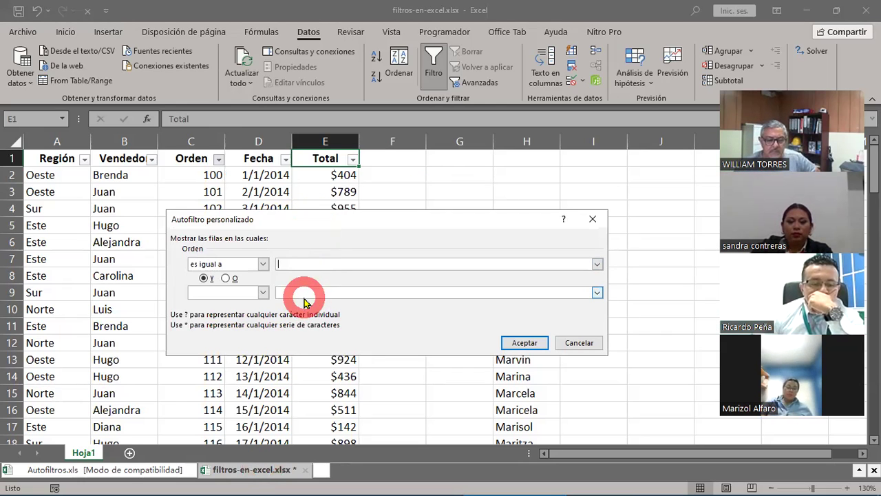
{"action": "left_click", "coordinate": [282, 265]}
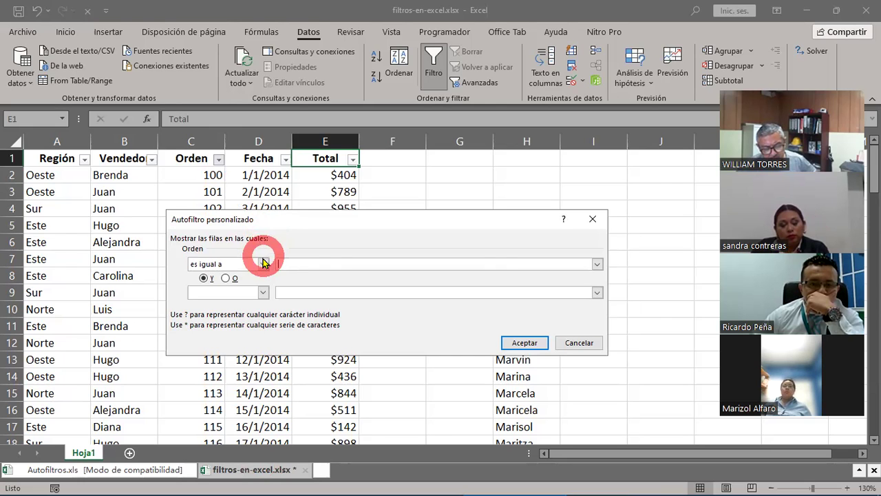
Set the first condition's operator to "es mayor o igual a"
{"action": "left_click", "coordinate": [263, 264]}
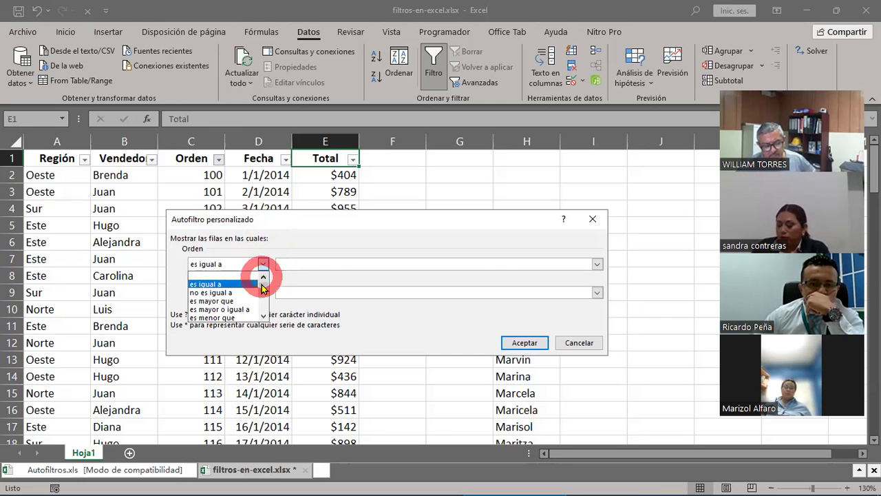
{"action": "left_click", "coordinate": [264, 317]}
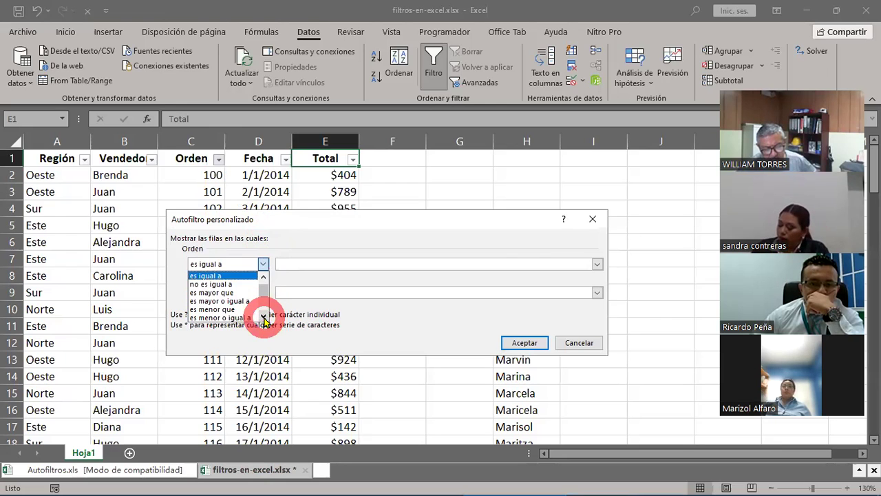
{"action": "left_click", "coordinate": [264, 318]}
{"action": "left_click", "coordinate": [264, 317]}
{"action": "left_click", "coordinate": [264, 318]}
{"action": "left_click", "coordinate": [264, 317]}
{"action": "left_click", "coordinate": [263, 318]}
{"action": "left_click", "coordinate": [264, 317]}
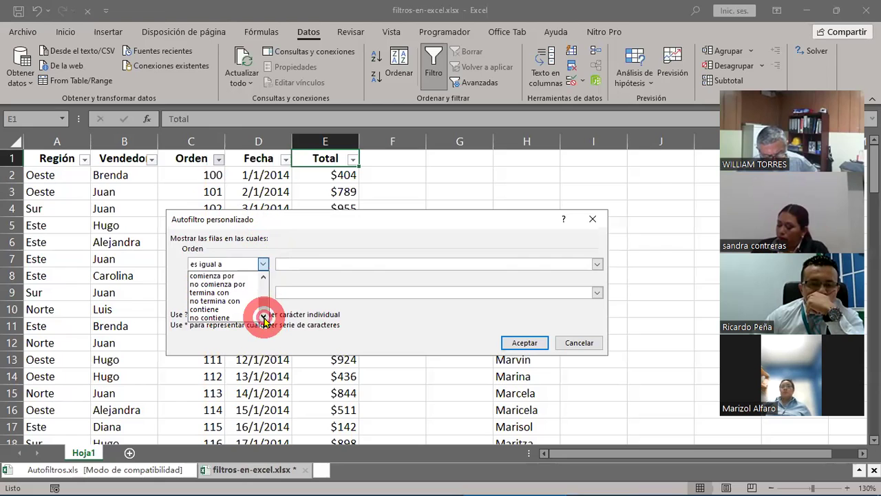
{"action": "left_click", "coordinate": [263, 305]}
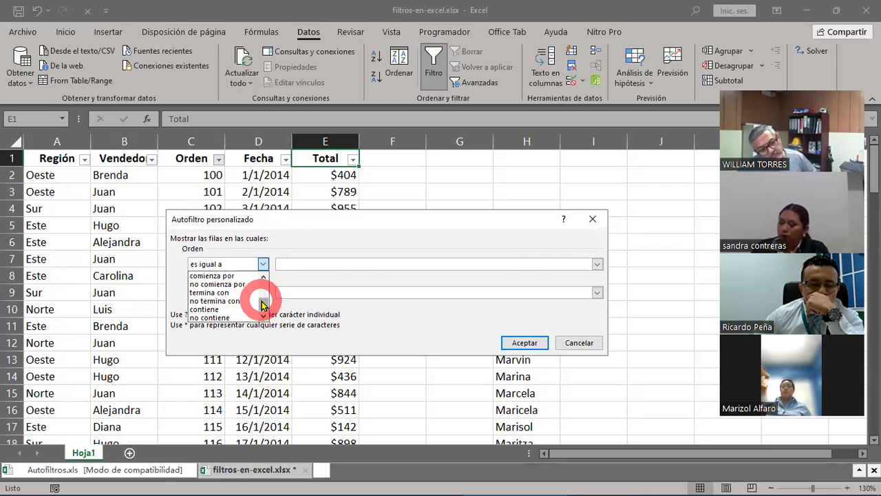
{"action": "left_click_drag", "start_coordinate": [264, 305], "coordinate": [264, 281]}
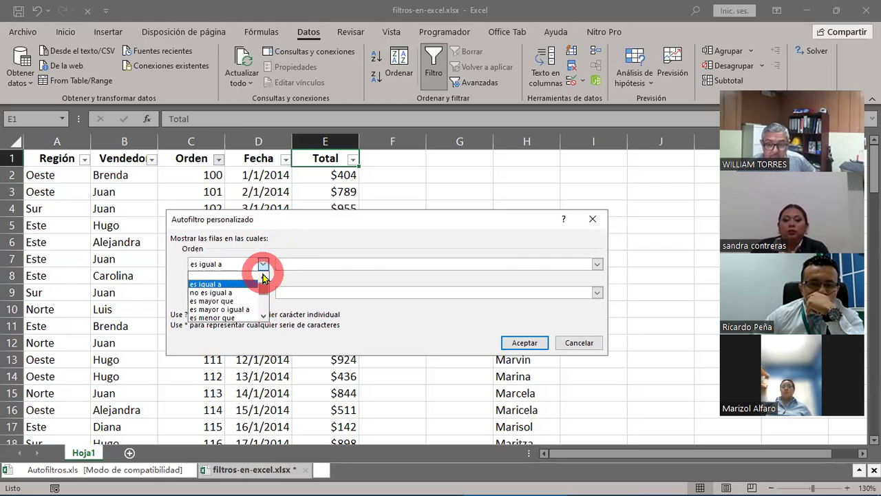
{"action": "left_click", "coordinate": [264, 317]}
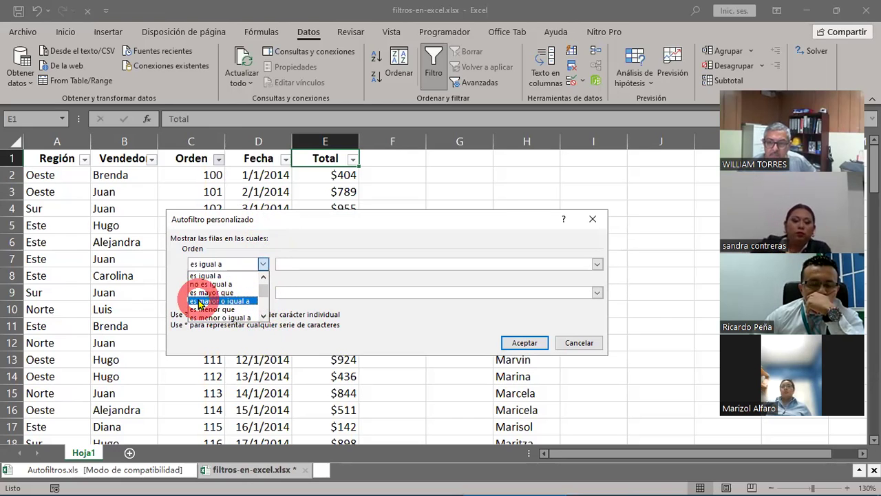
{"action": "left_click", "coordinate": [199, 302]}
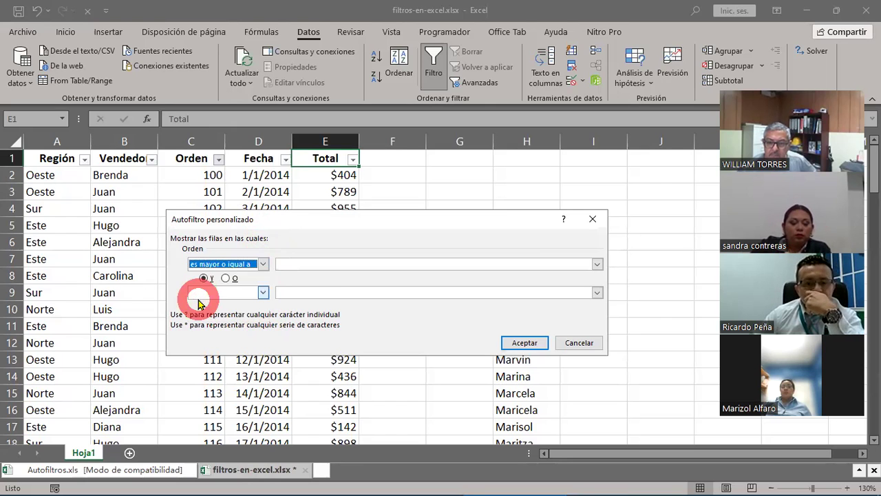
Enter 110 as the first condition's value
{"action": "left_click", "coordinate": [295, 263]}
{"action": "left_click", "coordinate": [439, 312]}
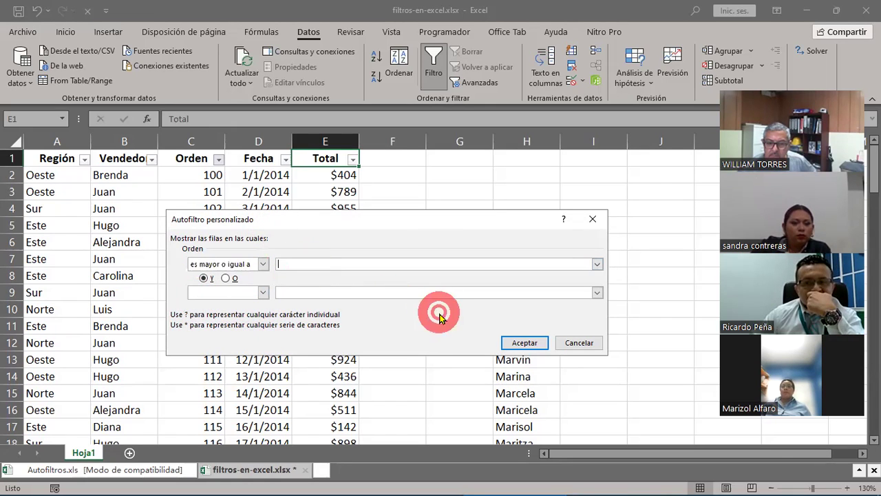
{"action": "type", "text": "100"}
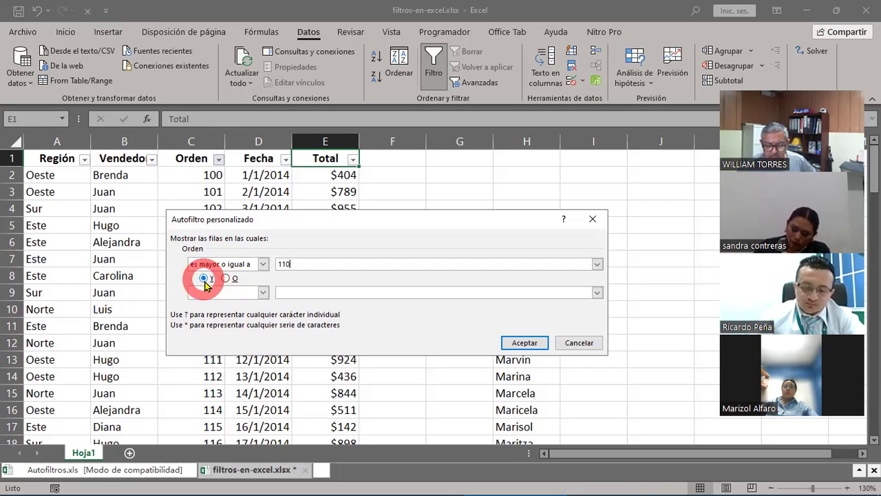
Set the second condition to "es menor o igual a" 125
{"action": "left_click", "coordinate": [263, 295]}
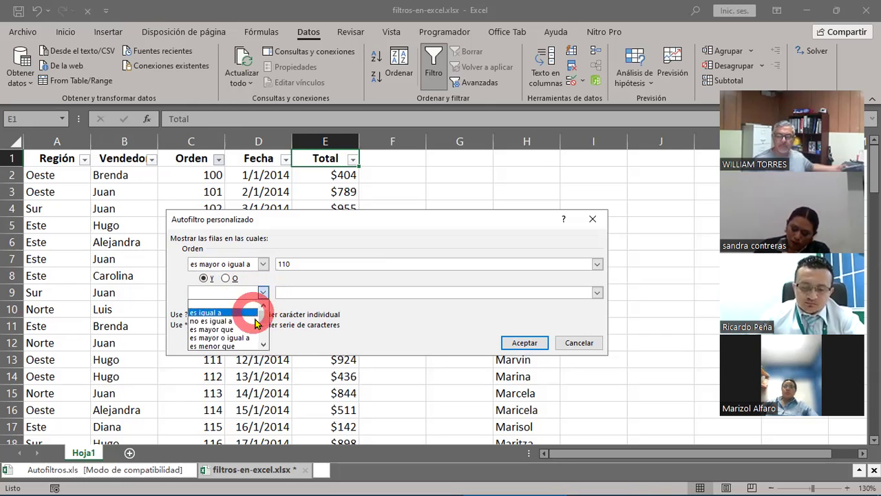
{"action": "left_click", "coordinate": [265, 344]}
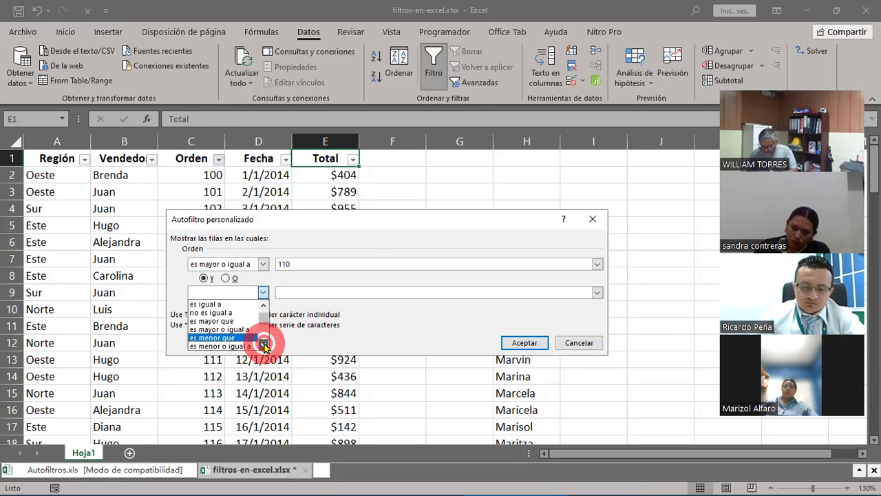
{"action": "left_click", "coordinate": [265, 345]}
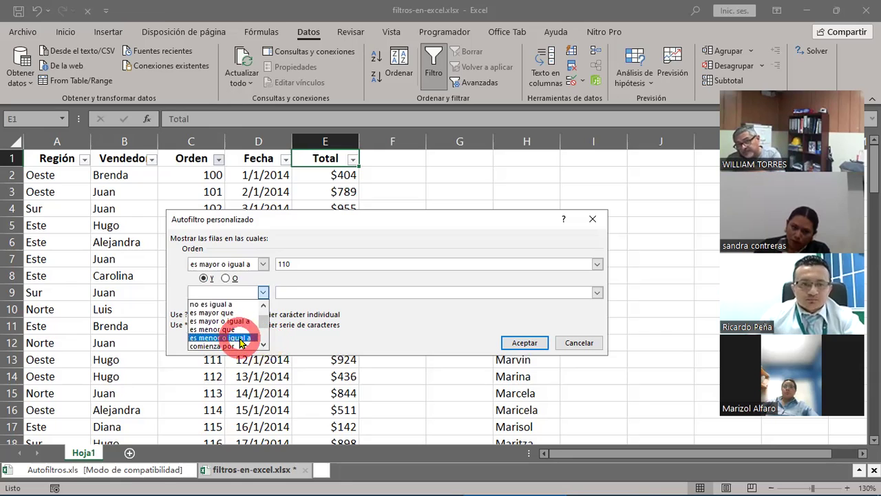
{"action": "left_click", "coordinate": [239, 338]}
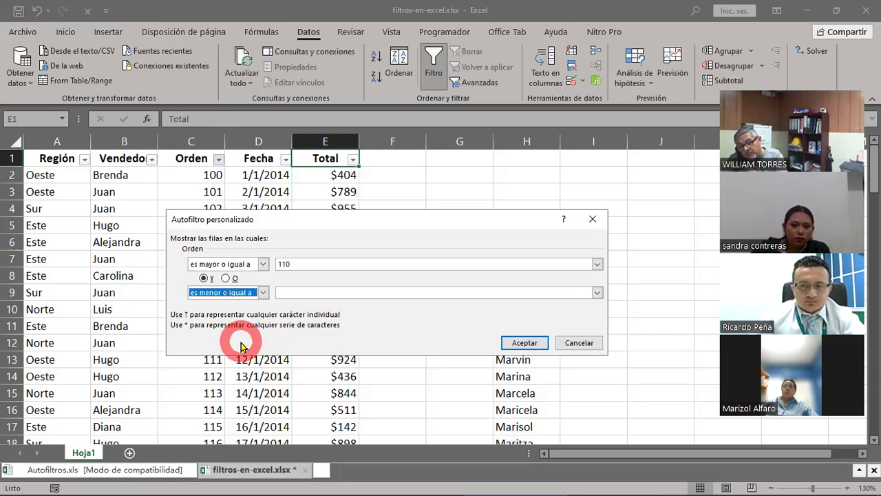
{"action": "left_click", "coordinate": [295, 292]}
{"action": "type", "text": "25"}
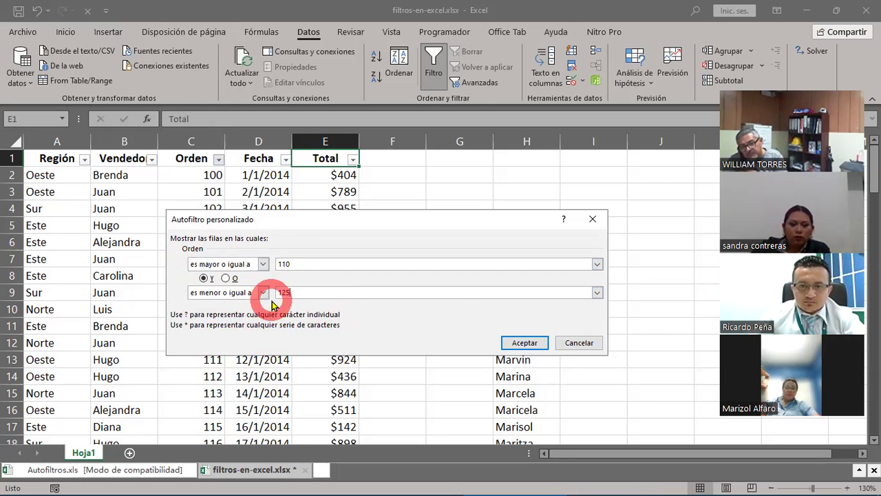
Apply the 110–125 Orden filter, leaving 16 of 101 records visible
{"action": "left_click", "coordinate": [530, 344]}
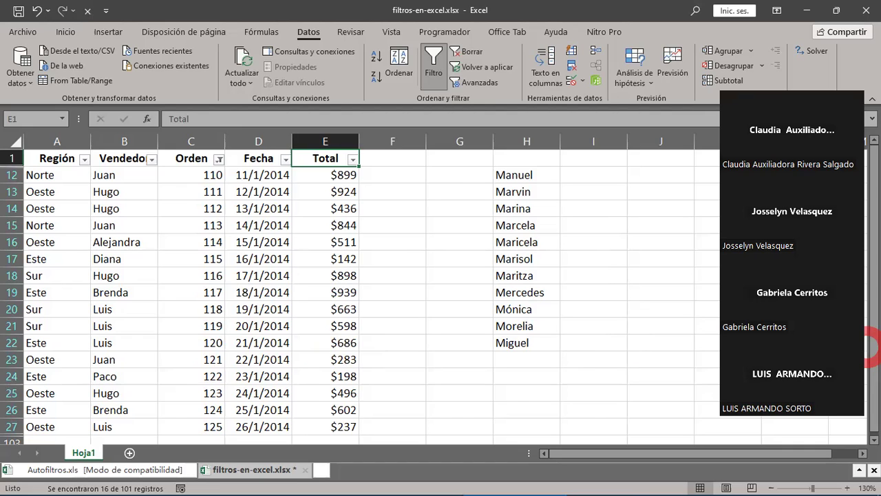
{"action": "left_click", "coordinate": [75, 276]}
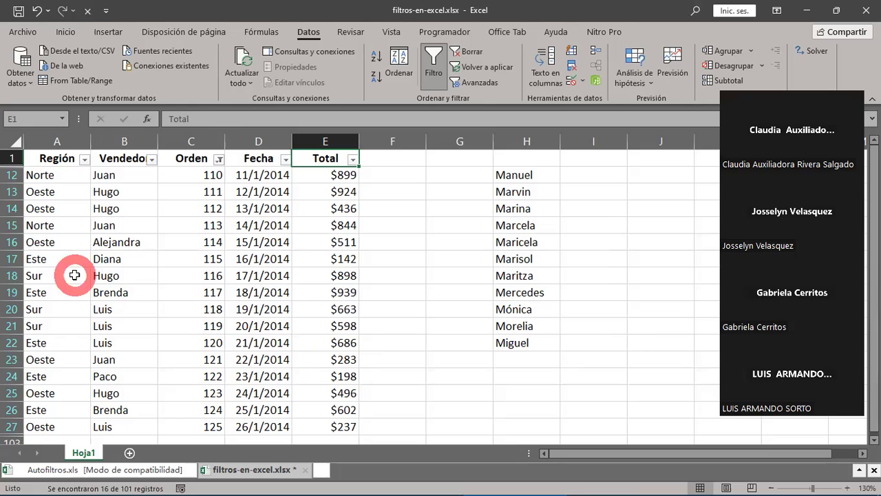
Clear the Orden filter with Borrar in the Datos tab's Ordenar y filtrar group
{"action": "left_click", "coordinate": [465, 55]}
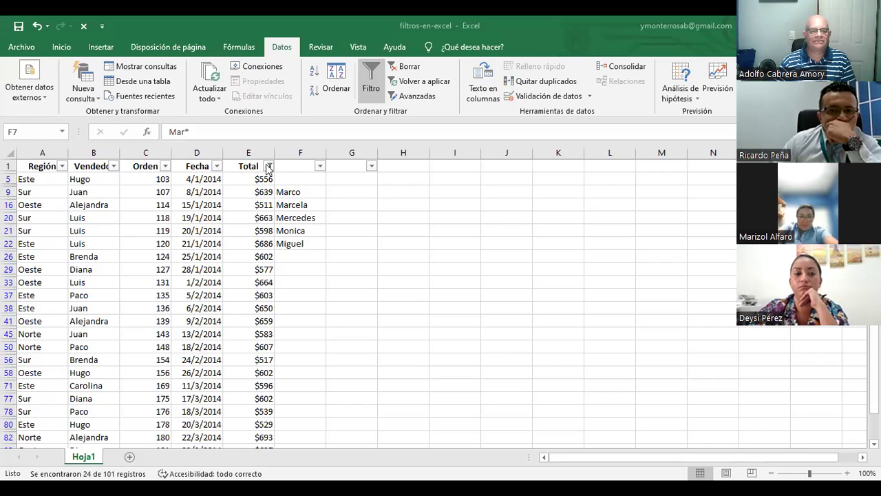
{"action": "mouse_move", "coordinate": [268, 173]}
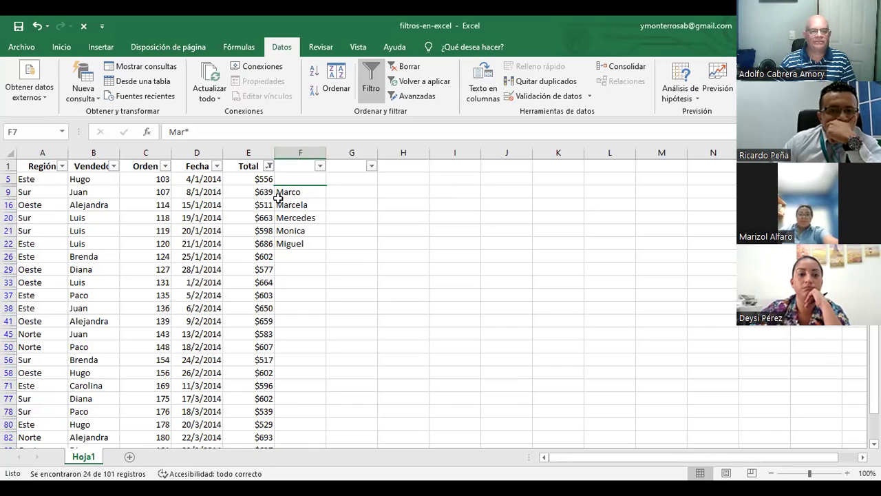
Change the Total custom filter to 'es mayor que' 500 and 'es menor que' 700
{"action": "left_click", "coordinate": [269, 166]}
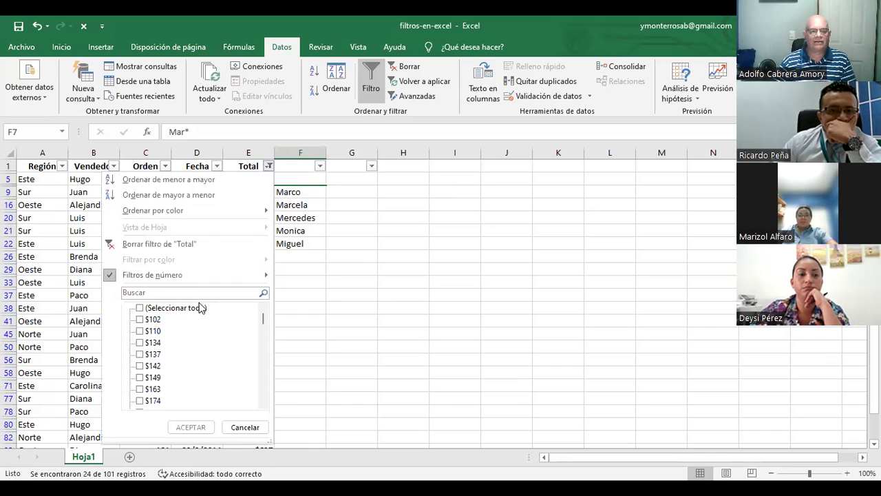
{"action": "mouse_move", "coordinate": [206, 275]}
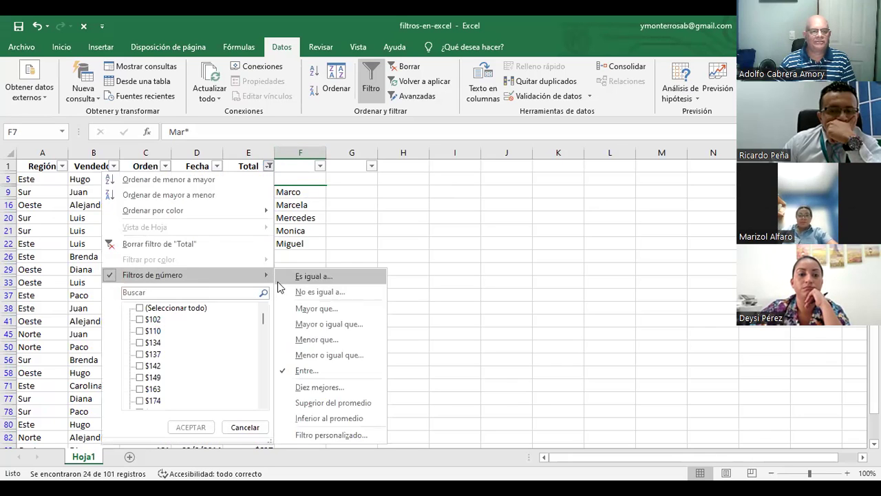
{"action": "left_click", "coordinate": [325, 435]}
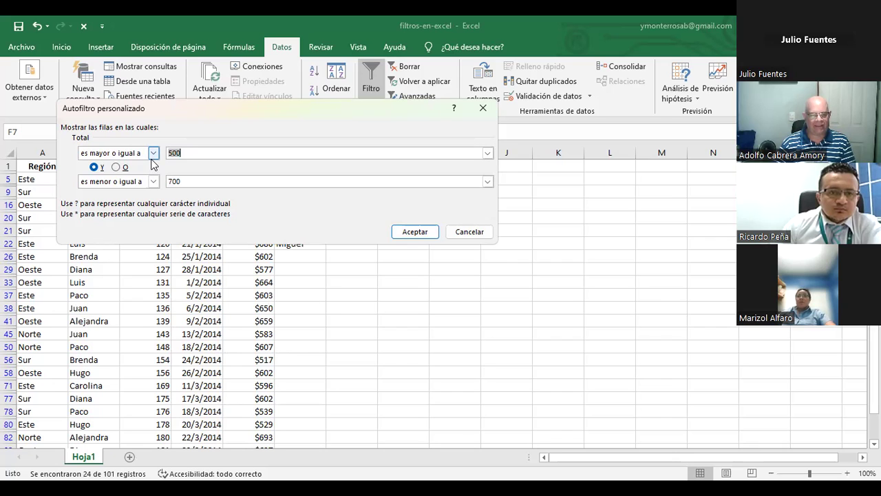
{"action": "left_click", "coordinate": [154, 154]}
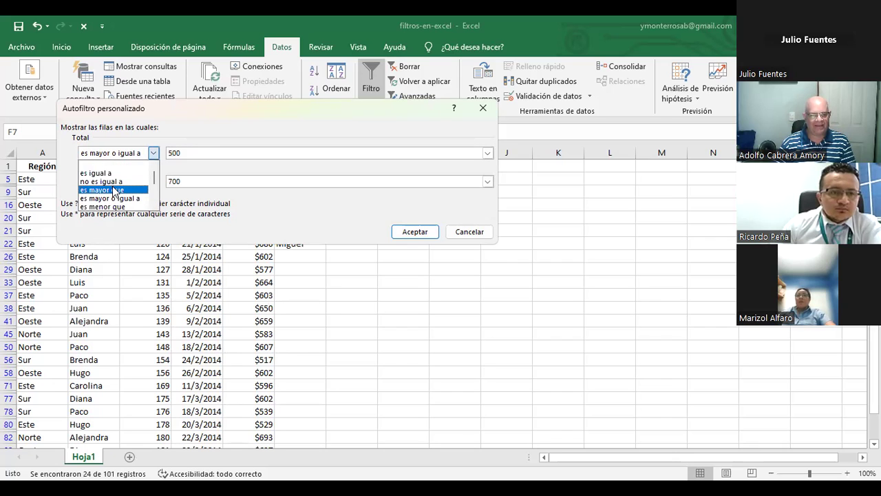
{"action": "left_click", "coordinate": [122, 190]}
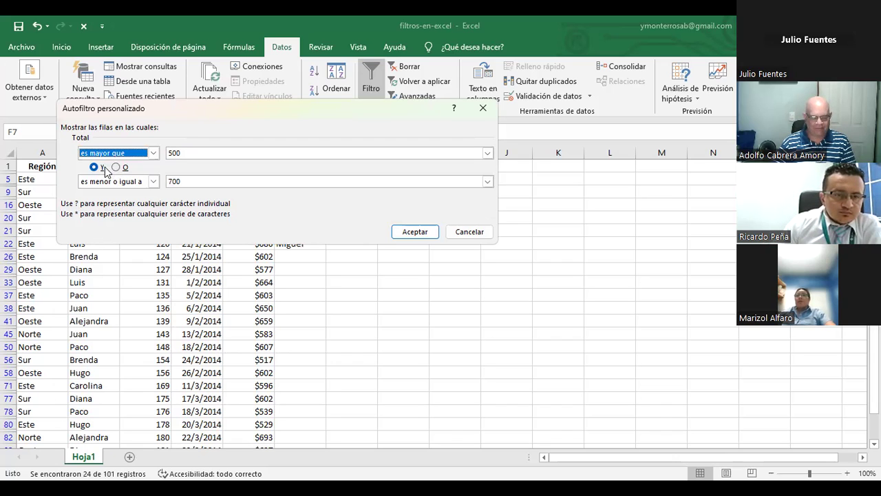
{"action": "left_click", "coordinate": [154, 181]}
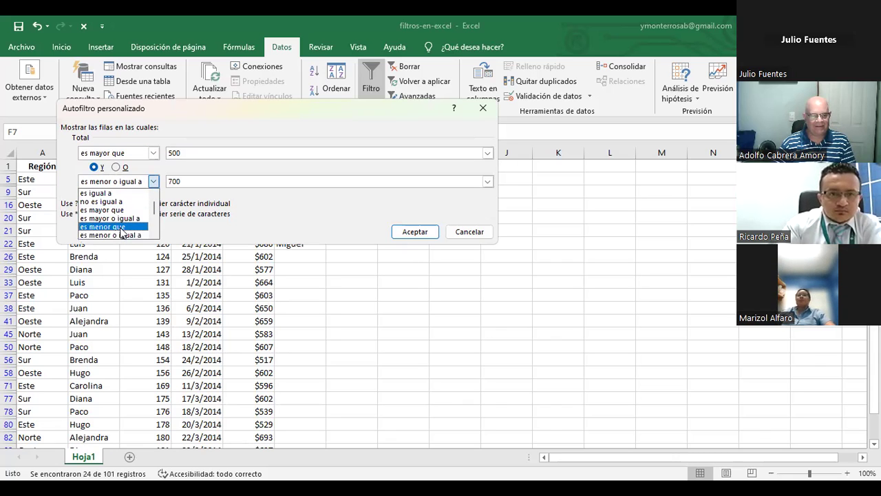
{"action": "left_click", "coordinate": [160, 181]}
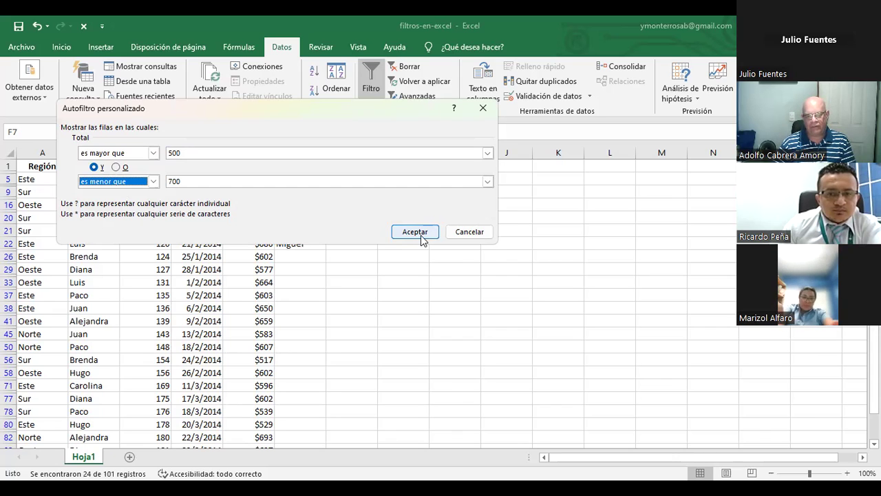
{"action": "left_click", "coordinate": [416, 232]}
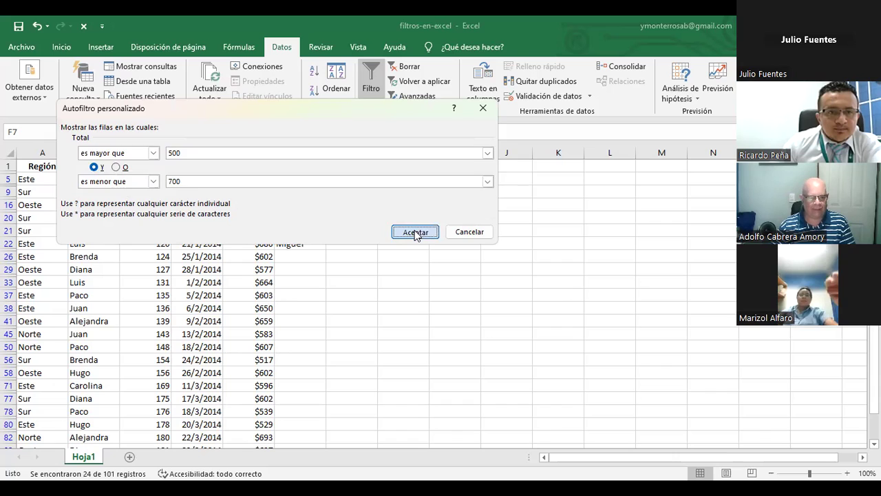
Scroll through the filtered table to review the 24 remaining records
{"action": "scroll", "coordinate": [264, 201], "scroll_direction": "down", "scroll_amount": 1}
{"action": "scroll", "coordinate": [262, 255], "scroll_direction": "down", "scroll_amount": 1}
{"action": "scroll", "coordinate": [271, 358], "scroll_direction": "down", "scroll_amount": 2}
{"action": "scroll", "coordinate": [264, 378], "scroll_direction": "up", "scroll_amount": 2}
{"action": "scroll", "coordinate": [264, 372], "scroll_direction": "up", "scroll_amount": 1}
{"action": "scroll", "coordinate": [262, 341], "scroll_direction": "up", "scroll_amount": 1}
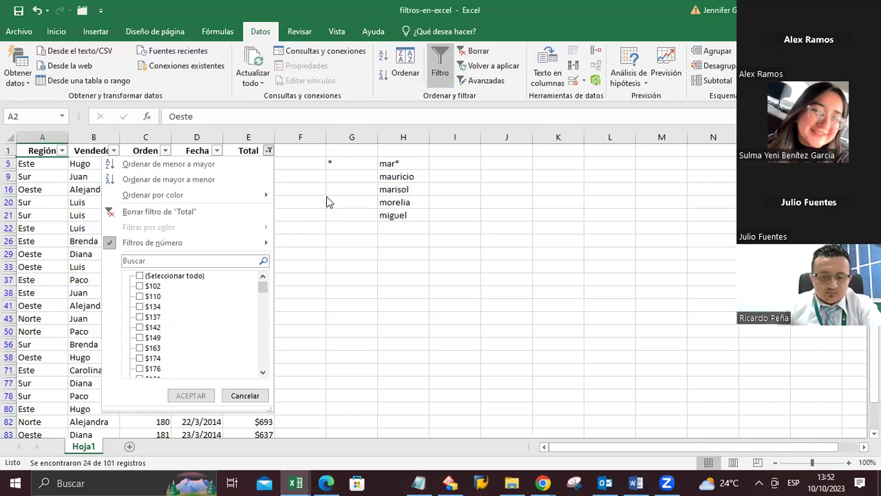
Reapply the Total custom filter keeping values greater than 500 and less than 700
{"action": "left_click", "coordinate": [291, 170]}
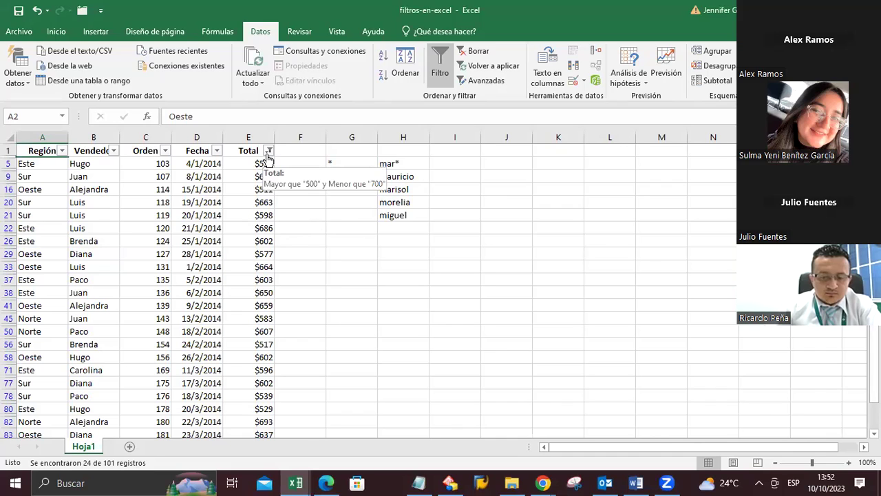
{"action": "left_click", "coordinate": [268, 151]}
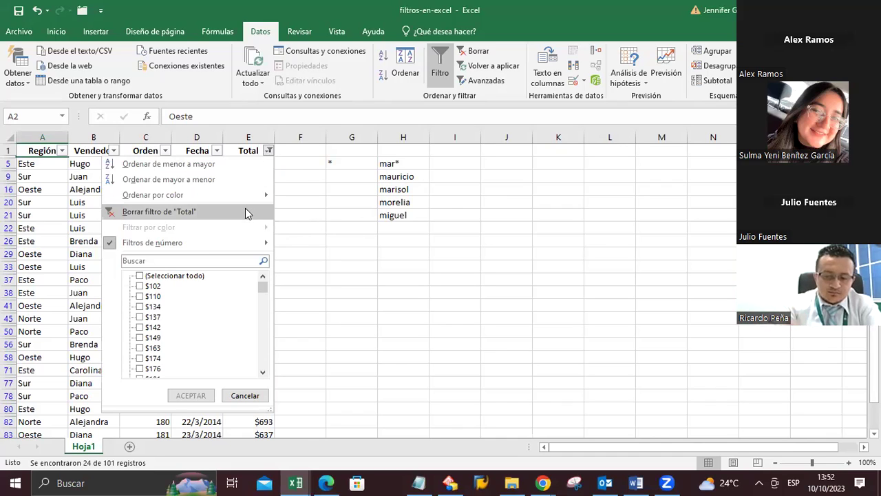
{"action": "mouse_move", "coordinate": [233, 238]}
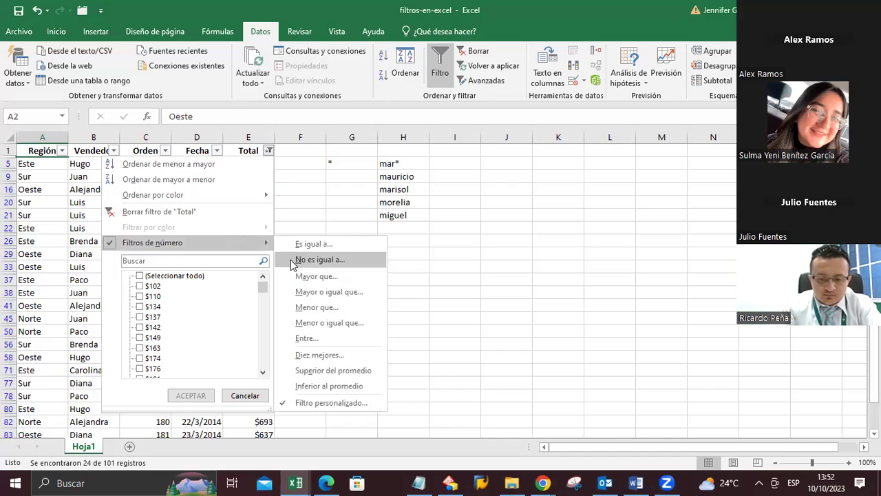
{"action": "left_click", "coordinate": [350, 402]}
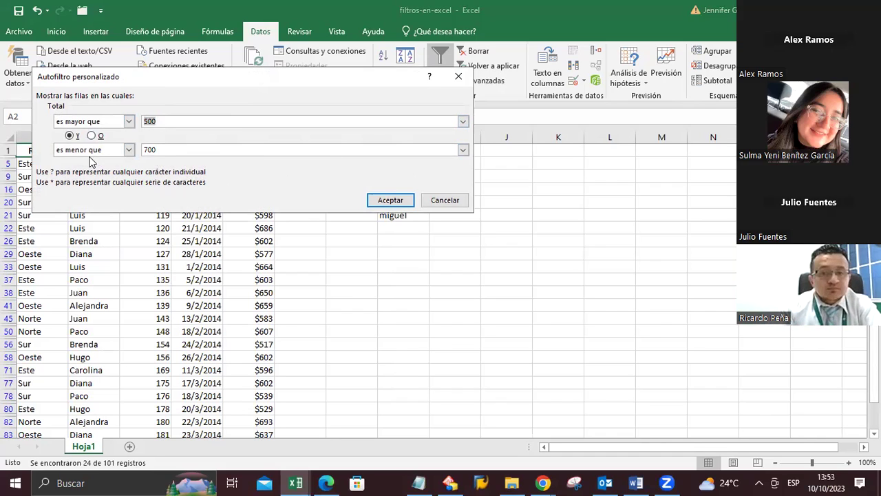
{"action": "left_click", "coordinate": [390, 201]}
{"action": "scroll", "coordinate": [281, 255], "scroll_direction": "down", "scroll_amount": 2}
{"action": "scroll", "coordinate": [282, 257], "scroll_direction": "down", "scroll_amount": 1}
{"action": "scroll", "coordinate": [282, 256], "scroll_direction": "up", "scroll_amount": 1}
{"action": "scroll", "coordinate": [282, 256], "scroll_direction": "up", "scroll_amount": 2}
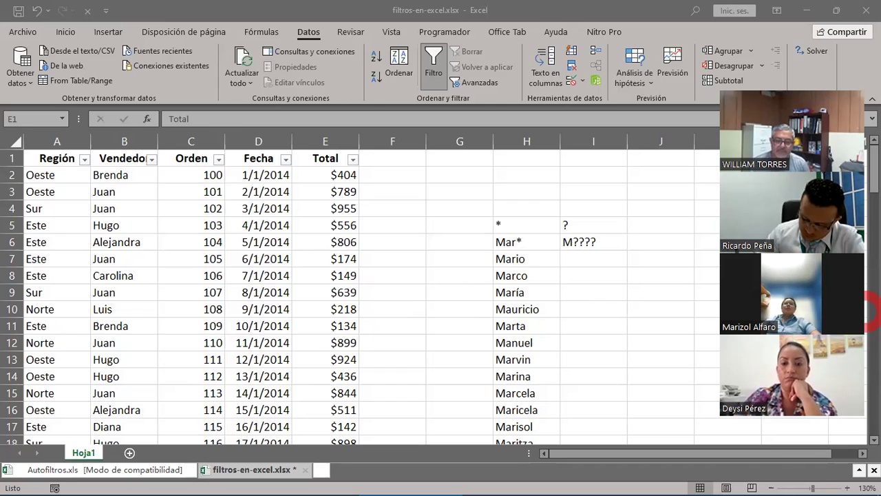
{"action": "left_click", "coordinate": [532, 257]}
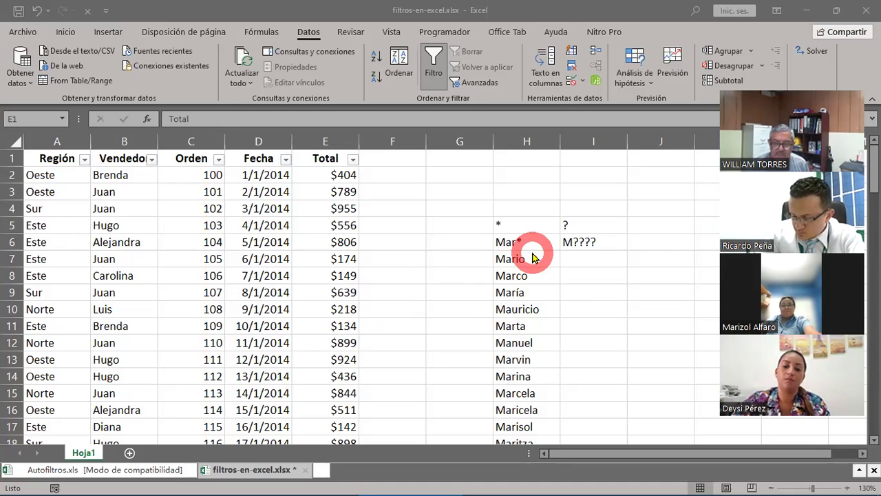
{"action": "left_click", "coordinate": [84, 161]}
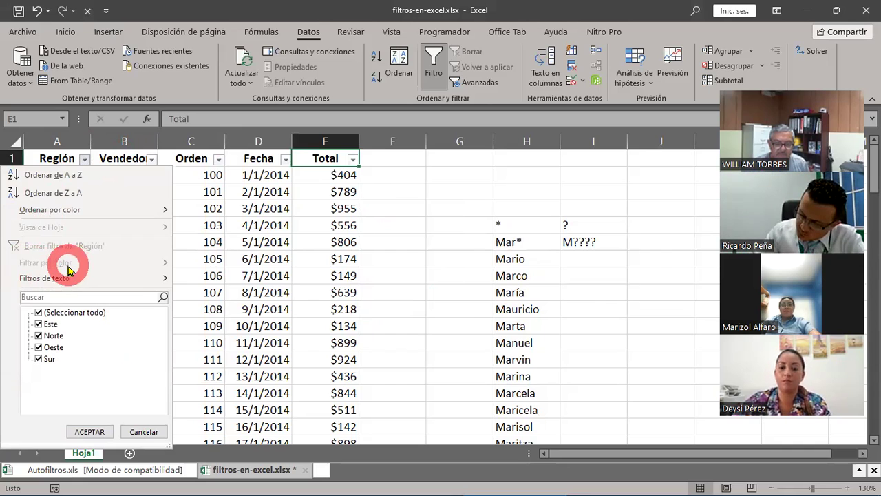
{"action": "left_click", "coordinate": [235, 241]}
{"action": "left_click", "coordinate": [153, 158]}
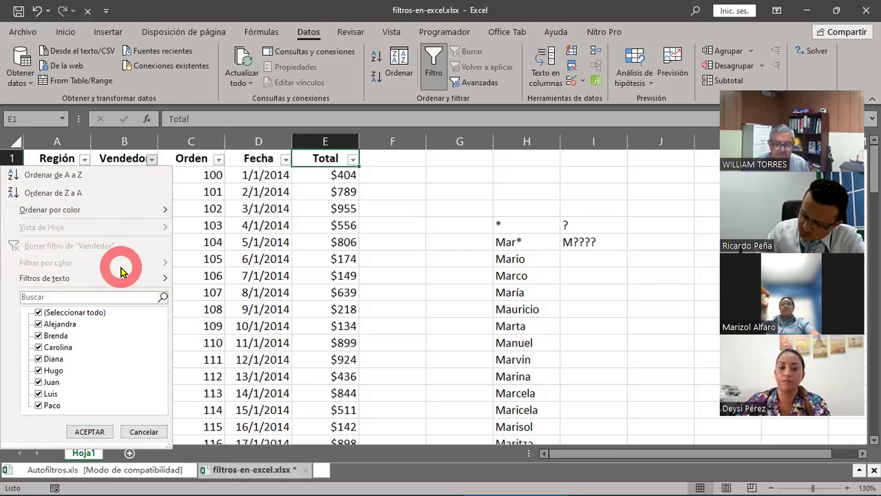
{"action": "left_click", "coordinate": [188, 256]}
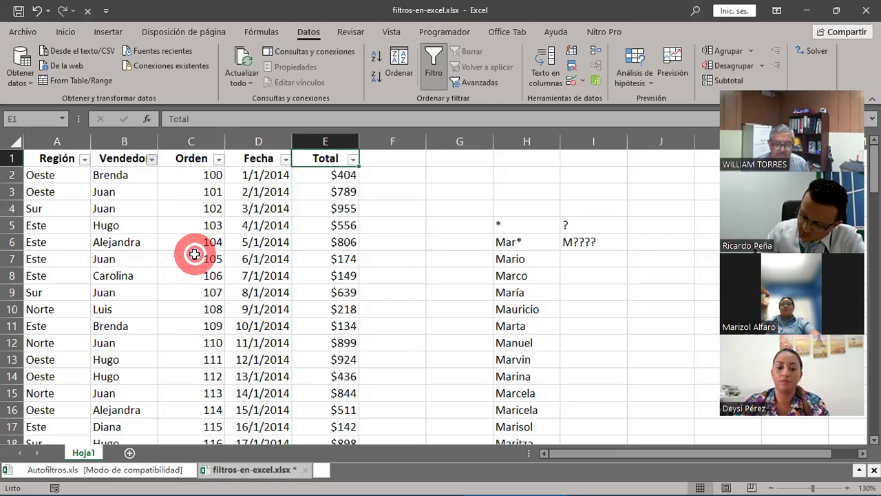
{"action": "left_click", "coordinate": [220, 160]}
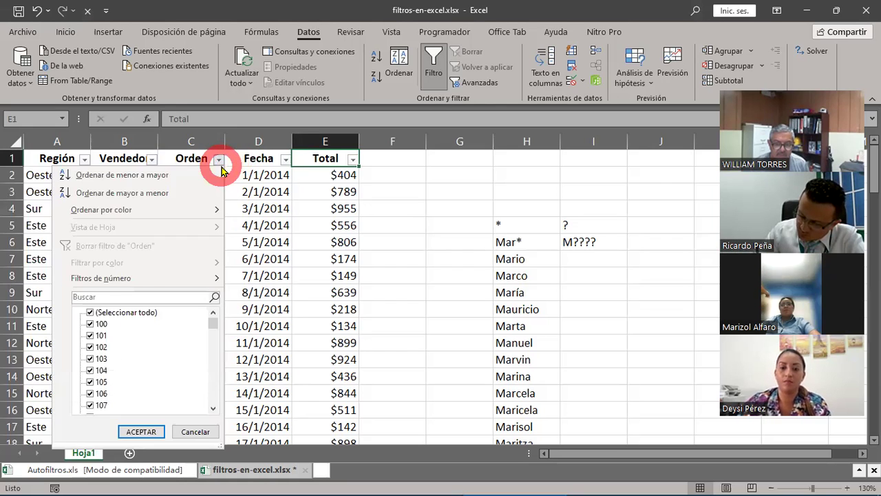
{"action": "left_click", "coordinate": [286, 164]}
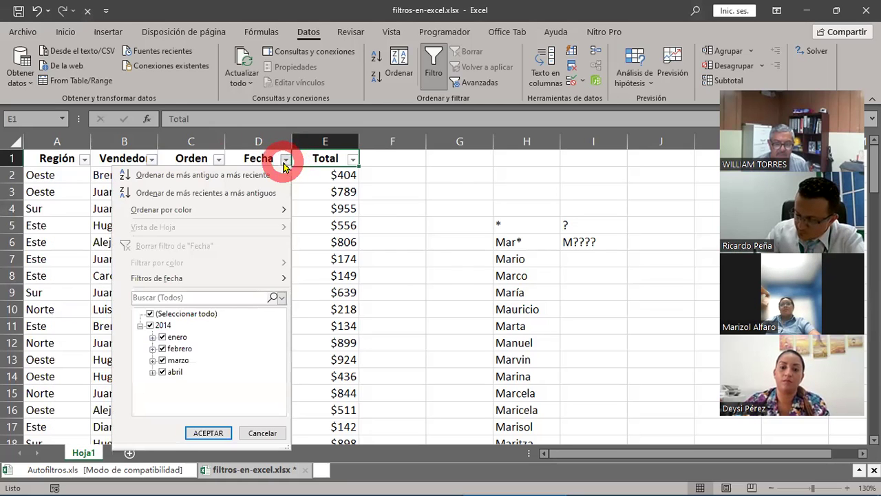
{"action": "left_click", "coordinate": [352, 159]}
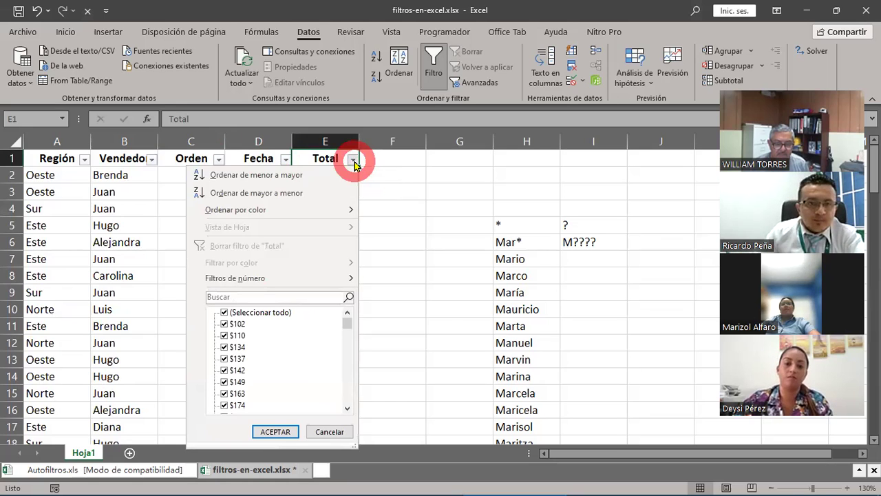
{"action": "left_click", "coordinate": [440, 317]}
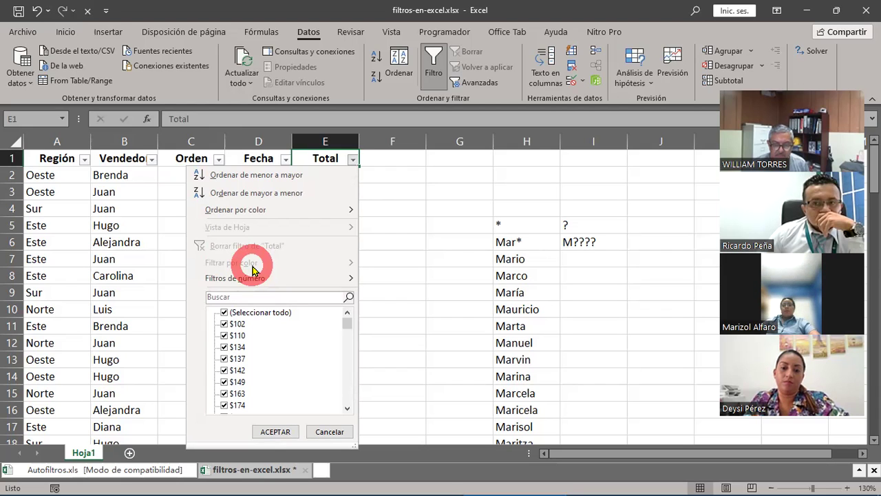
Select the Brenda entries in B2, B11 and B19, then reselect only B2
{"action": "left_click", "coordinate": [57, 176]}
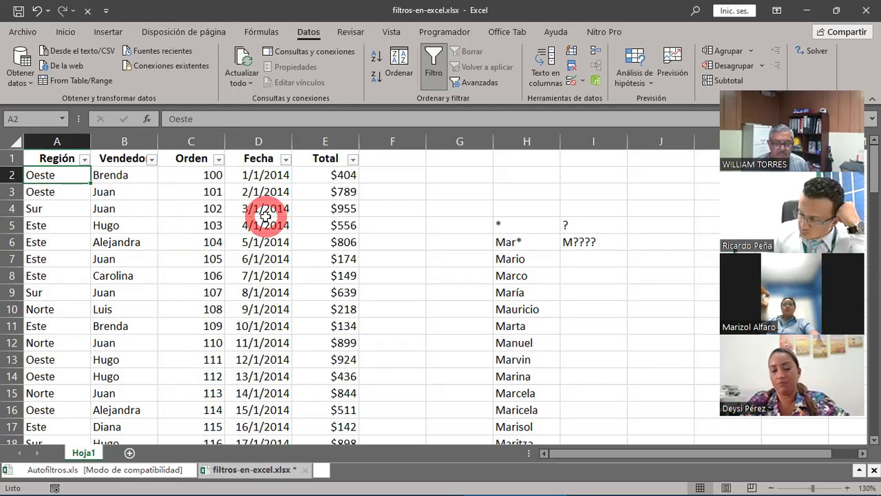
{"action": "left_click", "coordinate": [110, 177]}
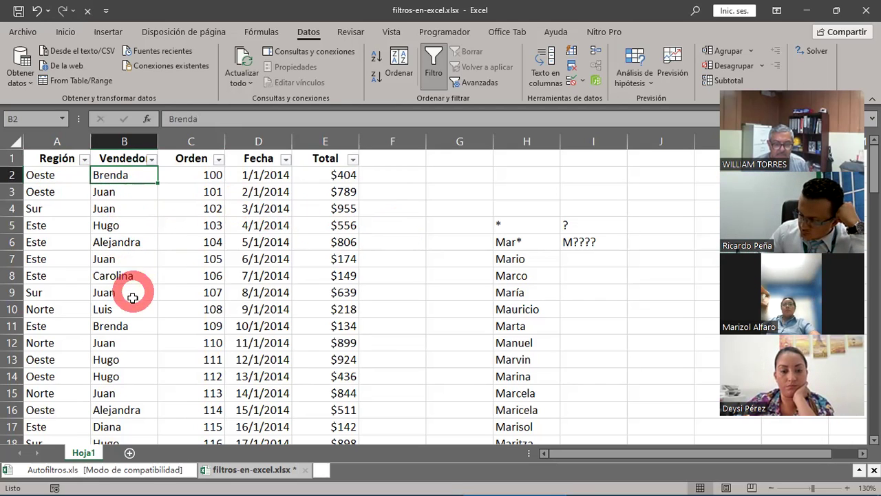
{"action": "left_click", "coordinate": [133, 328], "text": "ctrl"}
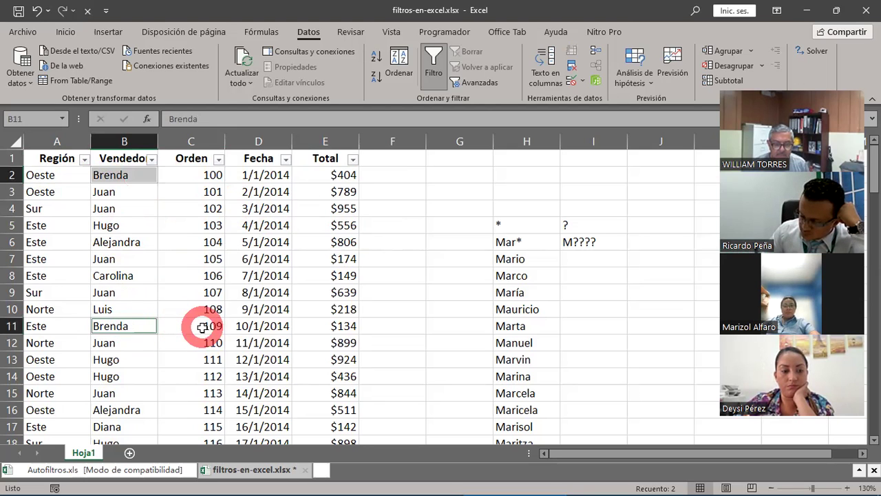
{"action": "scroll", "coordinate": [200, 327], "scroll_direction": "down", "scroll_amount": 3}
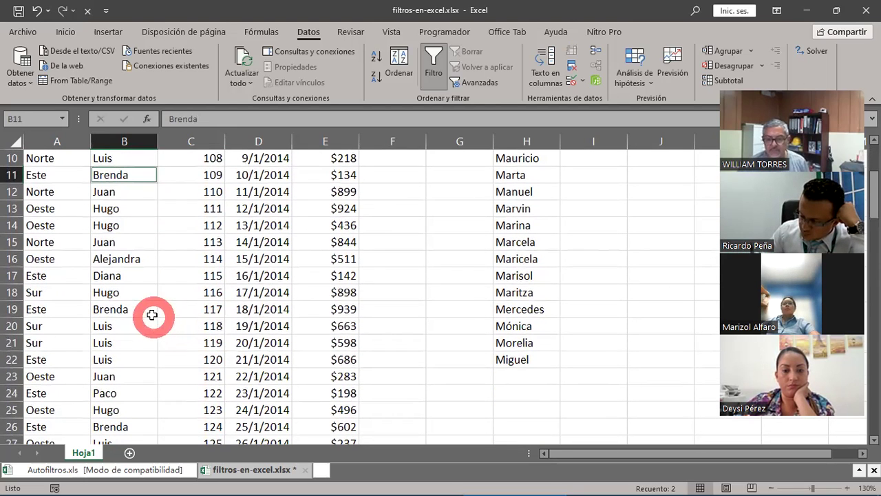
{"action": "left_click", "coordinate": [146, 309], "text": "ctrl"}
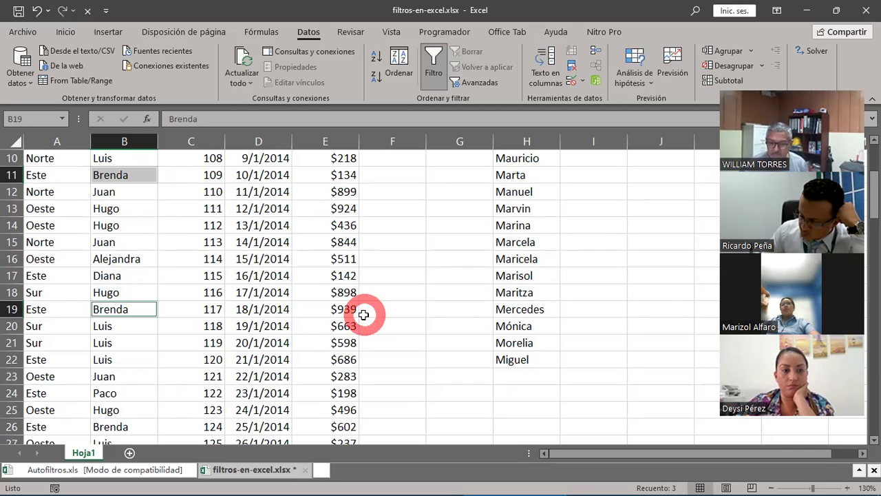
{"action": "scroll", "coordinate": [364, 314], "scroll_direction": "up", "scroll_amount": 3}
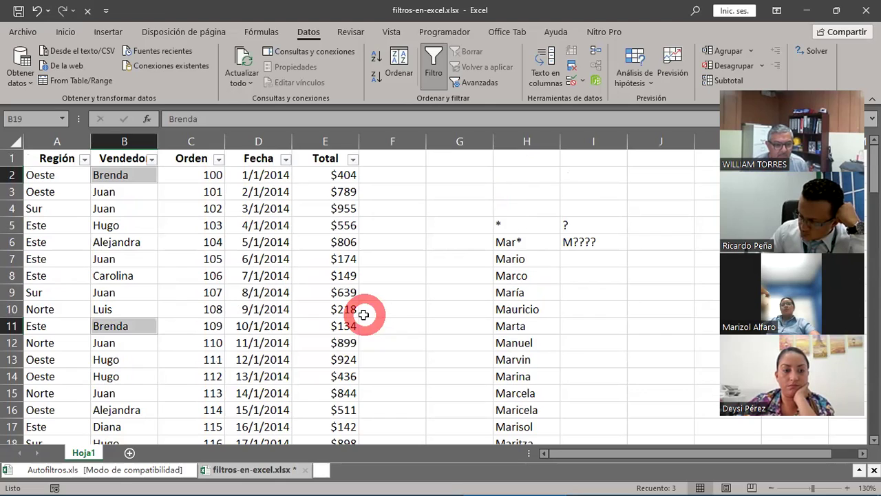
{"action": "left_click", "coordinate": [118, 174]}
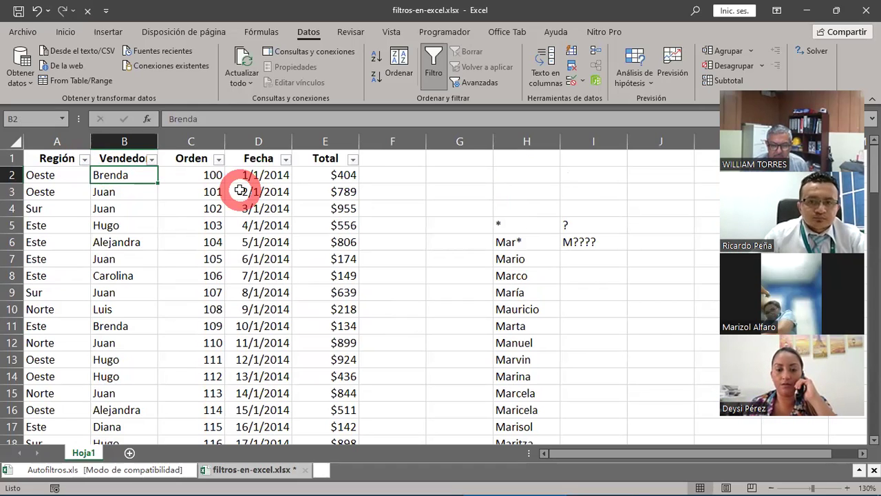
Extend the selection down the Vendedor column, then reselect B2 through B12
{"action": "key", "text": "ctrl+shift+Down"}
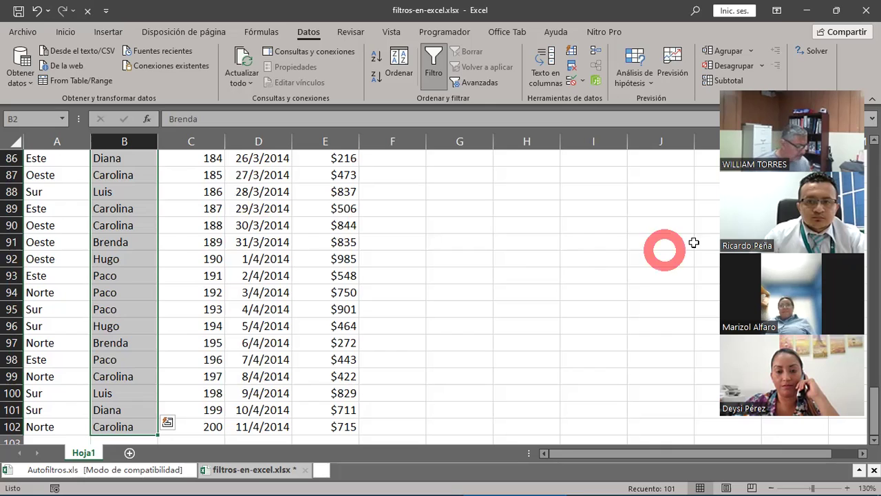
{"action": "left_click", "coordinate": [796, 416]}
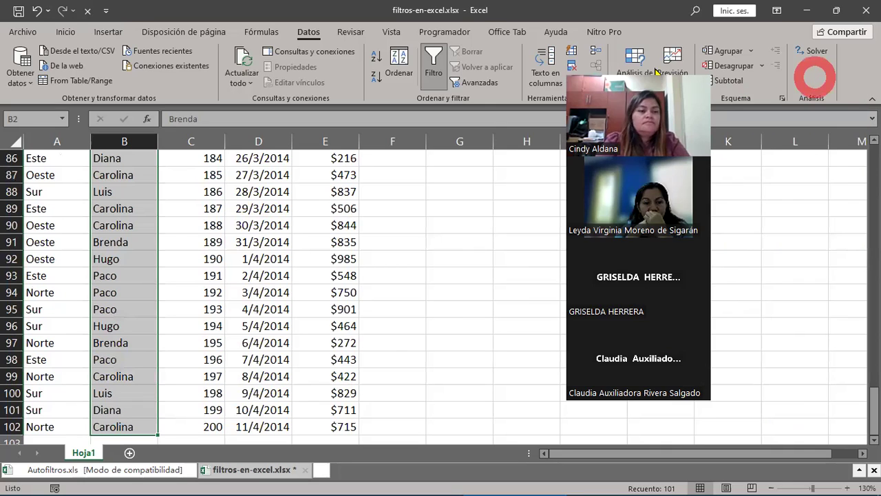
{"action": "left_click_drag", "start_coordinate": [873, 410], "coordinate": [872, 148]}
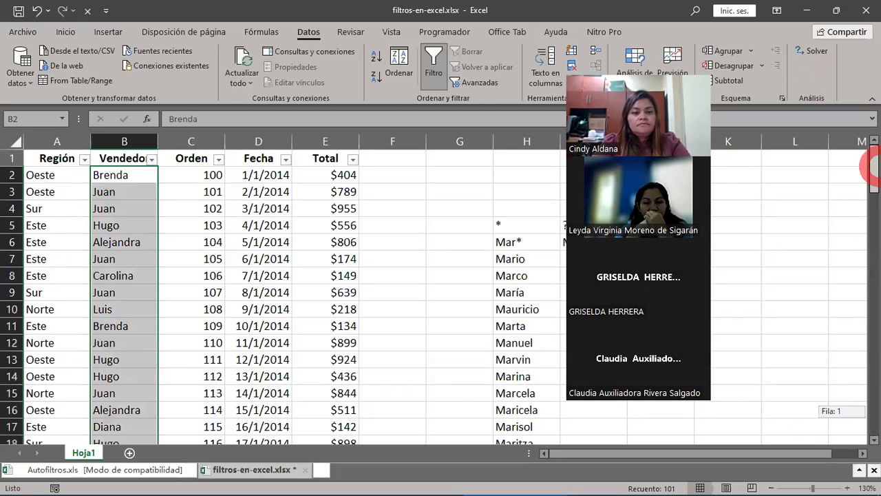
{"action": "mouse_move", "coordinate": [123, 174]}
{"action": "left_mouse_down"}
{"action": "mouse_move", "coordinate": [116, 481]}
{"action": "mouse_move", "coordinate": [137, 411]}
{"action": "left_mouse_up"}
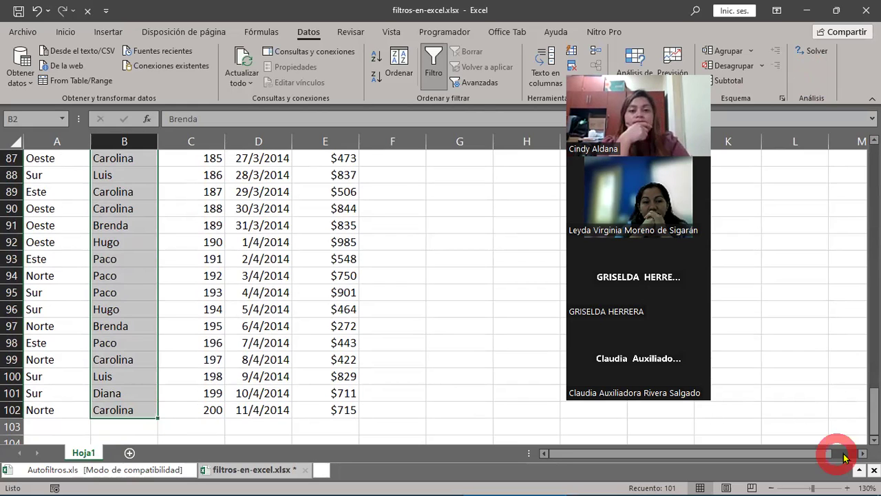
{"action": "left_click_drag", "start_coordinate": [873, 405], "coordinate": [873, 151]}
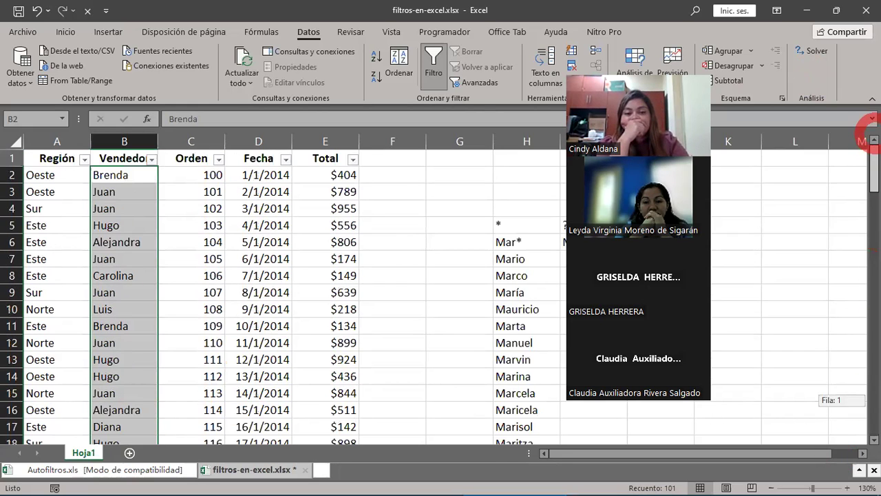
Select the Vendedor names from B2 down to B102 and return to the top
{"action": "left_click", "coordinate": [121, 175]}
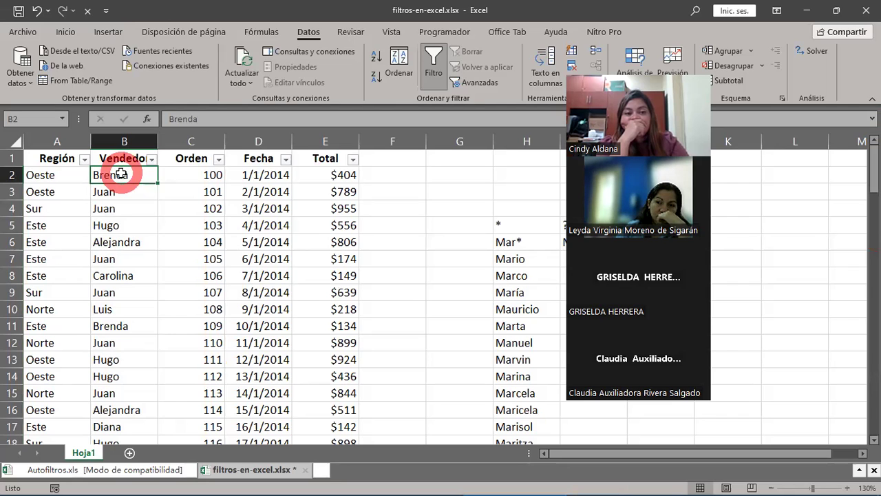
{"action": "key", "text": "ctrl+shift+Down"}
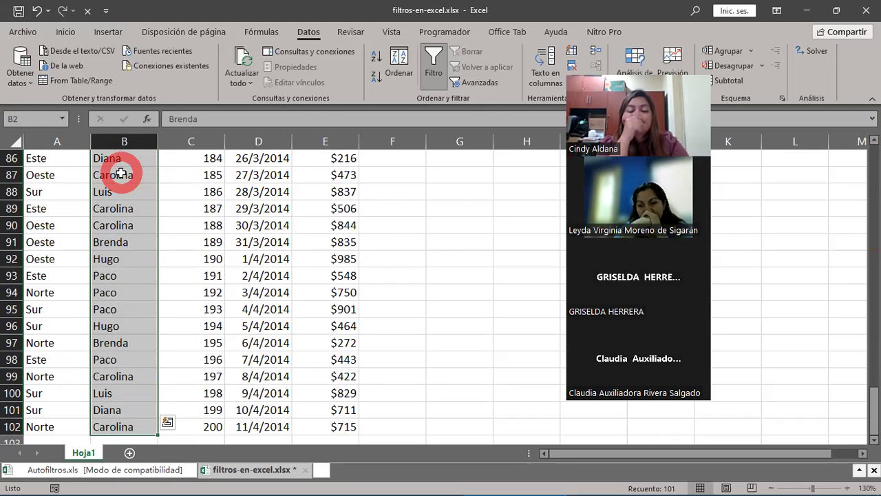
{"action": "scroll", "coordinate": [121, 174], "scroll_direction": "up", "scroll_amount": 7}
{"action": "scroll", "coordinate": [121, 171], "scroll_direction": "up", "scroll_amount": 15}
{"action": "scroll", "coordinate": [122, 171], "scroll_direction": "up", "scroll_amount": 7}
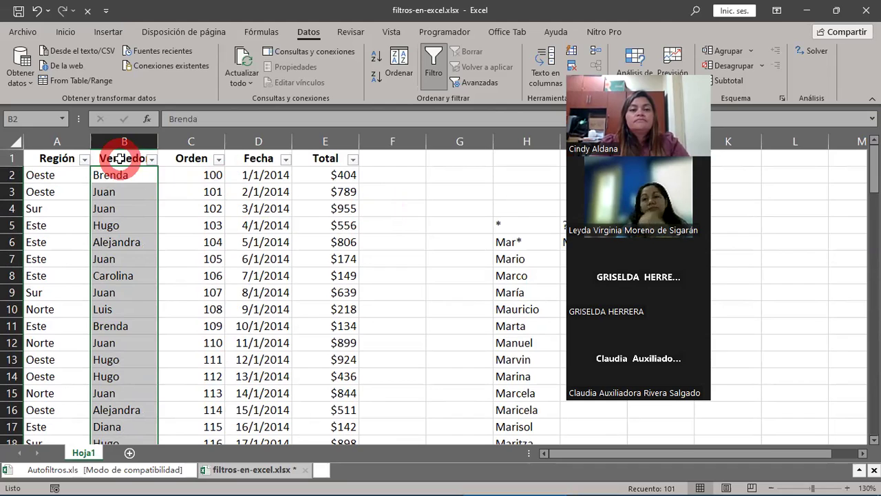
Choose Nueva regla from Formato condicional on the Inicio tab for the selected names
{"action": "left_click", "coordinate": [484, 128]}
{"action": "left_click", "coordinate": [648, 61]}
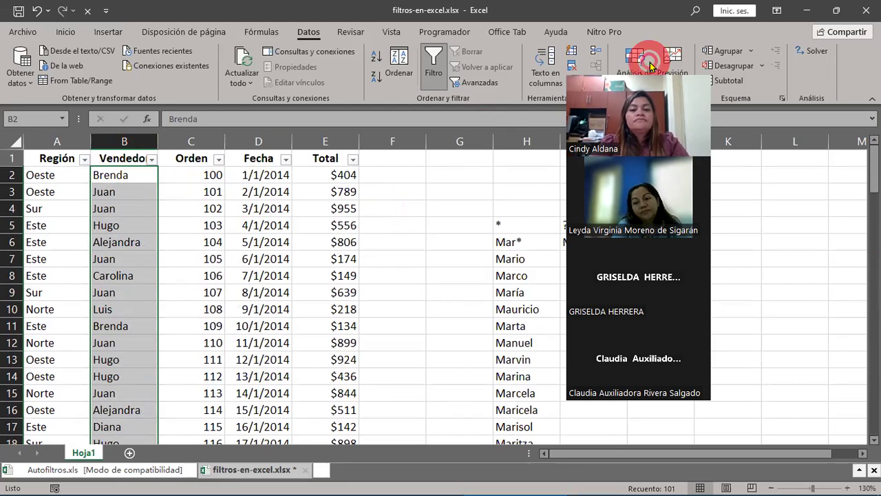
{"action": "left_click_drag", "start_coordinate": [649, 61], "coordinate": [699, 103]}
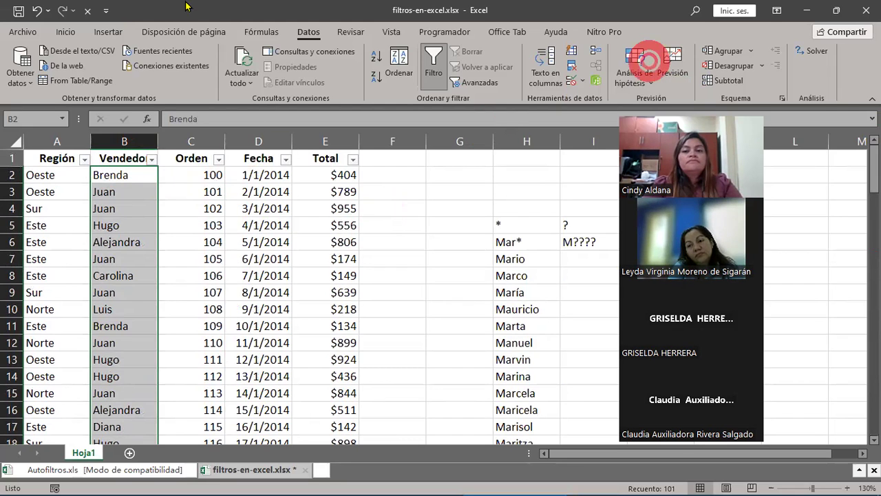
{"action": "left_click", "coordinate": [66, 33]}
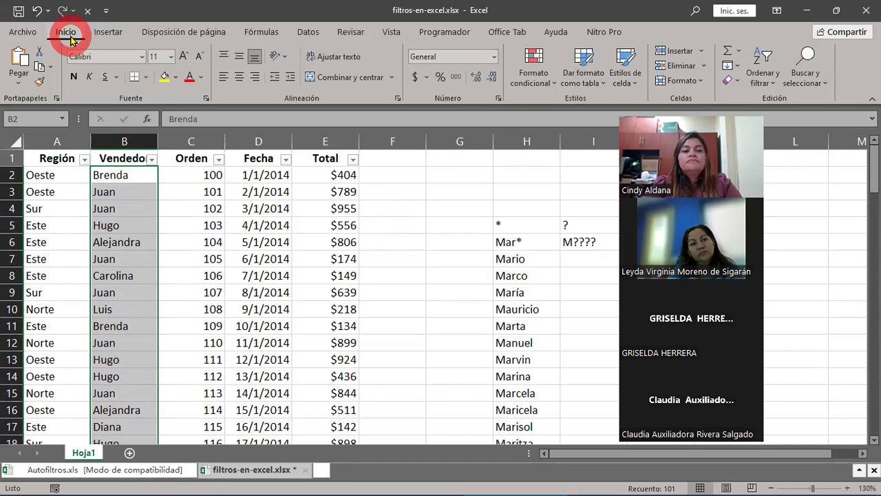
{"action": "left_click", "coordinate": [550, 88]}
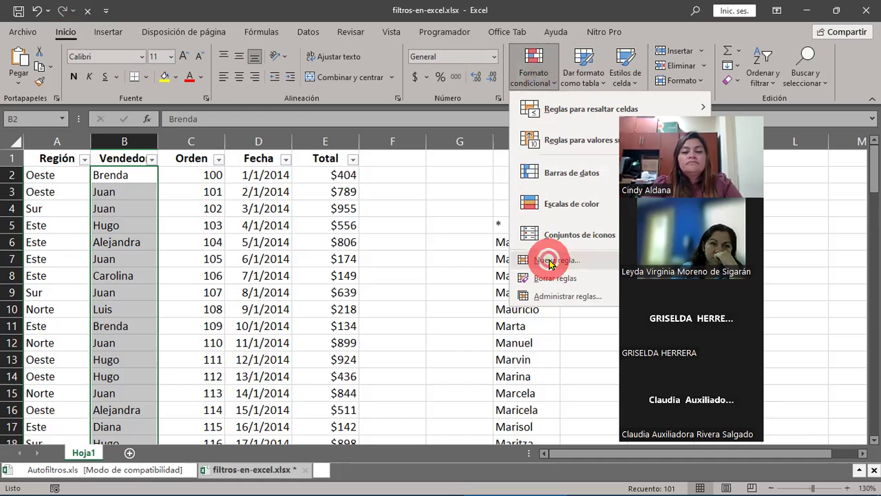
{"action": "left_click", "coordinate": [550, 262]}
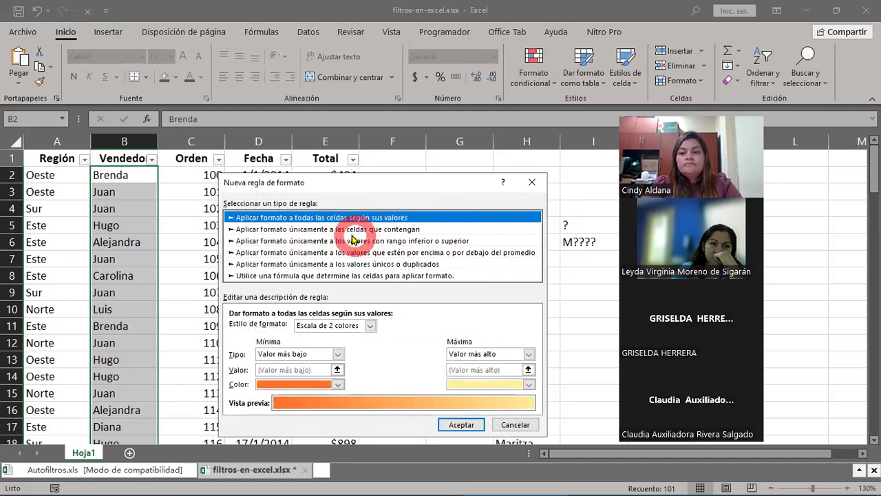
Set the rule to format cells with a value 'igual a' Brenda, then open Formato
{"action": "left_click", "coordinate": [323, 228]}
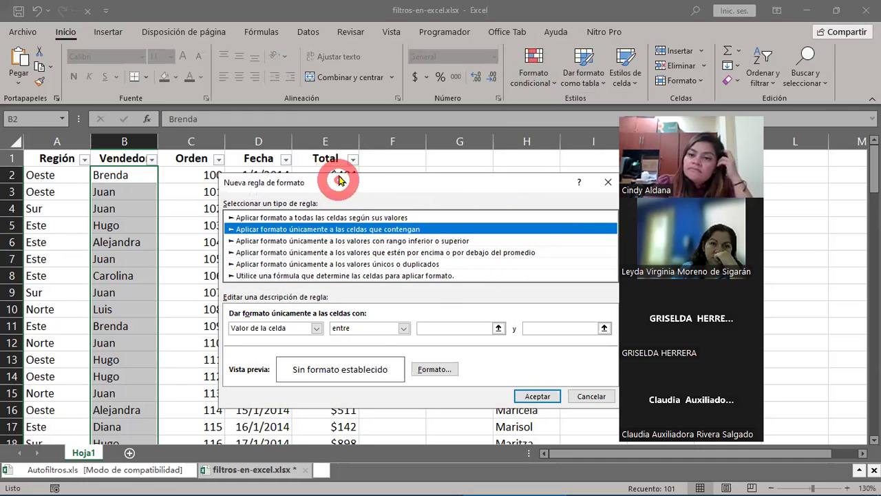
{"action": "left_click_drag", "start_coordinate": [337, 178], "coordinate": [306, 112]}
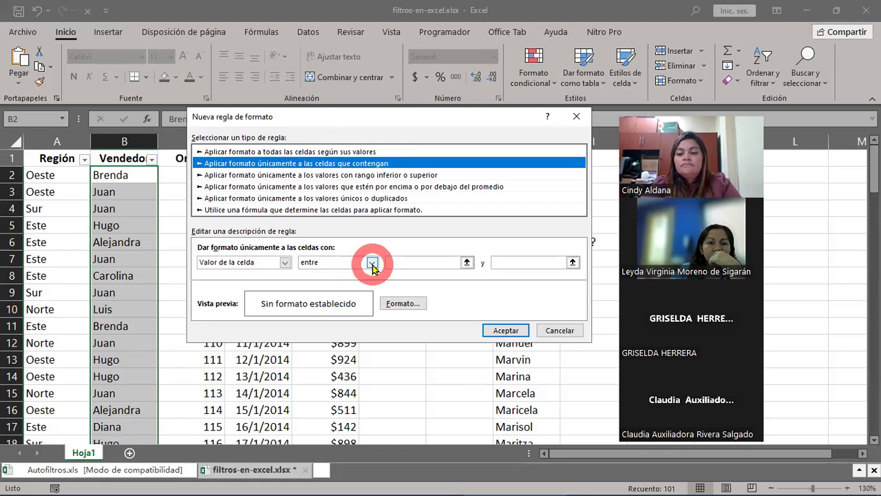
{"action": "left_click", "coordinate": [372, 263]}
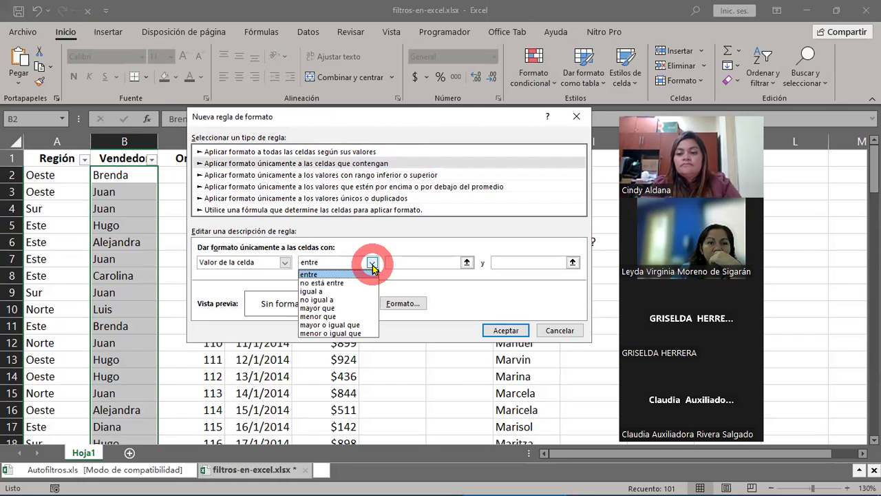
{"action": "left_click", "coordinate": [329, 293]}
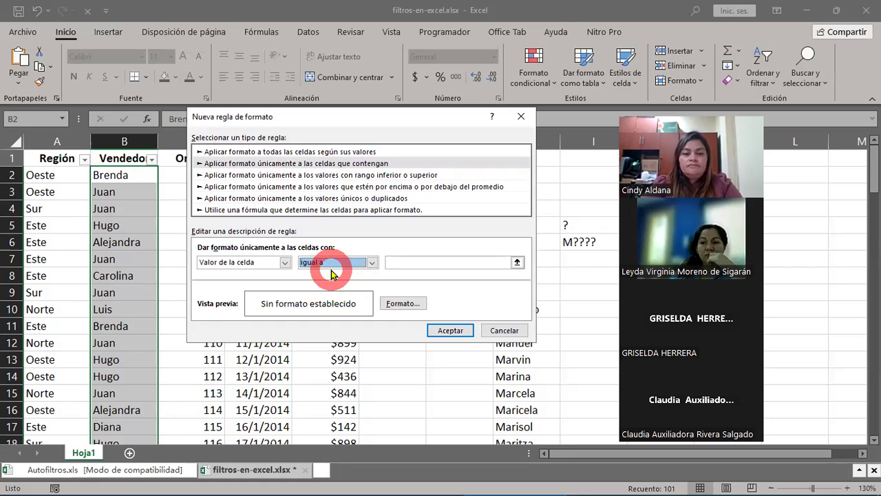
{"action": "left_click", "coordinate": [412, 264]}
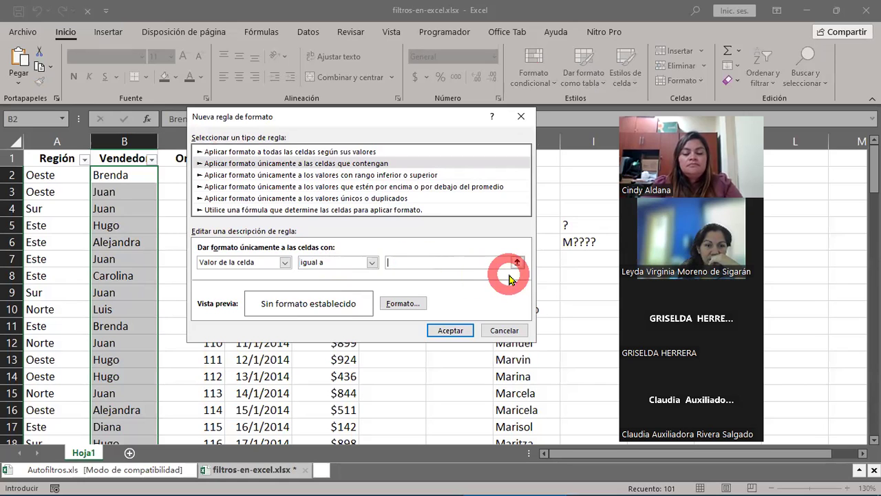
{"action": "type", "text": "Brenda"}
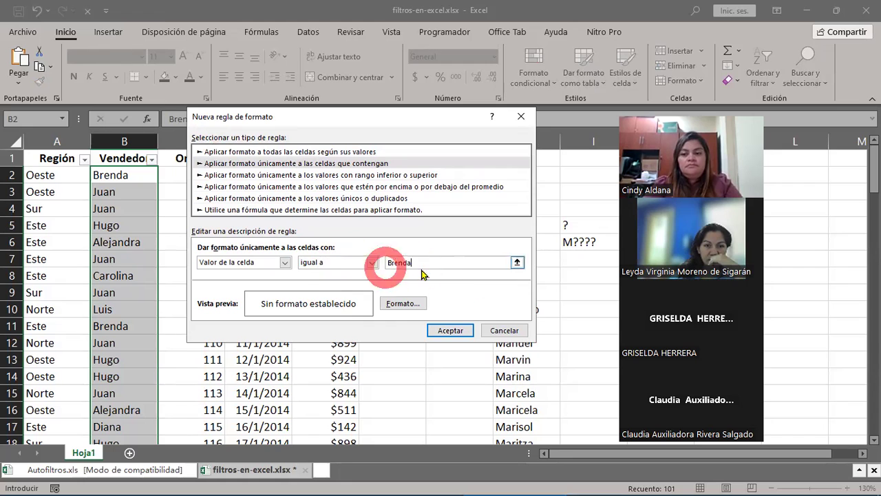
{"action": "left_click", "coordinate": [401, 306]}
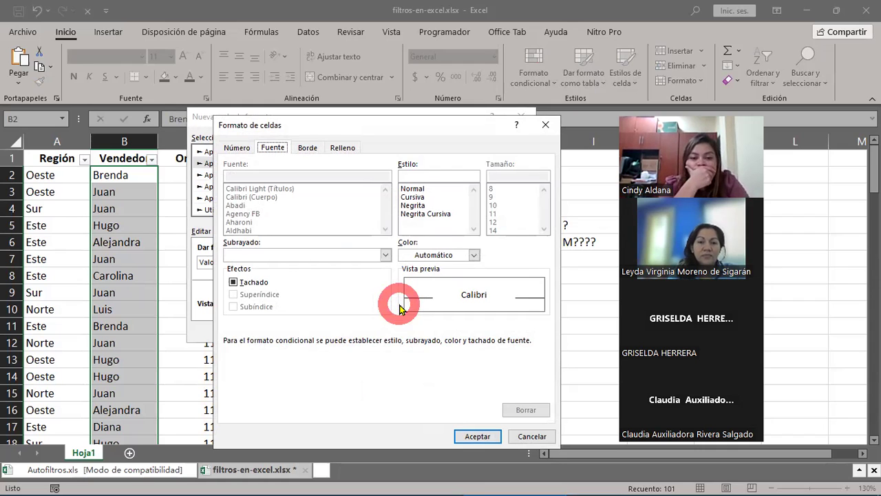
Give the Brenda rule a yellow fill and confirm both dialogs
{"action": "left_click", "coordinate": [342, 148]}
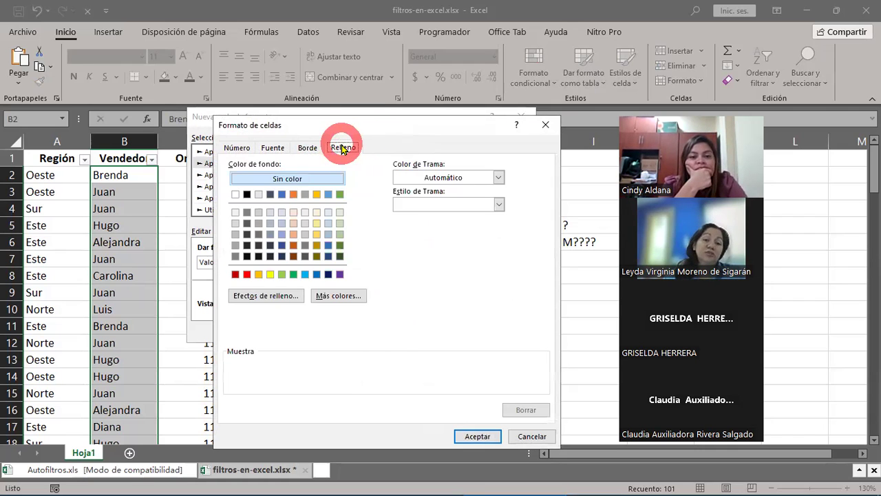
{"action": "left_click", "coordinate": [270, 275]}
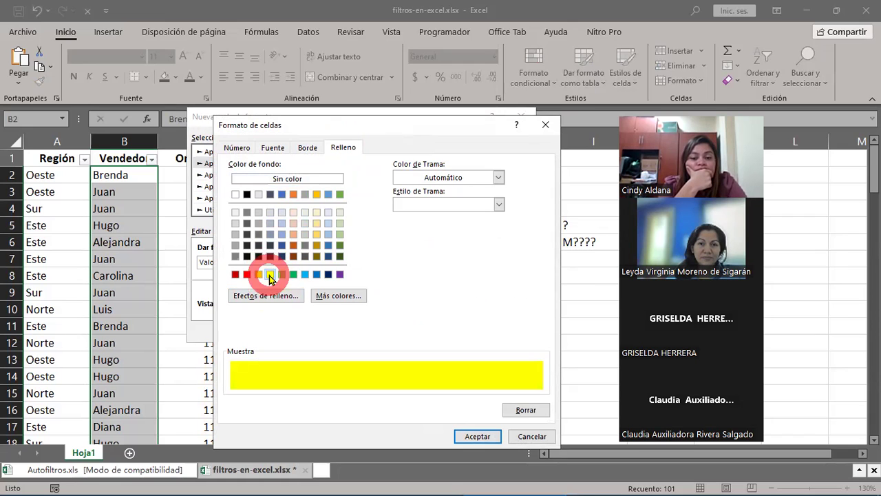
{"action": "left_click", "coordinate": [482, 437]}
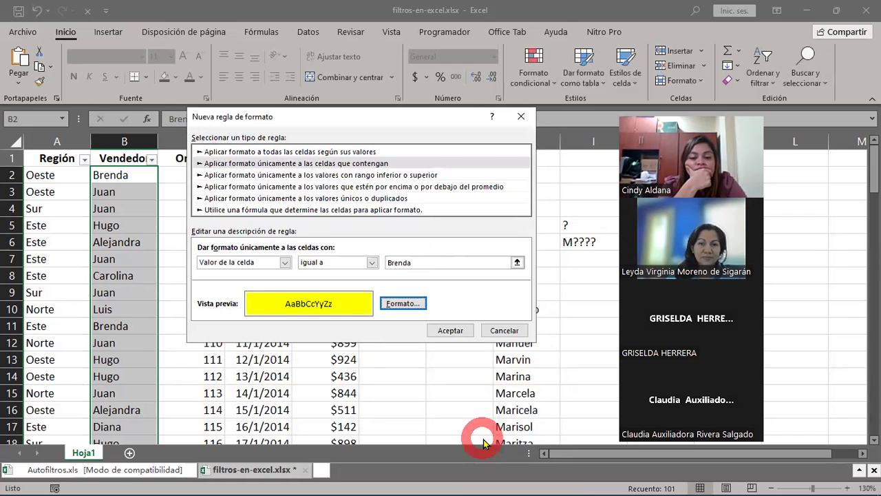
{"action": "left_click", "coordinate": [451, 329]}
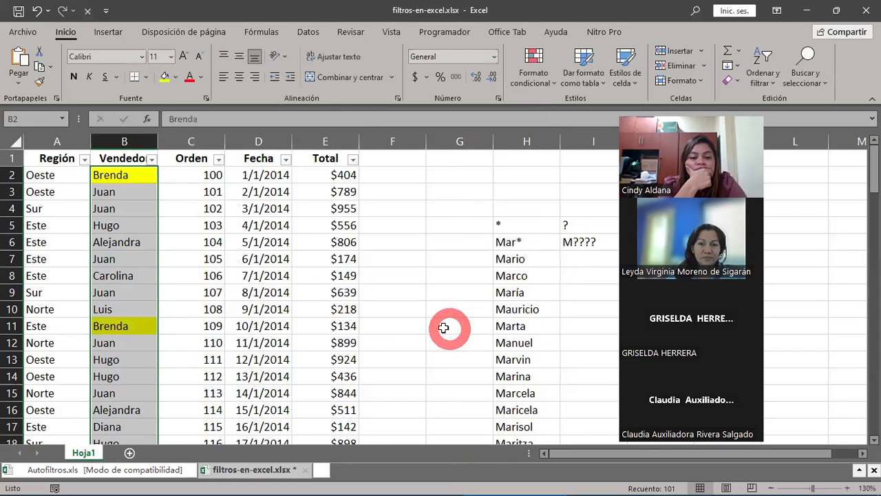
Deselect column B and open the Vendedor column's AutoFilter menu
{"action": "left_click", "coordinate": [134, 246]}
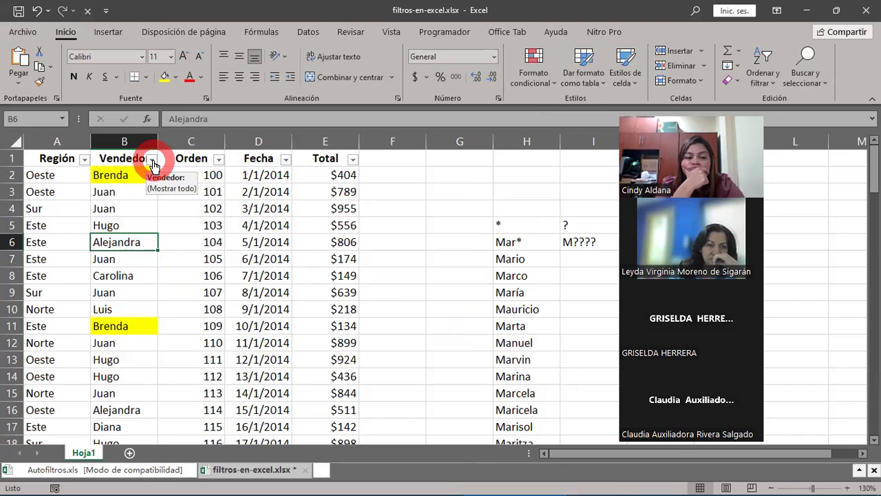
{"action": "left_click", "coordinate": [153, 160]}
Filter the Vendedor column by yellow cell colour to keep only Brenda's rows
{"action": "left_click", "coordinate": [72, 263]}
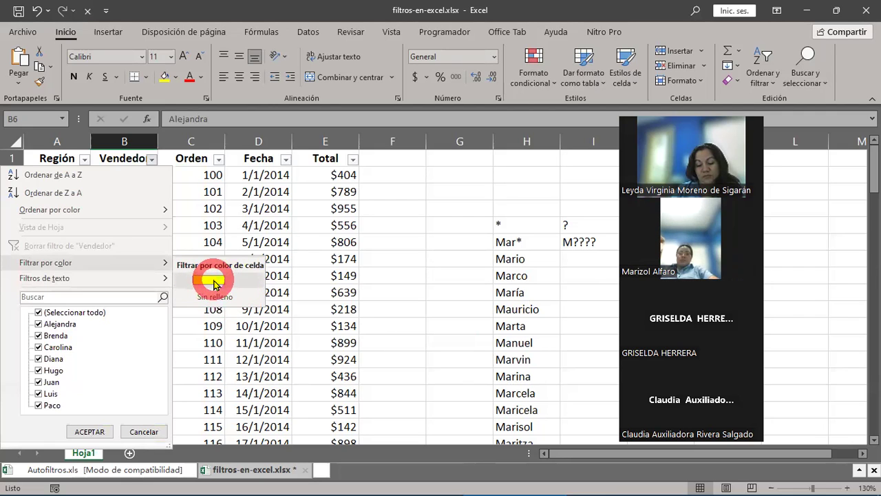
{"action": "left_click", "coordinate": [207, 280]}
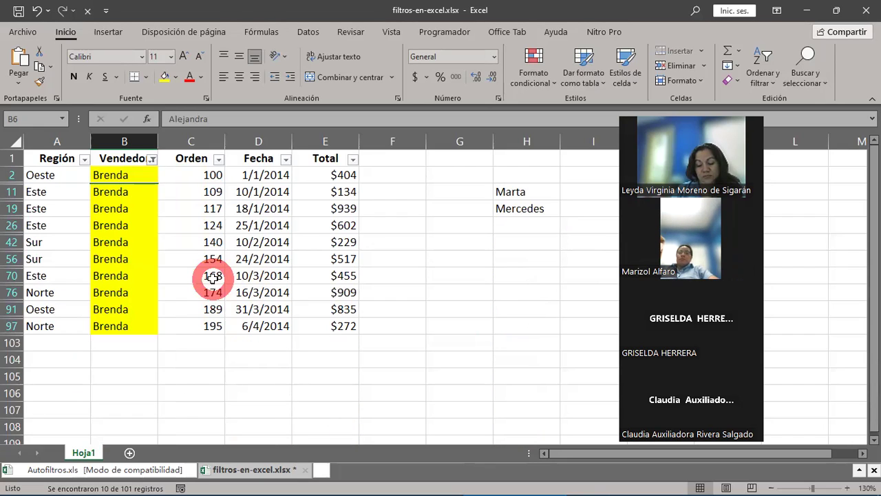